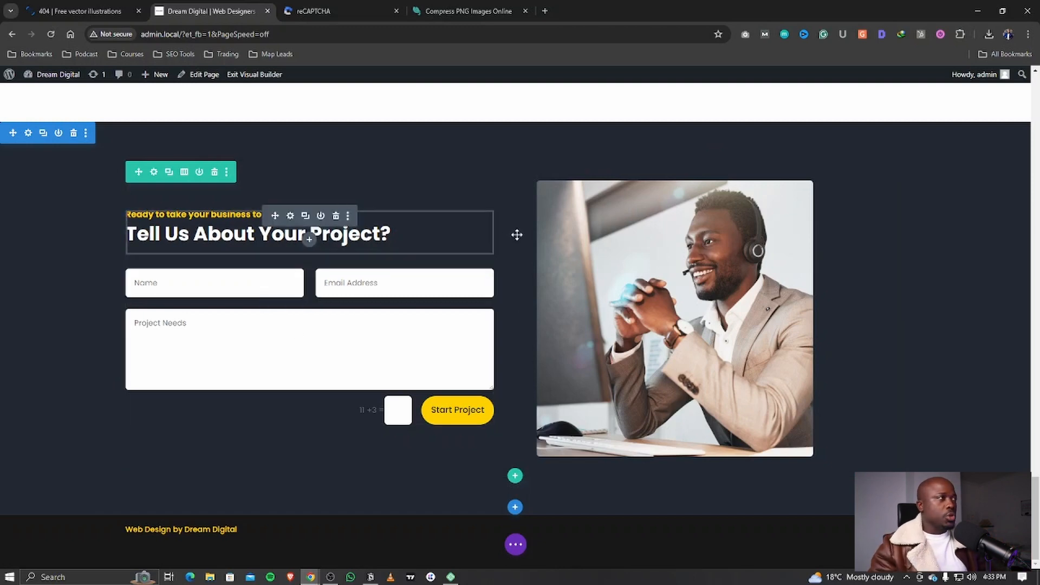
# Step: Add a regular one-column section below the service cards
pyautogui.scroll(5, 501, 236)
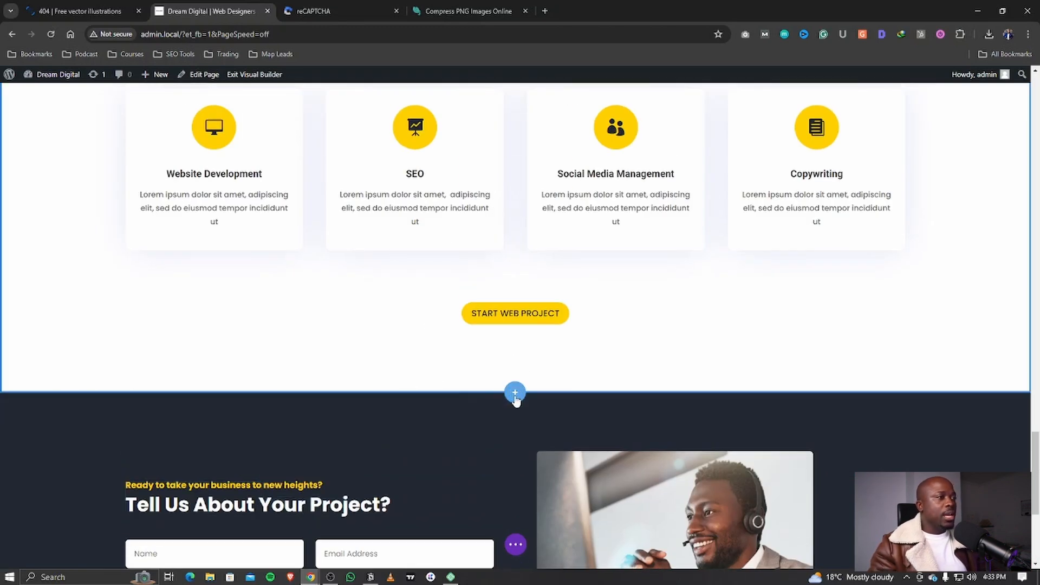
pyautogui.click(515, 392)
pyautogui.click(440, 353)
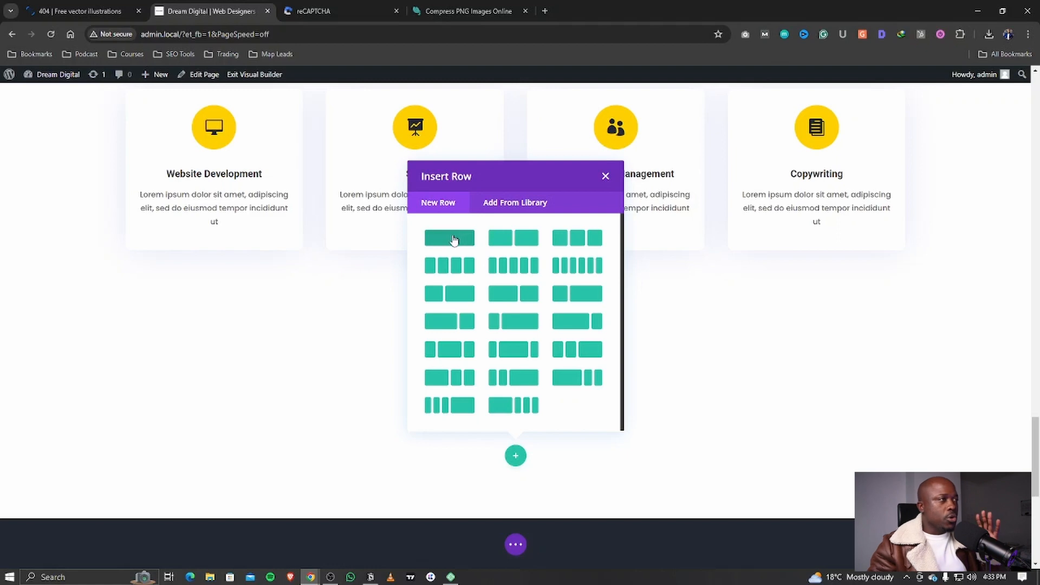
pyautogui.click(468, 238)
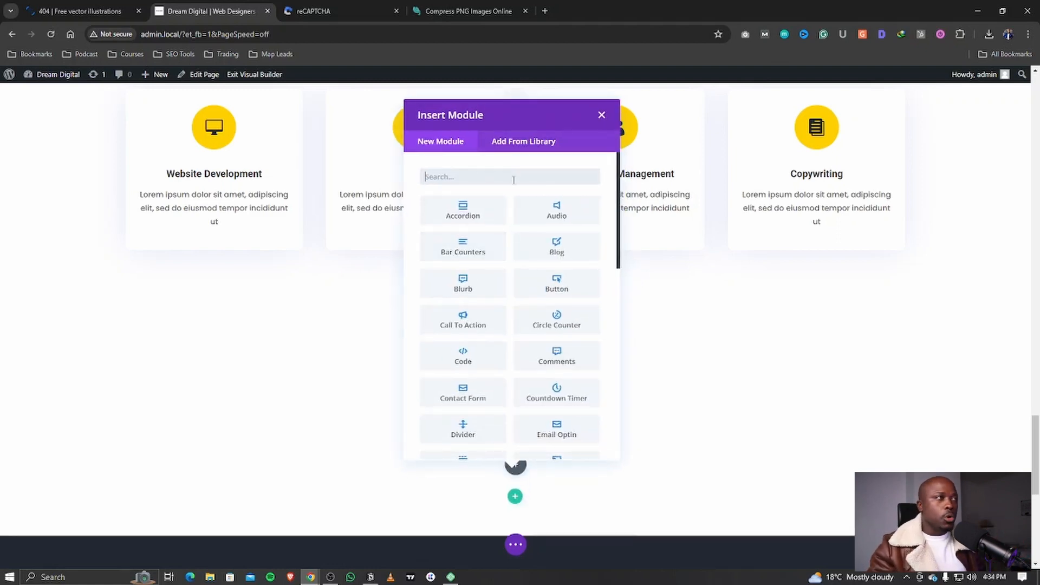
# Step: Search 'form' and insert a Contact Form module into the new row
pyautogui.write('form')
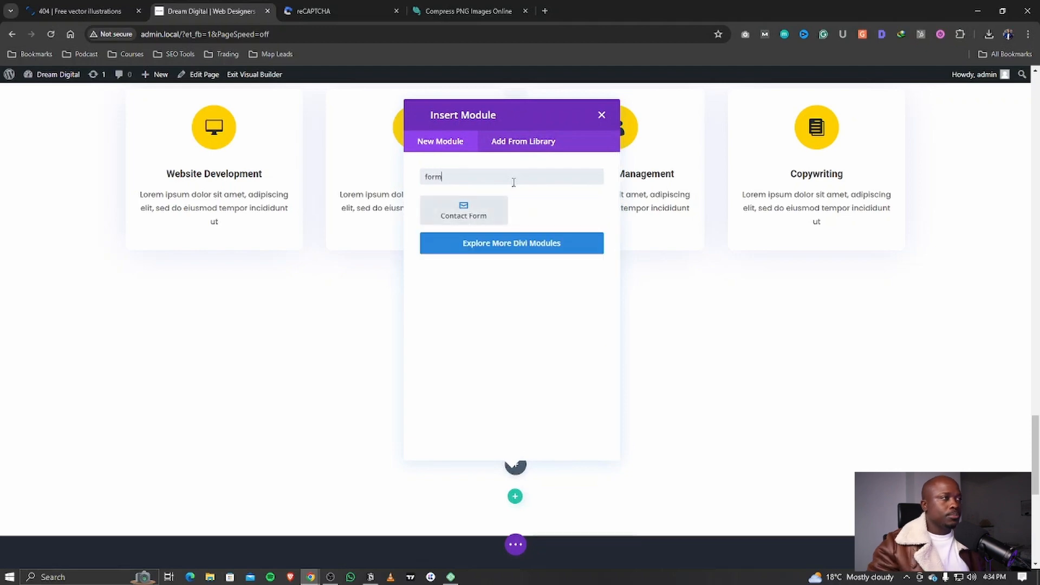
pyautogui.click(603, 115)
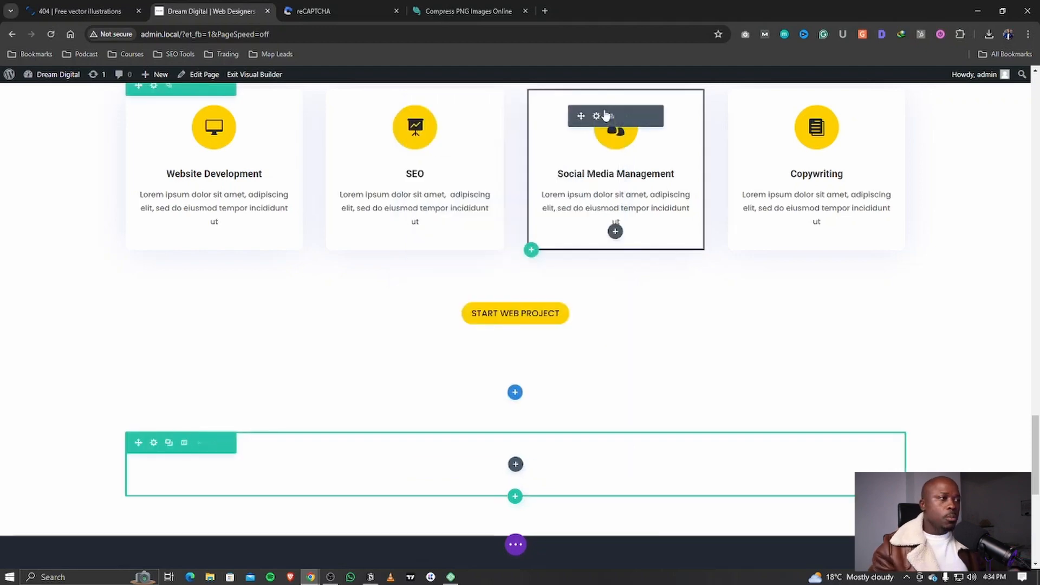
pyautogui.click(515, 465)
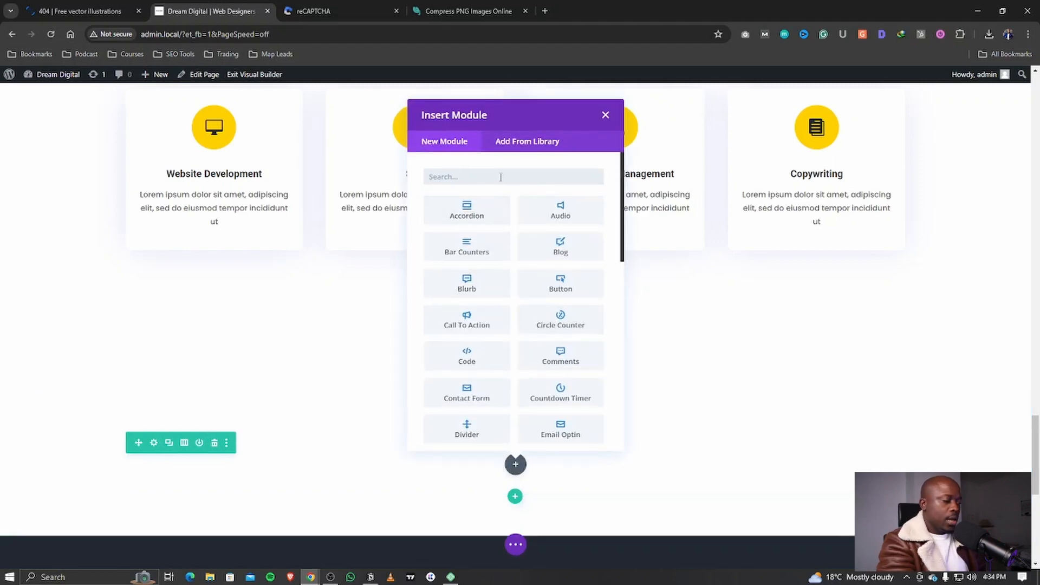
pyautogui.write('form')
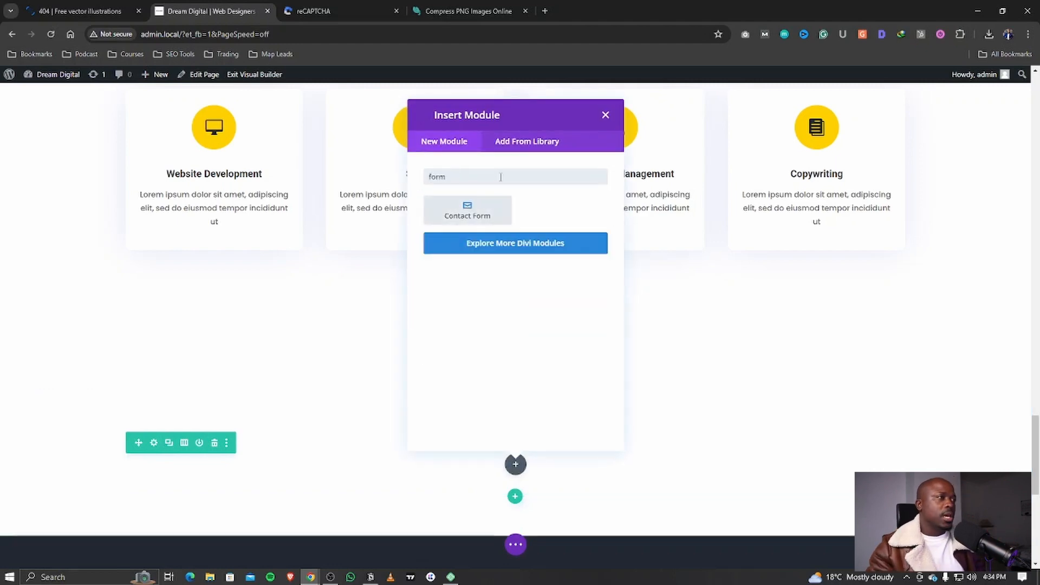
pyautogui.click(501, 216)
# Step: Select the contact form's Message field so it can be removed
pyautogui.scroll(-4, 596, 376)
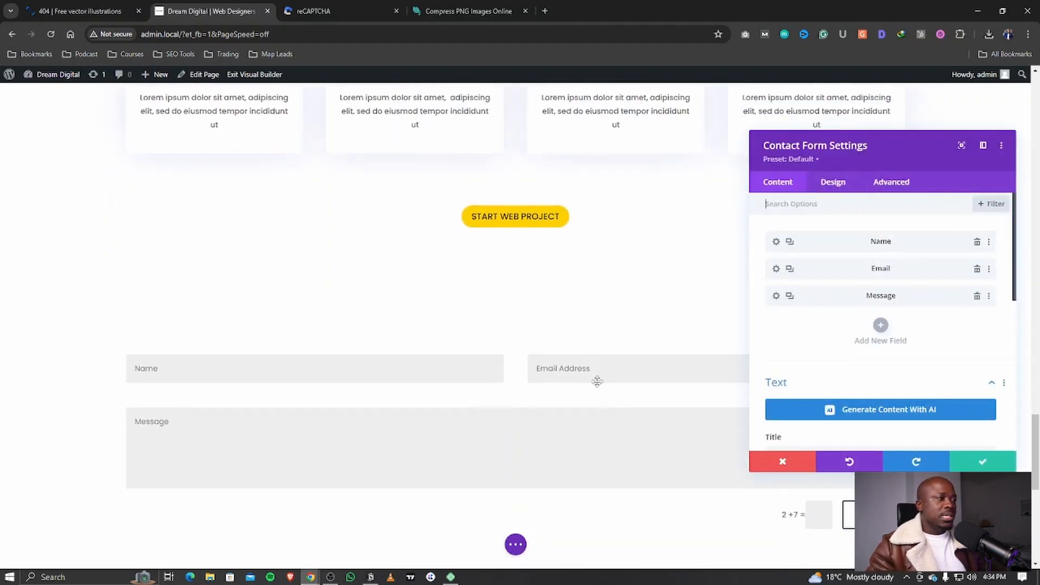
pyautogui.scroll(2, 594, 386)
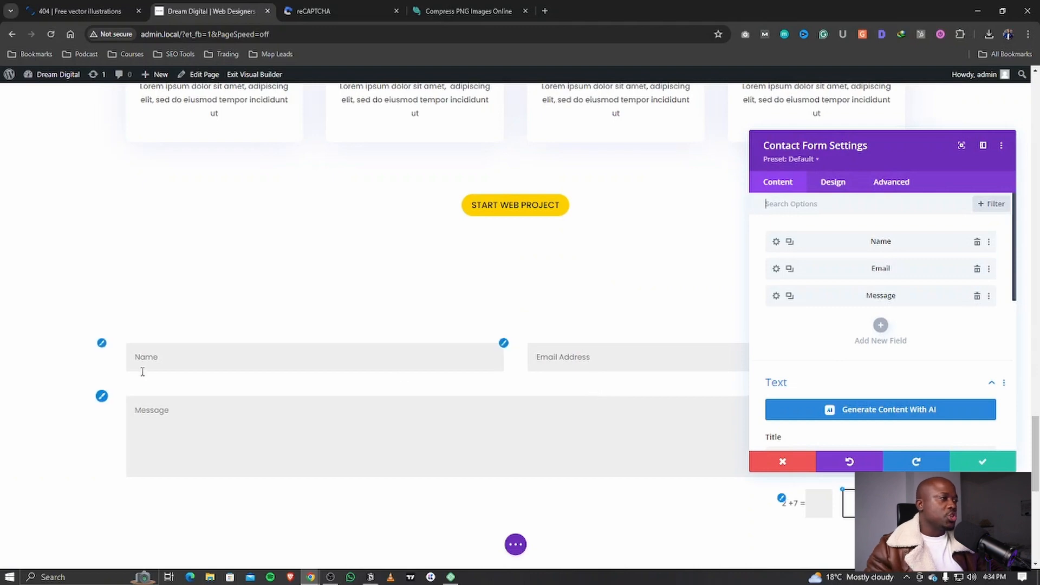
pyautogui.click(438, 427)
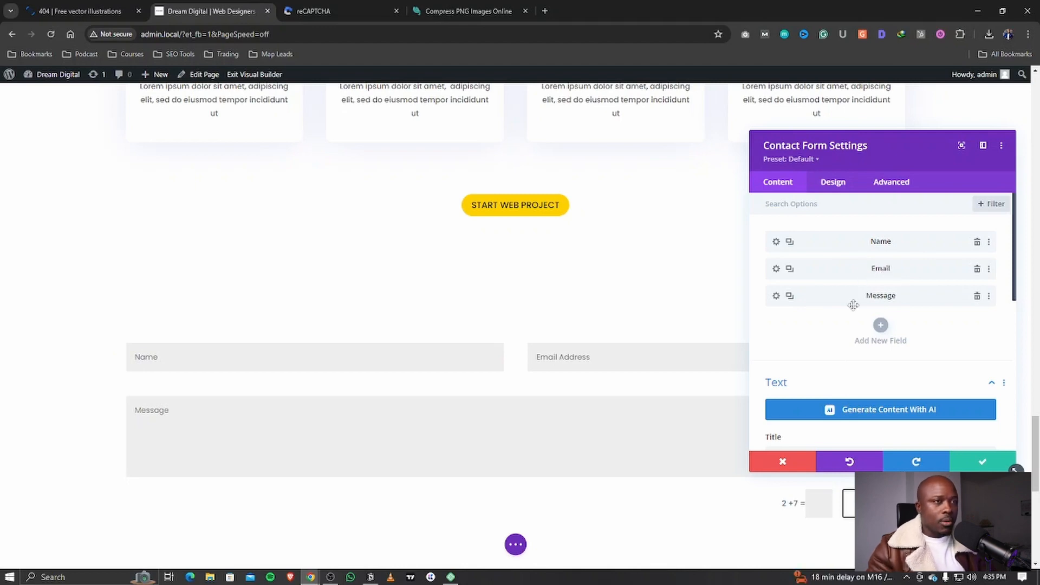
# Step: Delete the Message field and add a new field with ID 'Team' and title 'Team Size'
pyautogui.click(977, 295)
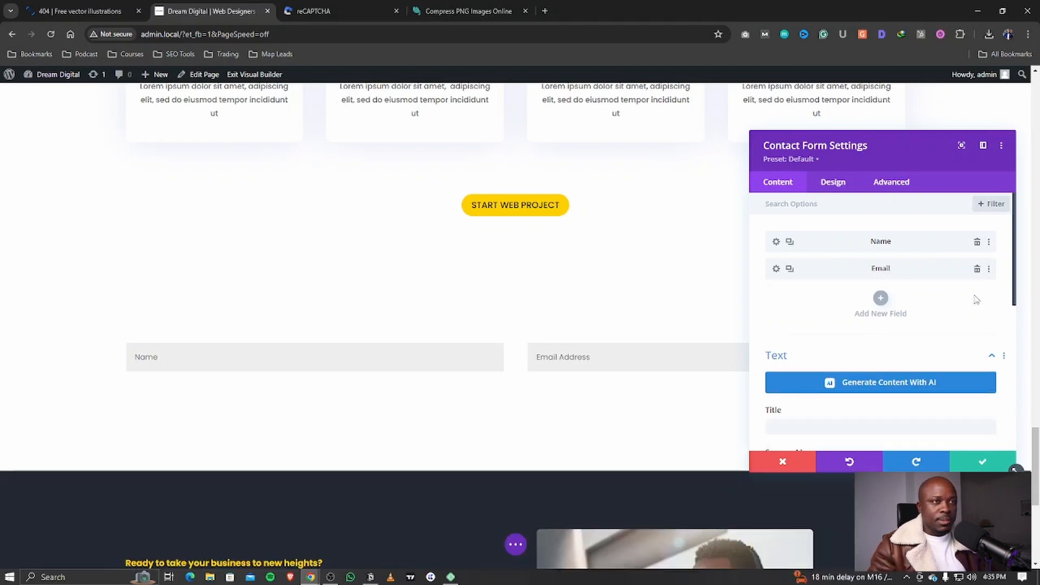
pyautogui.click(881, 298)
pyautogui.click(828, 304)
pyautogui.write('Team')
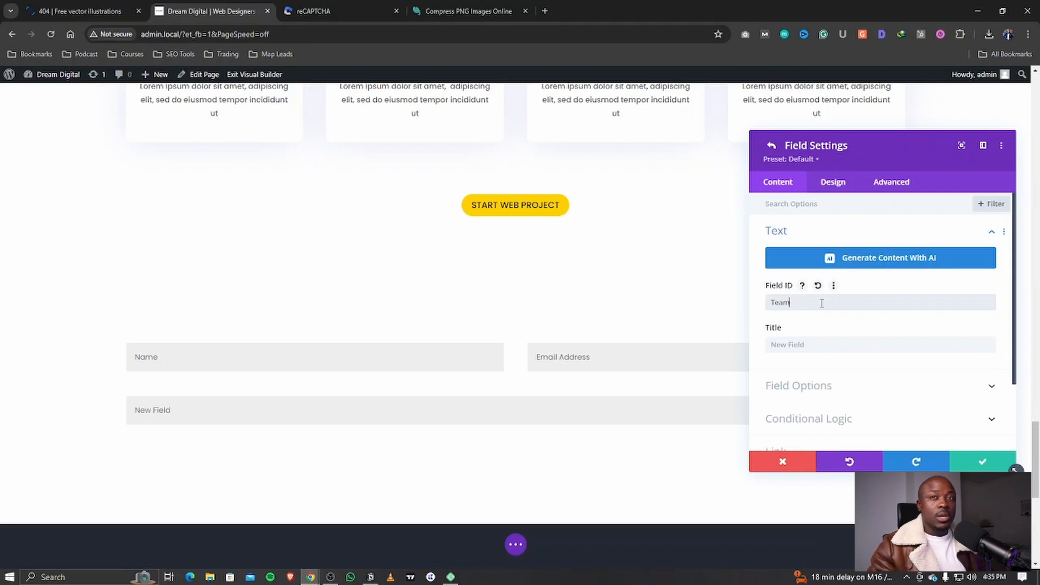
pyautogui.click(801, 347)
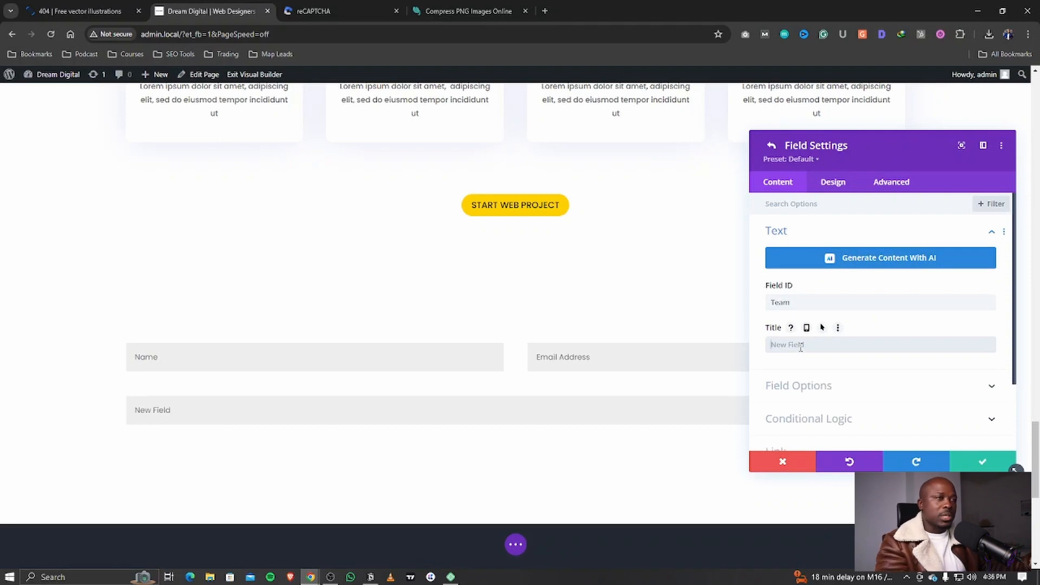
pyautogui.write('Team Size')
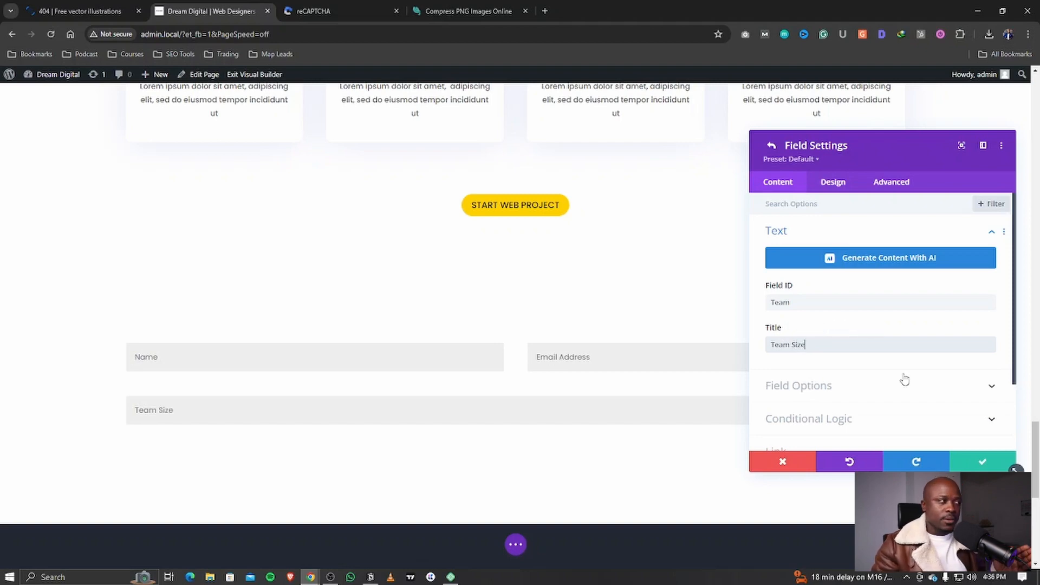
# Step: Make Team Size a radio-button field with options 1+ and 4 - 10+
pyautogui.click(854, 394)
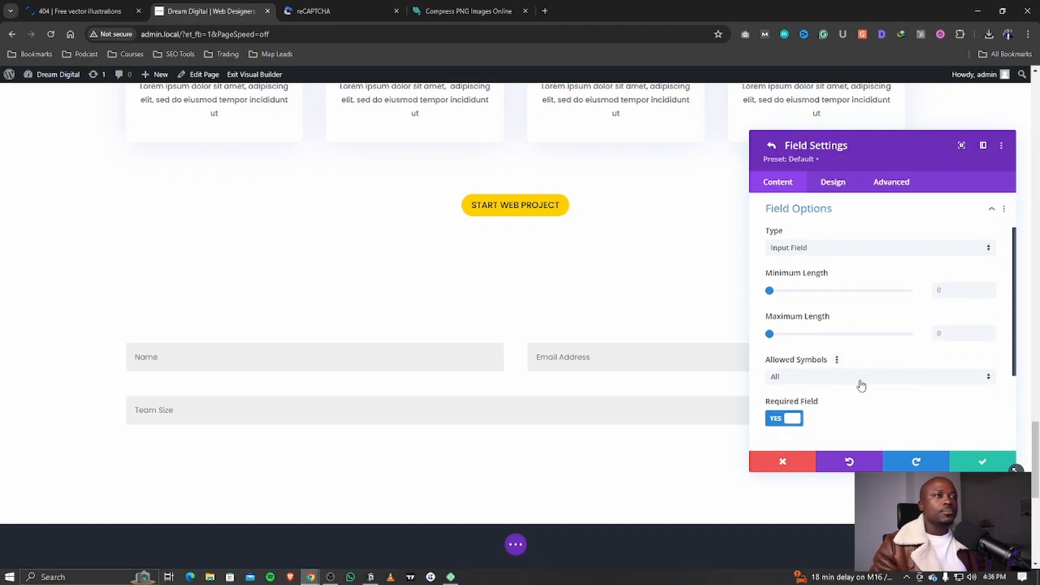
pyautogui.click(807, 251)
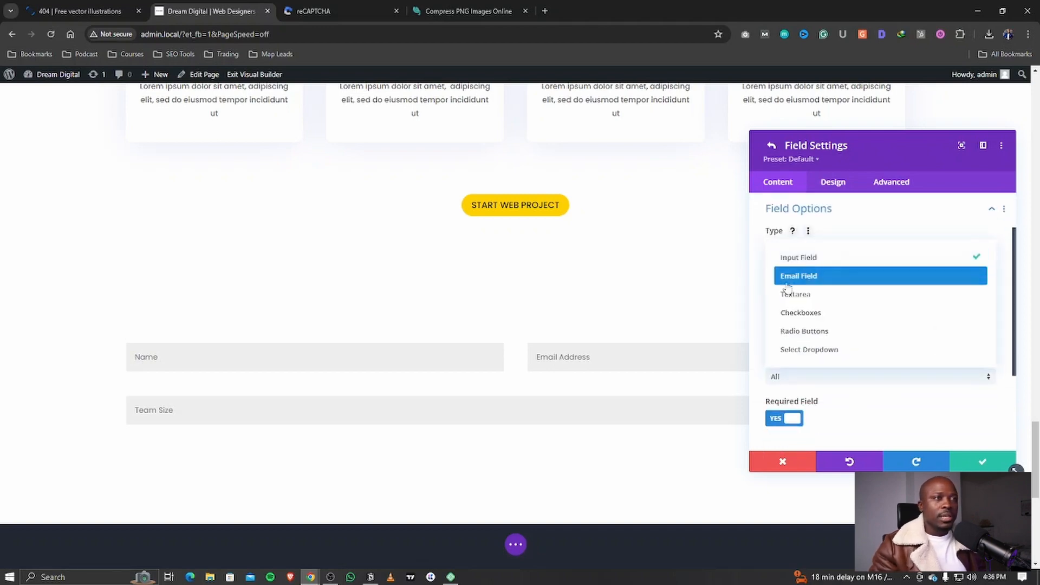
pyautogui.click(850, 242)
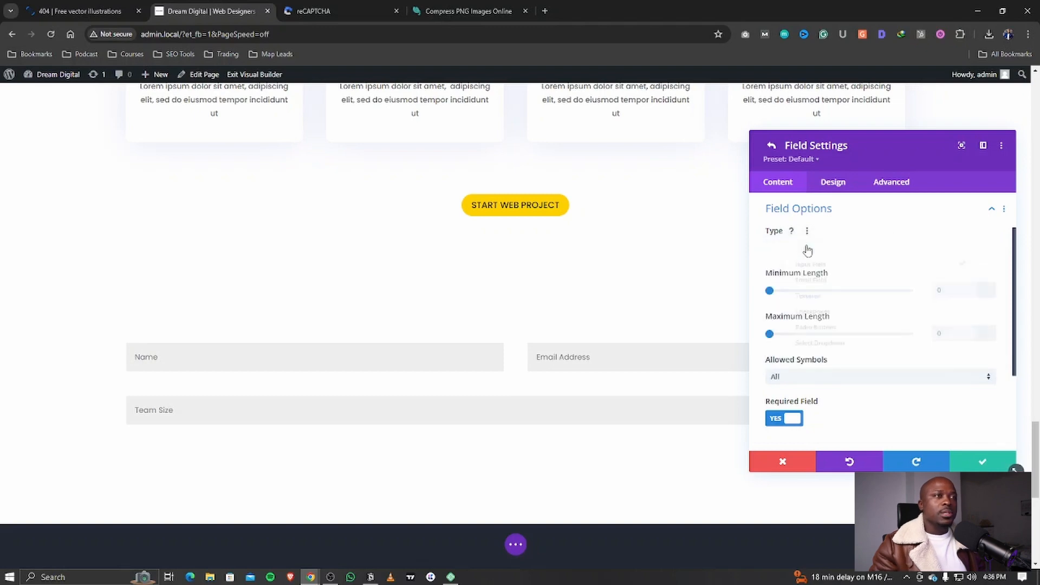
pyautogui.click(807, 251)
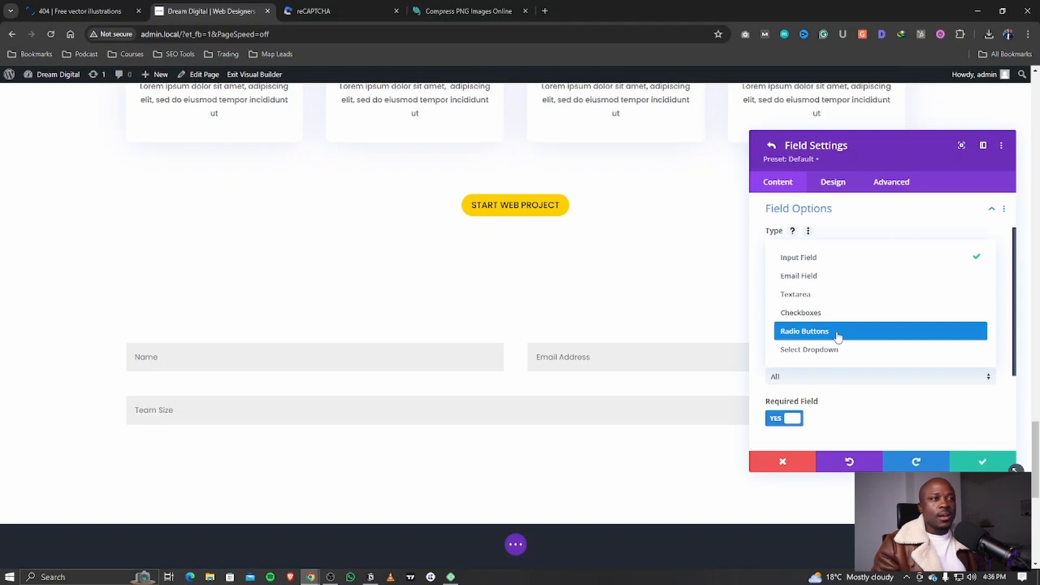
pyautogui.click(837, 349)
pyautogui.click(841, 249)
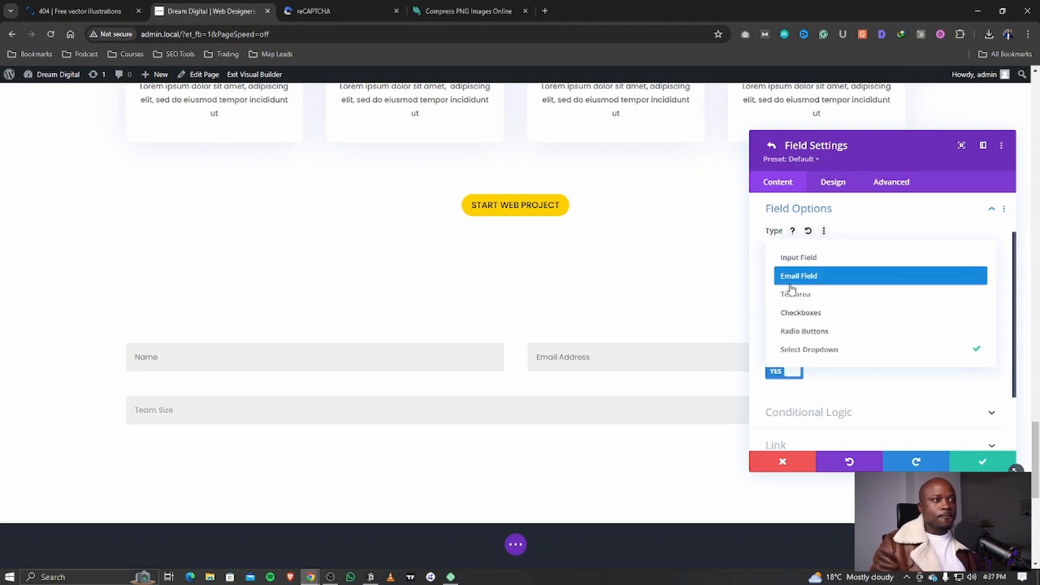
pyautogui.click(827, 336)
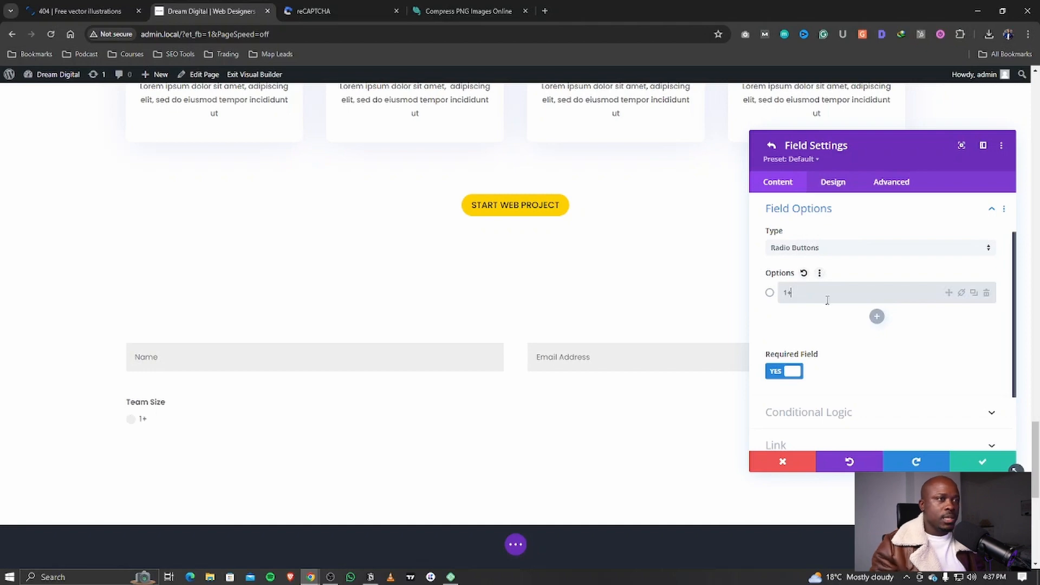
pyautogui.click(876, 316)
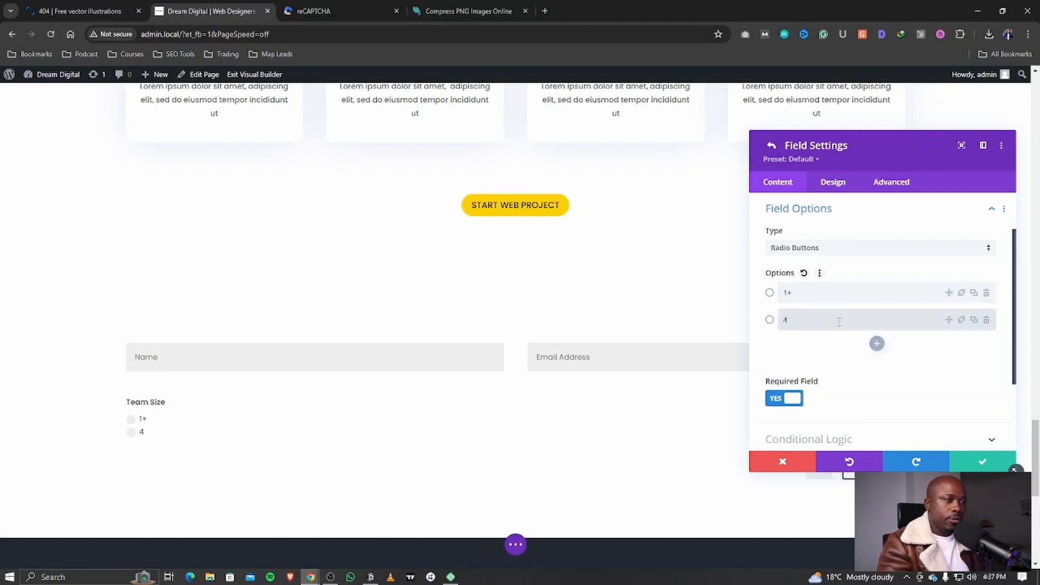
pyautogui.write('4 - 10+')
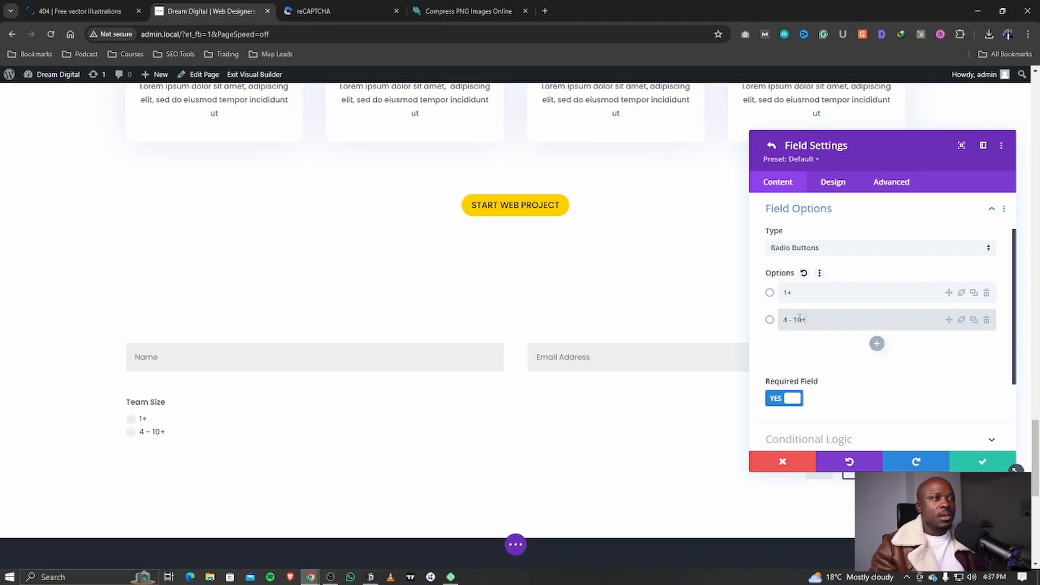
pyautogui.scroll(1, 785, 217)
pyautogui.click(771, 146)
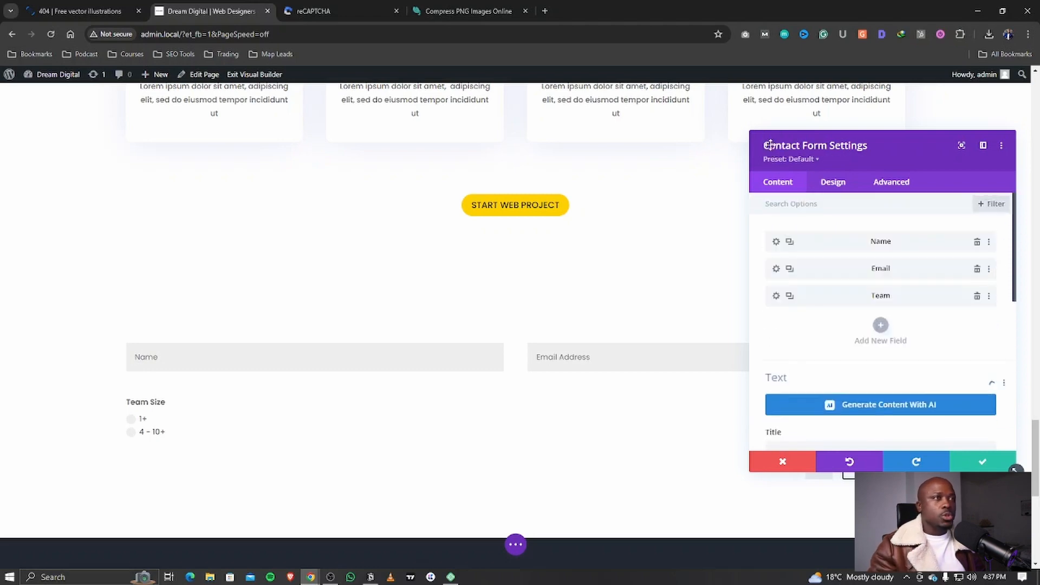
# Step: Add a 'Your Website' field (ID Website) allowing all symbols, with Required set to No
pyautogui.click(881, 325)
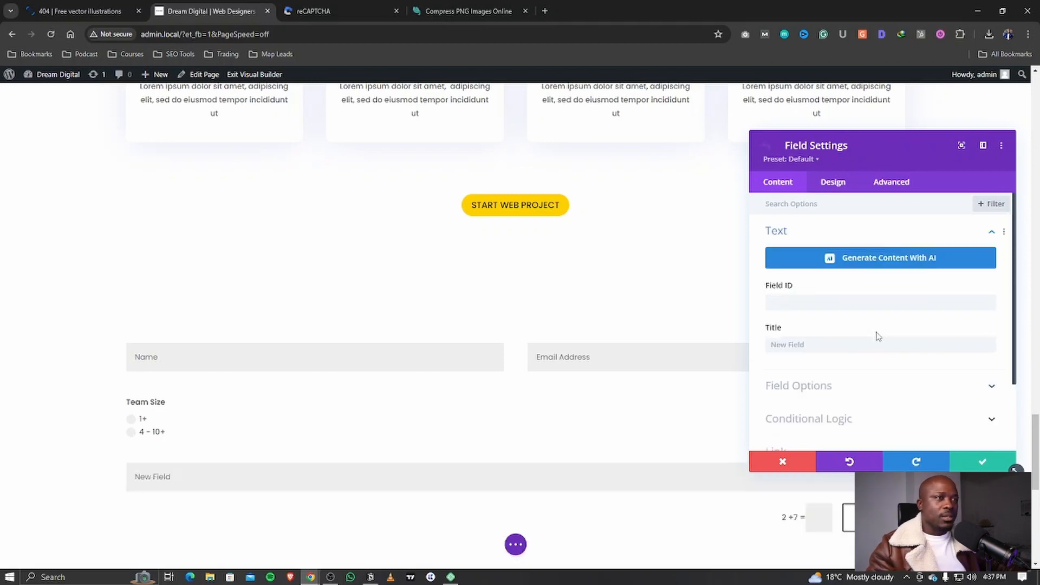
pyautogui.write('Website')
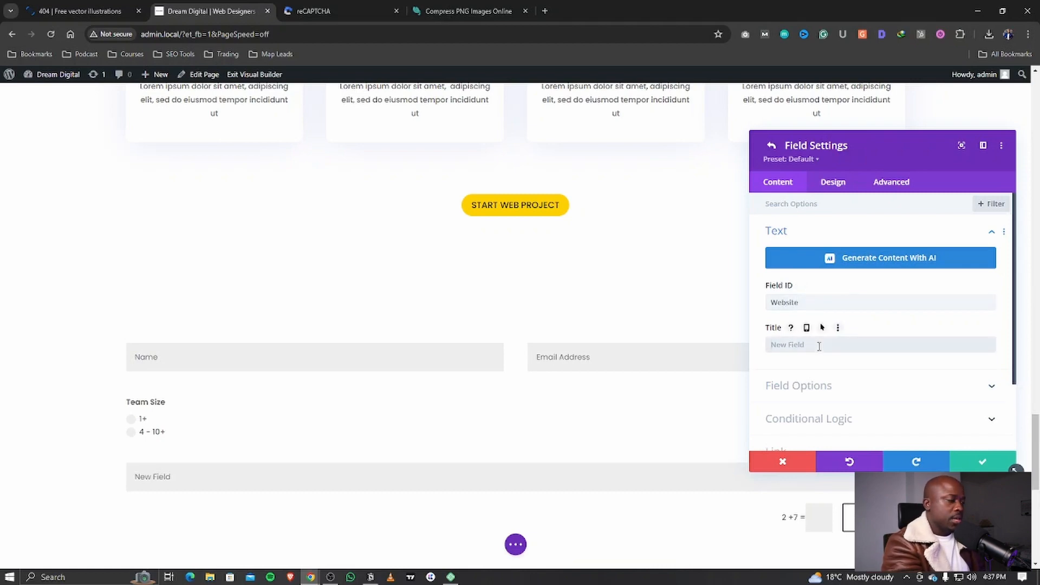
pyautogui.write('W')
pyautogui.press('BackSpace')
pyautogui.write('Your Website')
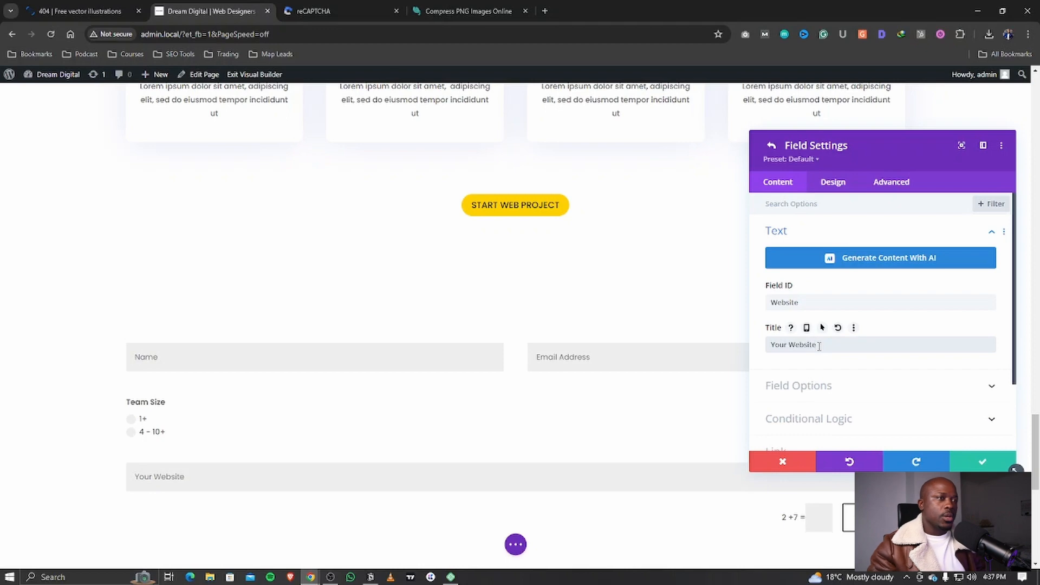
pyautogui.click(798, 384)
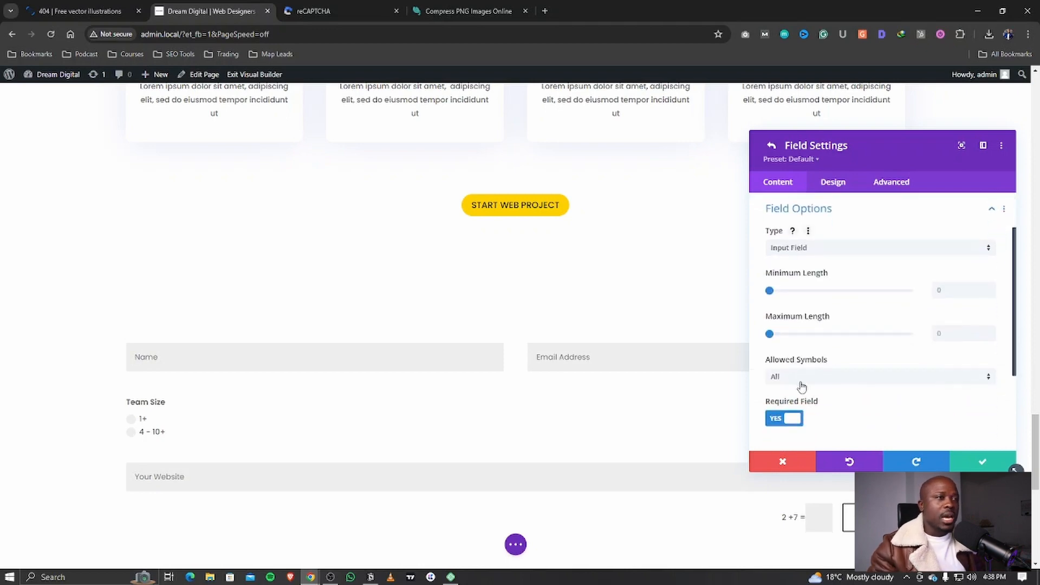
pyautogui.click(802, 381)
pyautogui.click(796, 386)
pyautogui.scroll(-1, 787, 398)
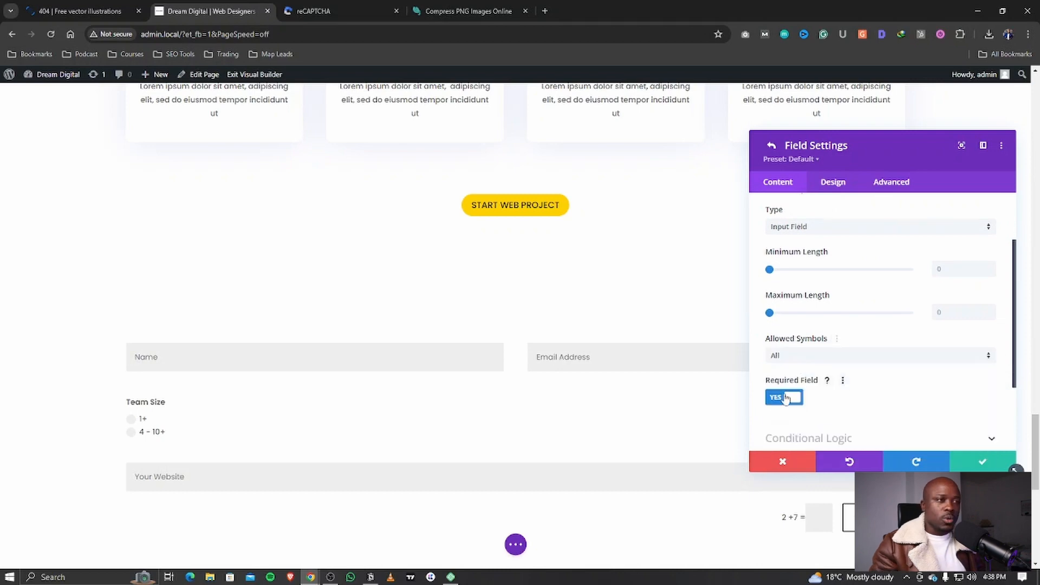
pyautogui.click(788, 398)
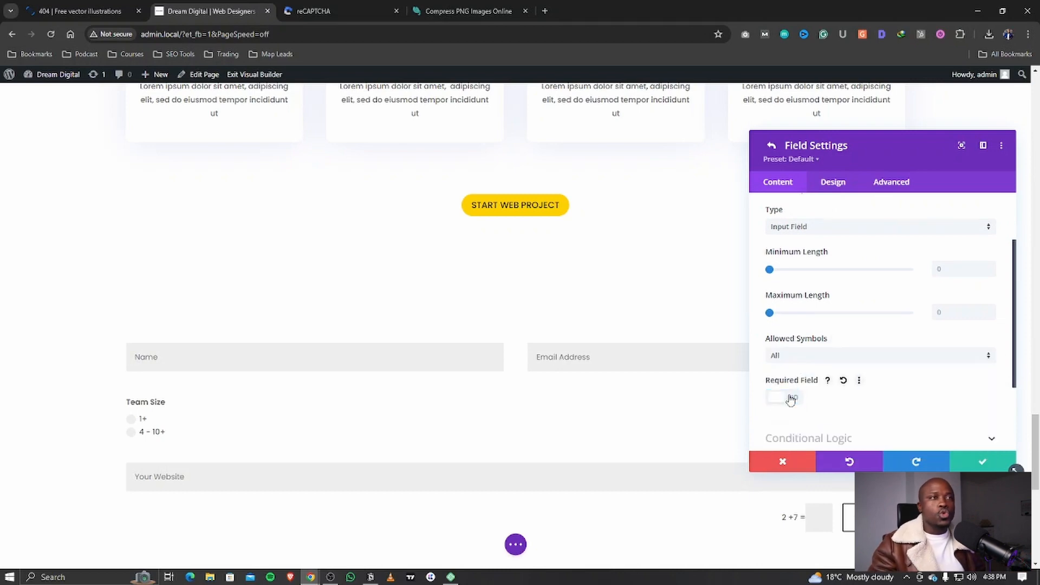
pyautogui.scroll(3, 815, 395)
pyautogui.click(771, 145)
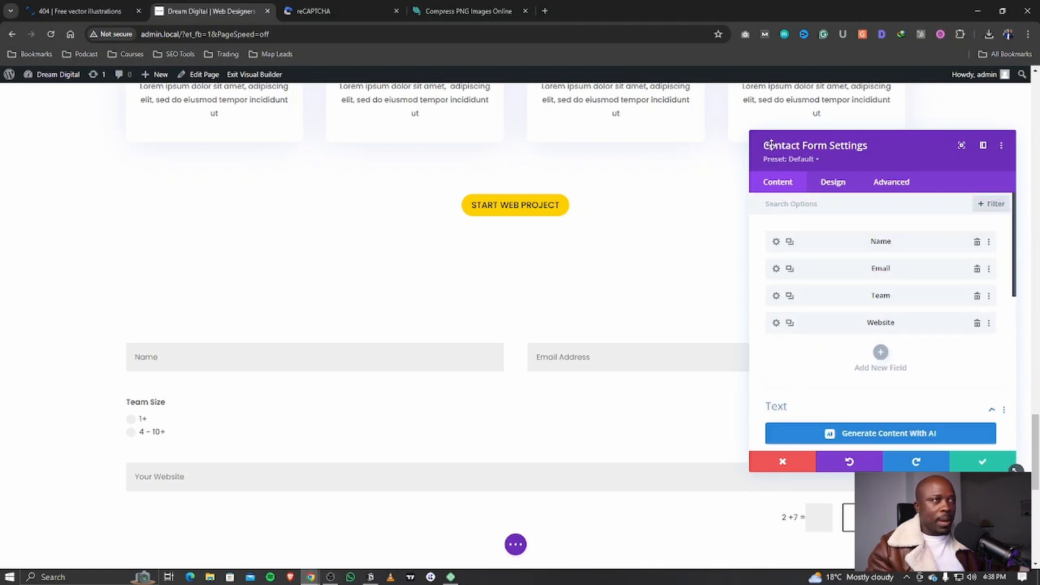
# Step: Add a new field with ID 'Interested In' and title 'Services'
pyautogui.click(880, 352)
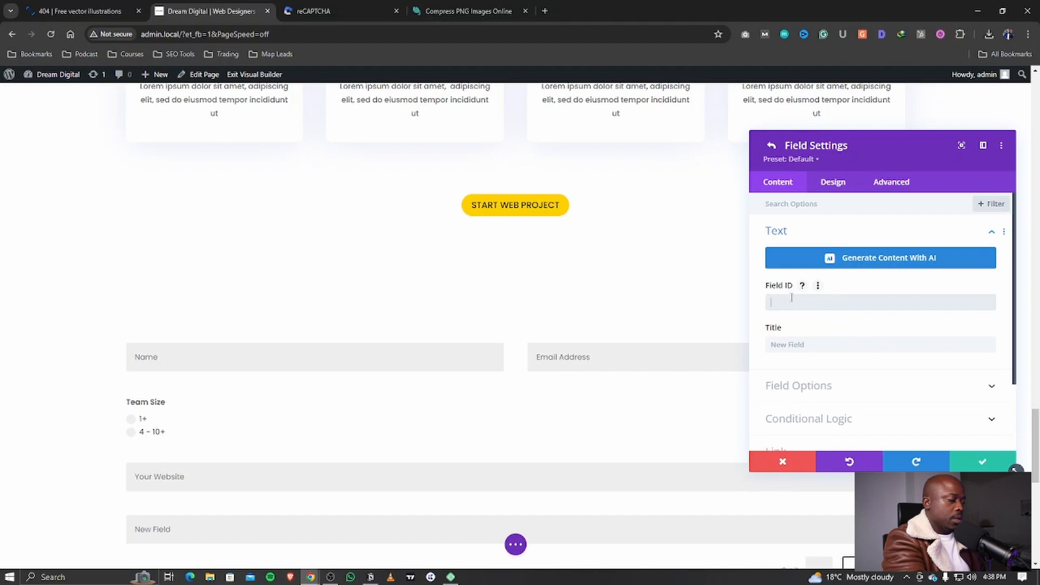
pyautogui.write('Interested In')
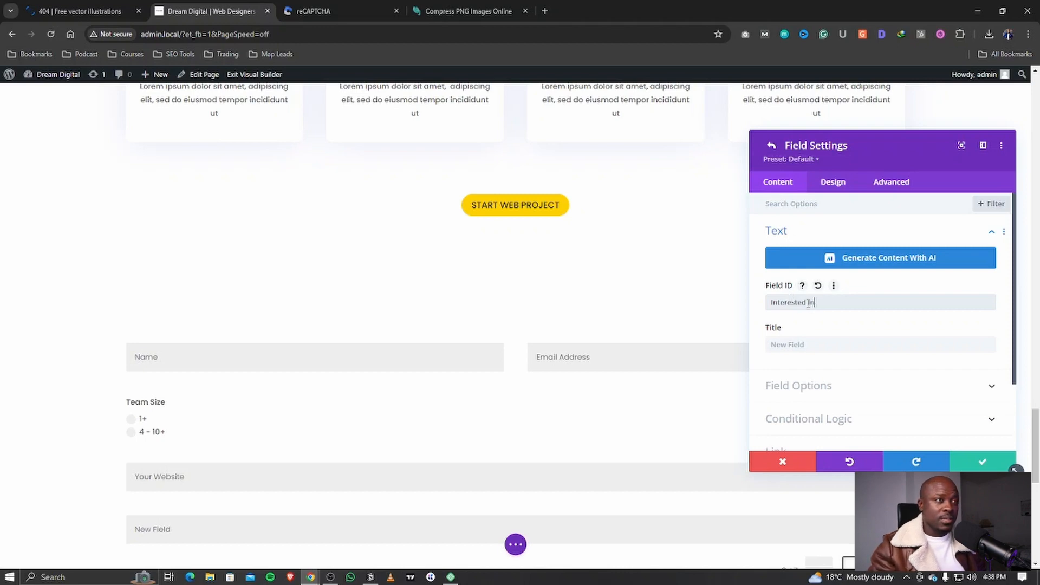
pyautogui.click(807, 344)
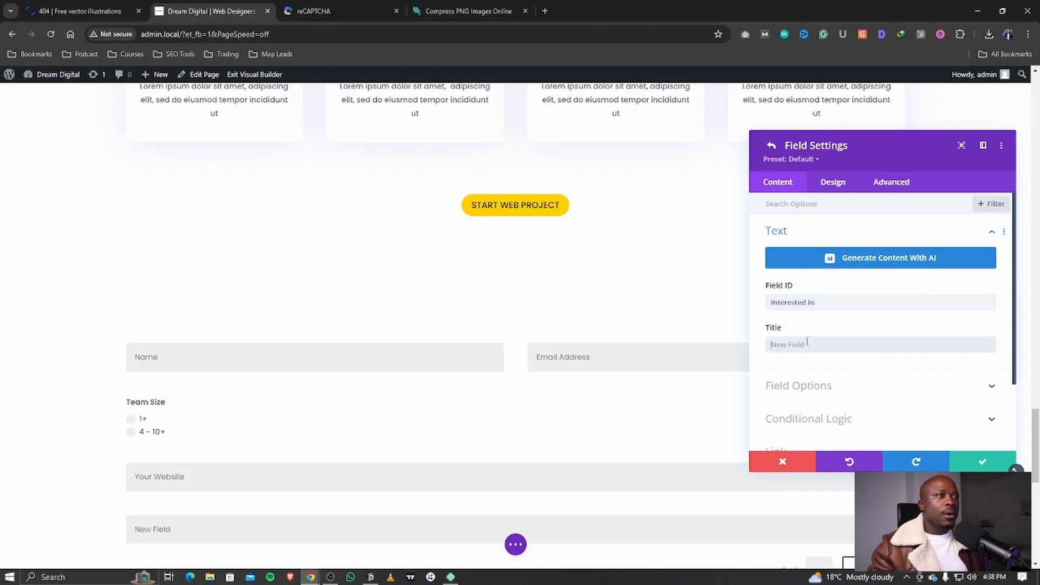
pyautogui.write('Services')
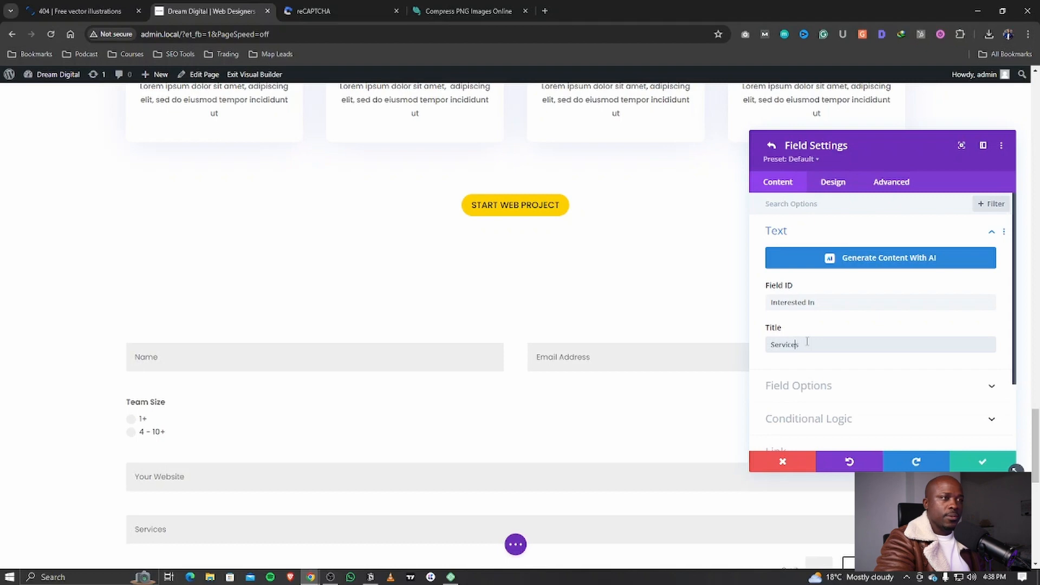
# Step: Make Services checkboxes with options Website, SEO (Search Engine Optimization) and Paid Advertising
pyautogui.click(796, 386)
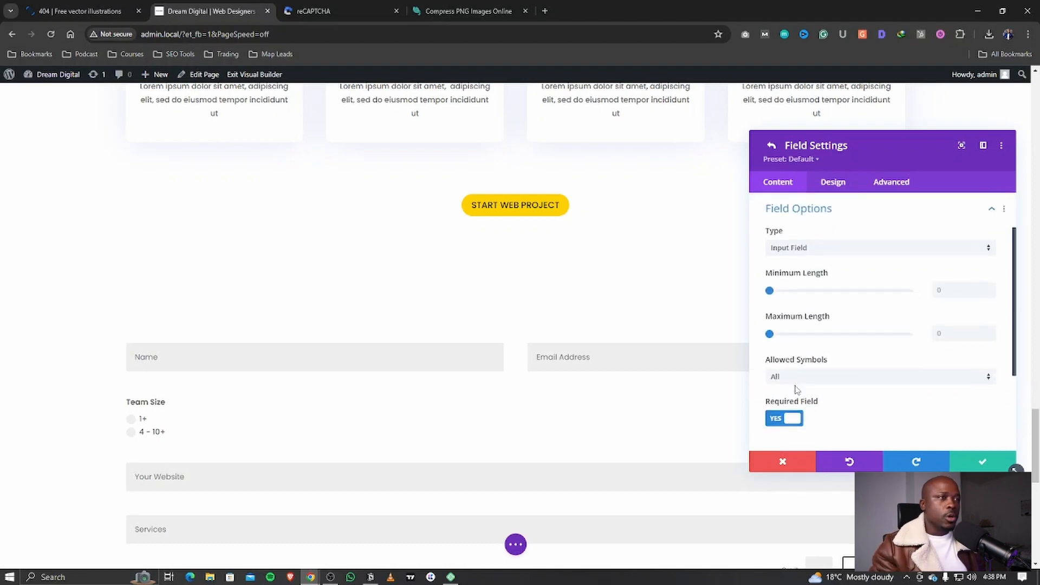
pyautogui.click(797, 247)
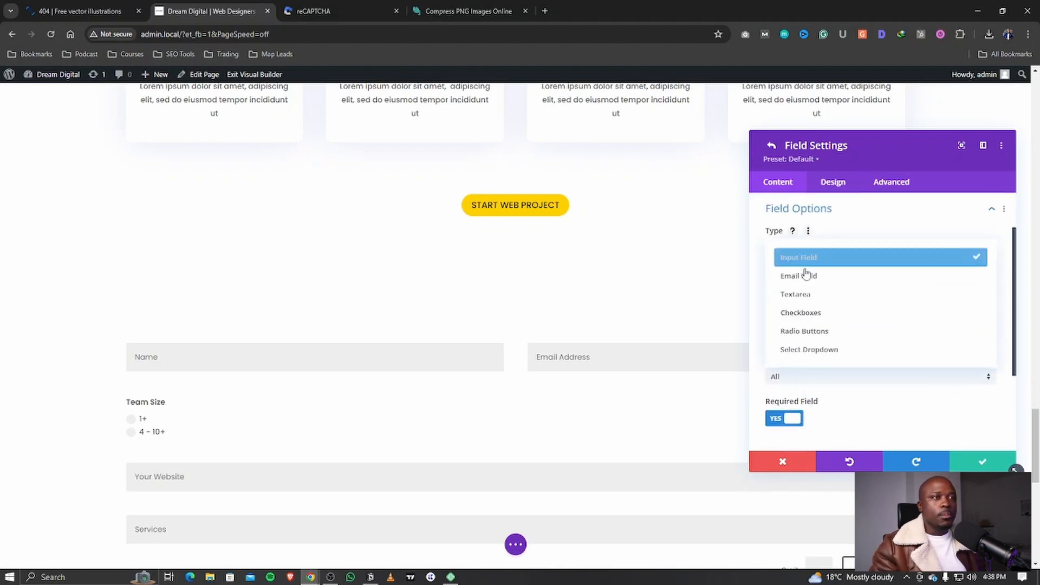
pyautogui.click(822, 316)
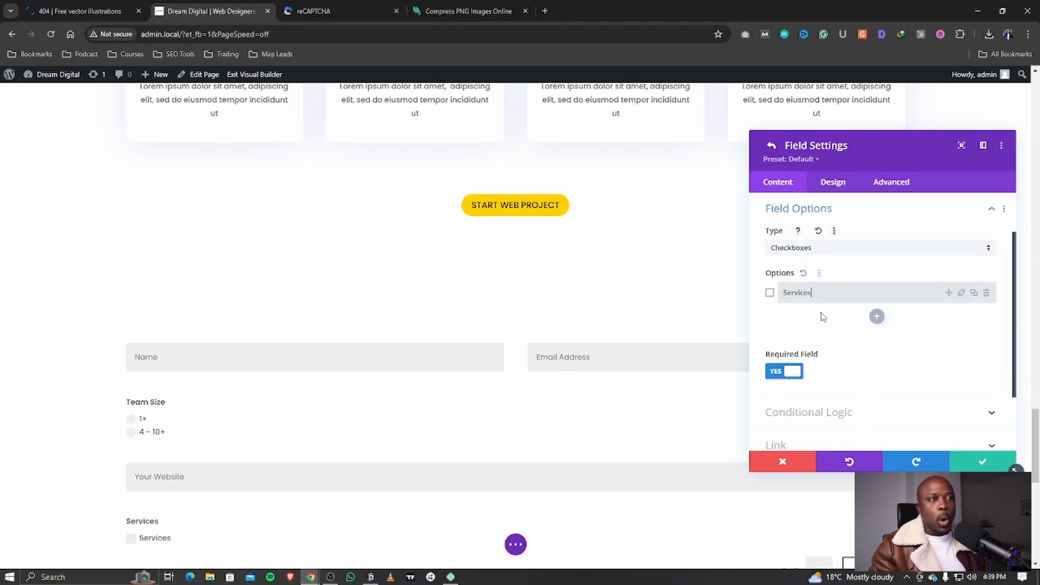
pyautogui.moveTo(813, 292)
pyautogui.mouseDown()
pyautogui.moveTo(779, 292)
pyautogui.moveTo(816, 291)
pyautogui.mouseUp()
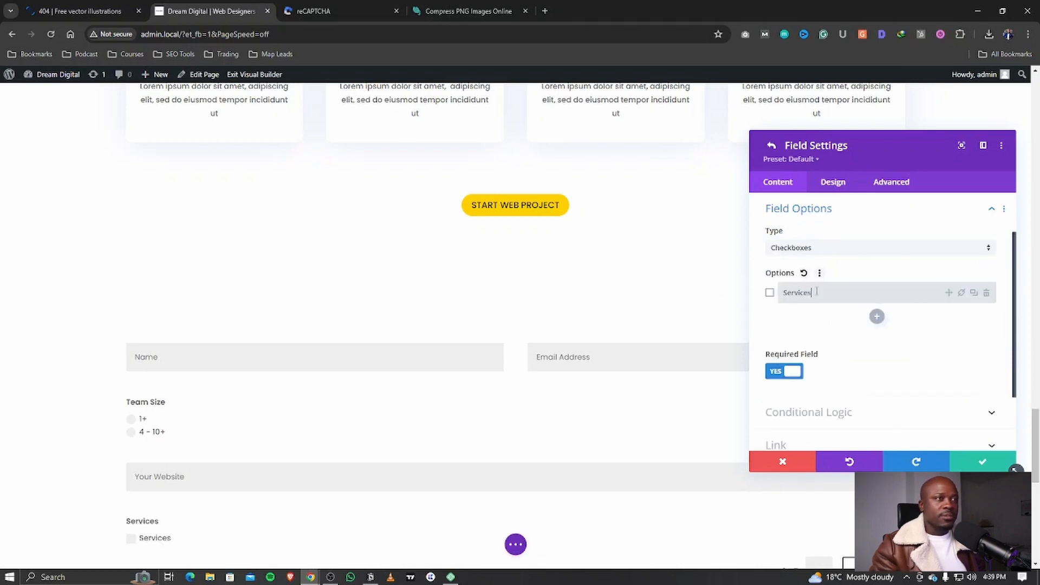
pyautogui.press('BackSpace')
pyautogui.press('BackSpace')
pyautogui.press('BackSpace')
pyautogui.press('BackSpace')
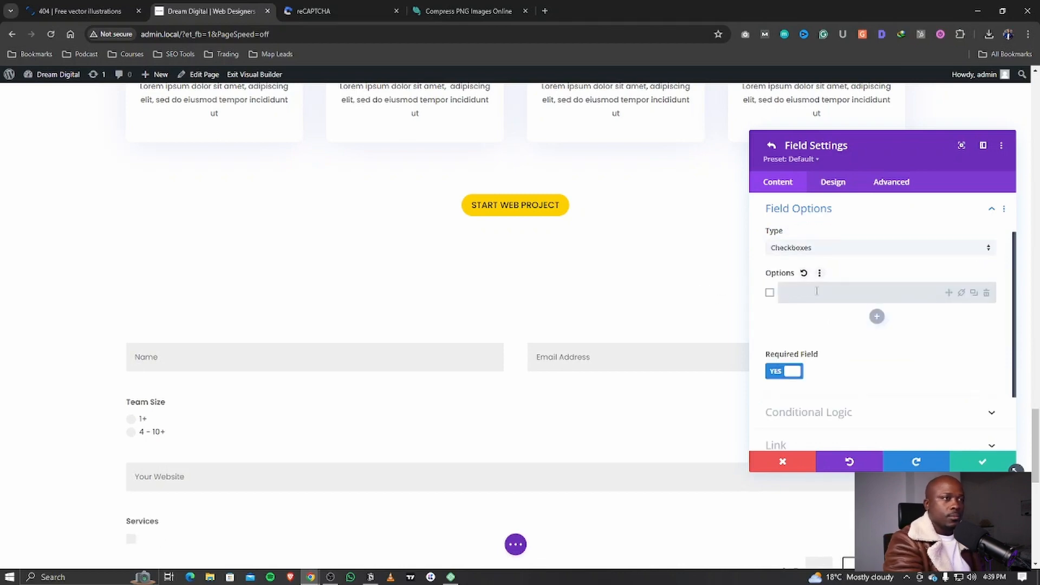
pyautogui.write('Website')
pyautogui.press('Return')
pyautogui.write('SEO')
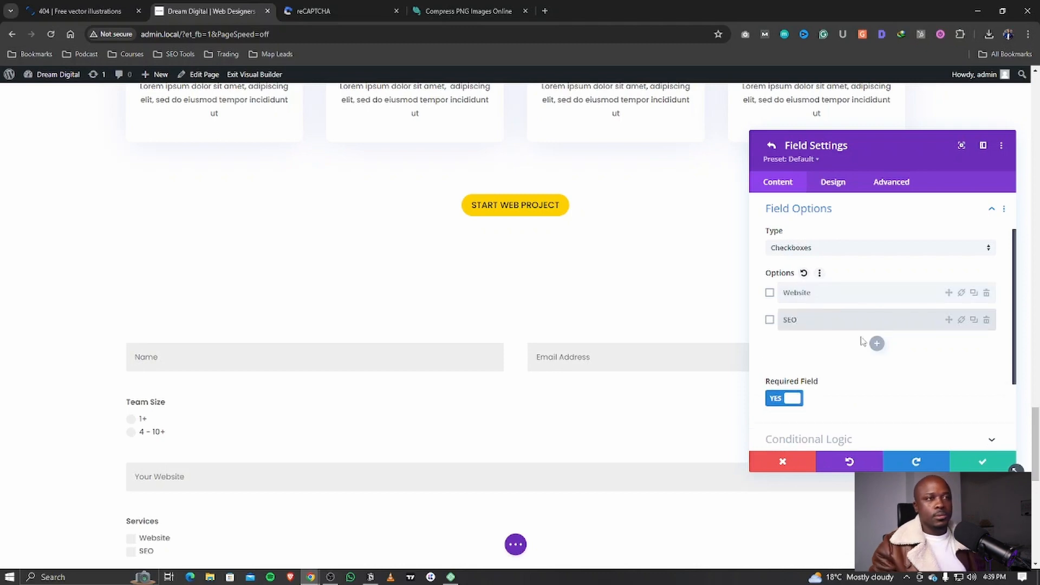
pyautogui.write(' (Search Emng')
pyautogui.press('BackSpace')
pyautogui.press('BackSpace')
pyautogui.write('ngine Optimization)')
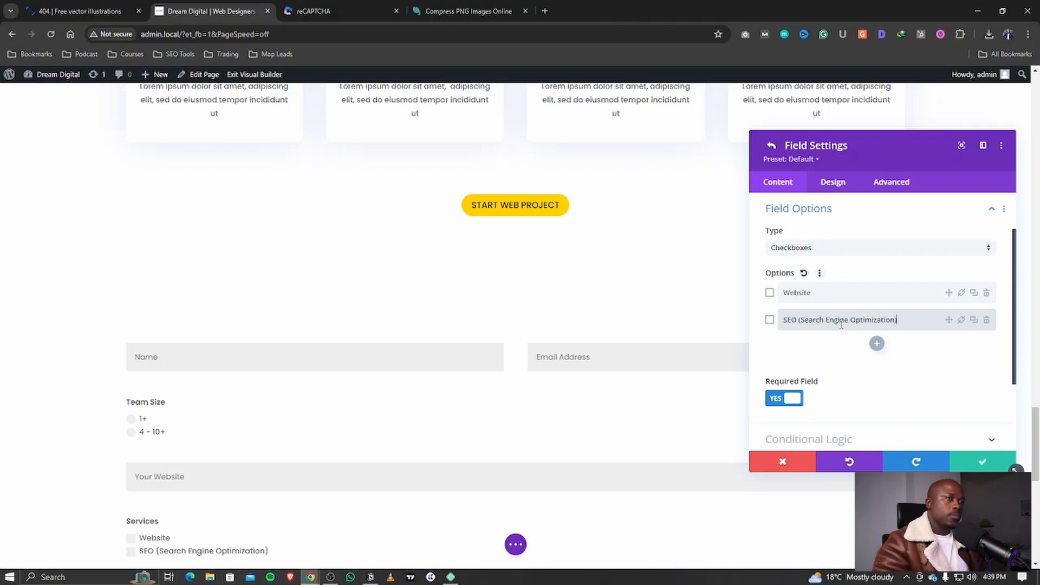
pyautogui.click(877, 344)
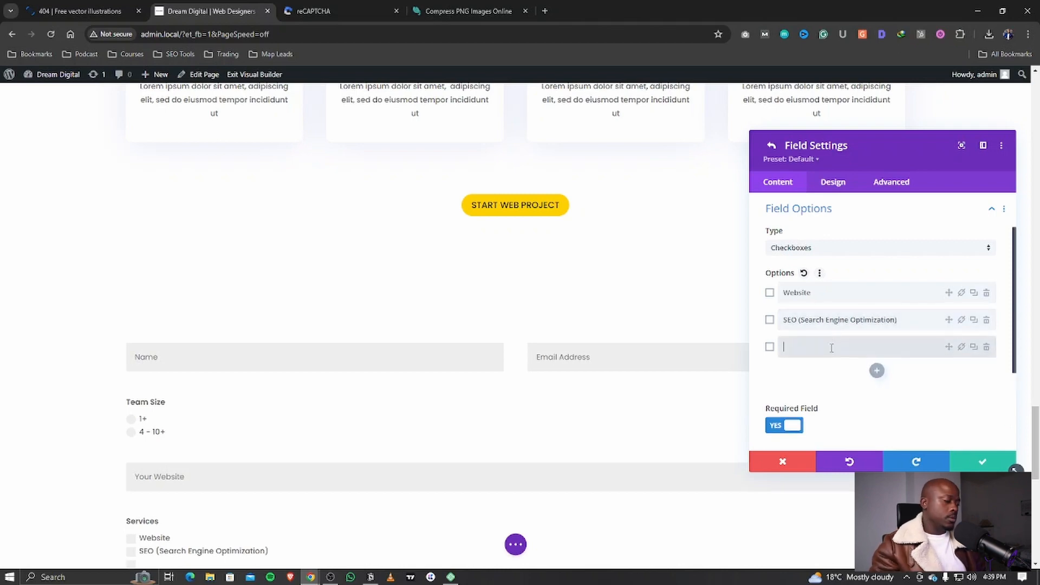
pyautogui.write('Paid Advertising')
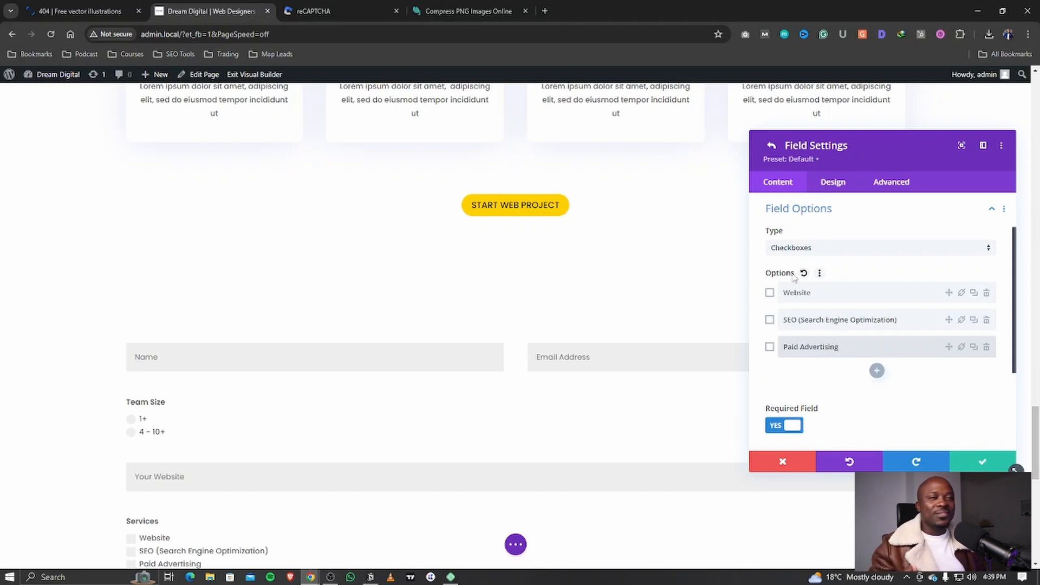
pyautogui.scroll(-3, 465, 327)
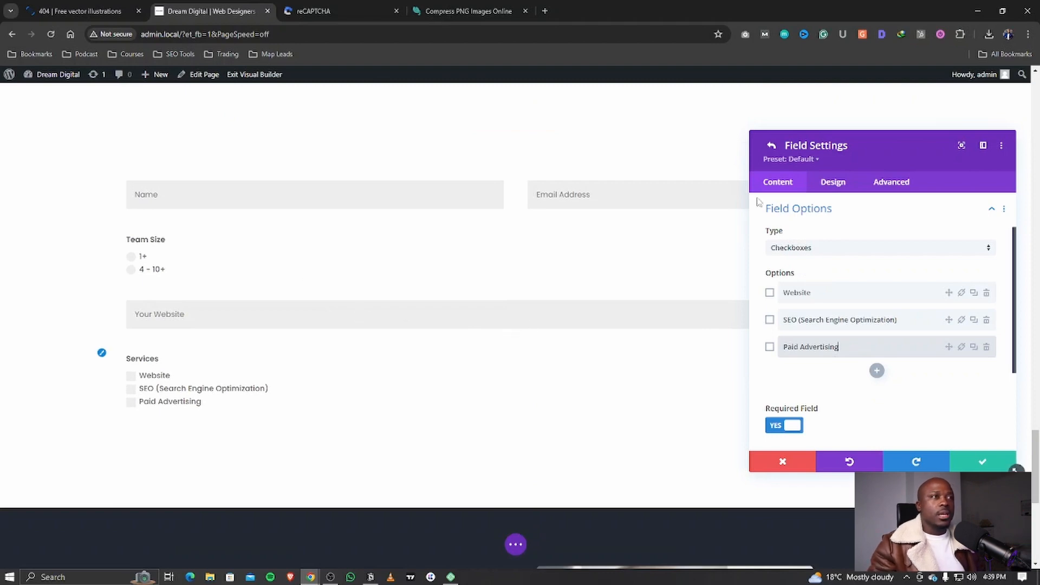
pyautogui.click(771, 145)
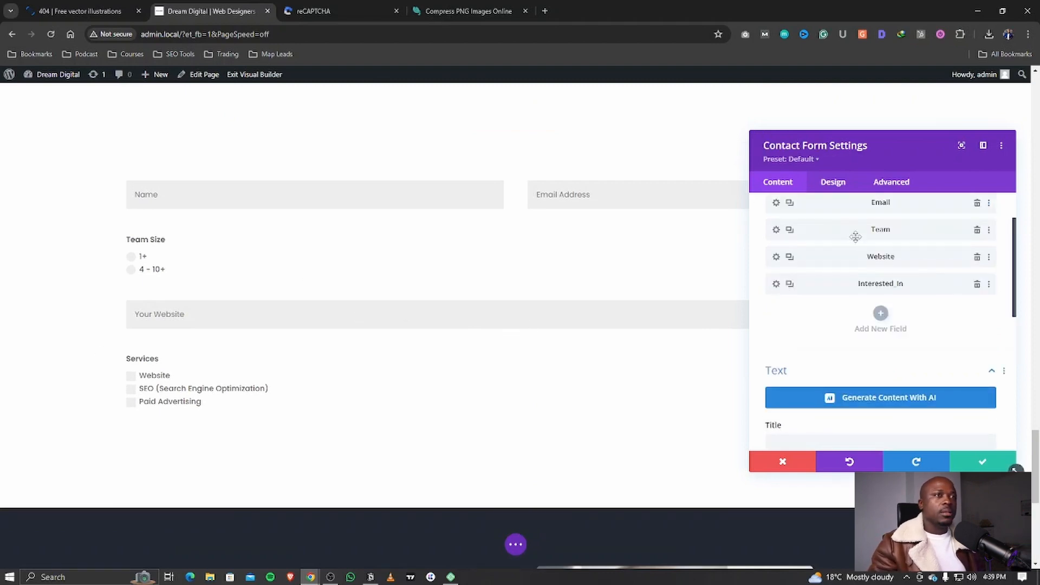
pyautogui.scroll(2, 840, 283)
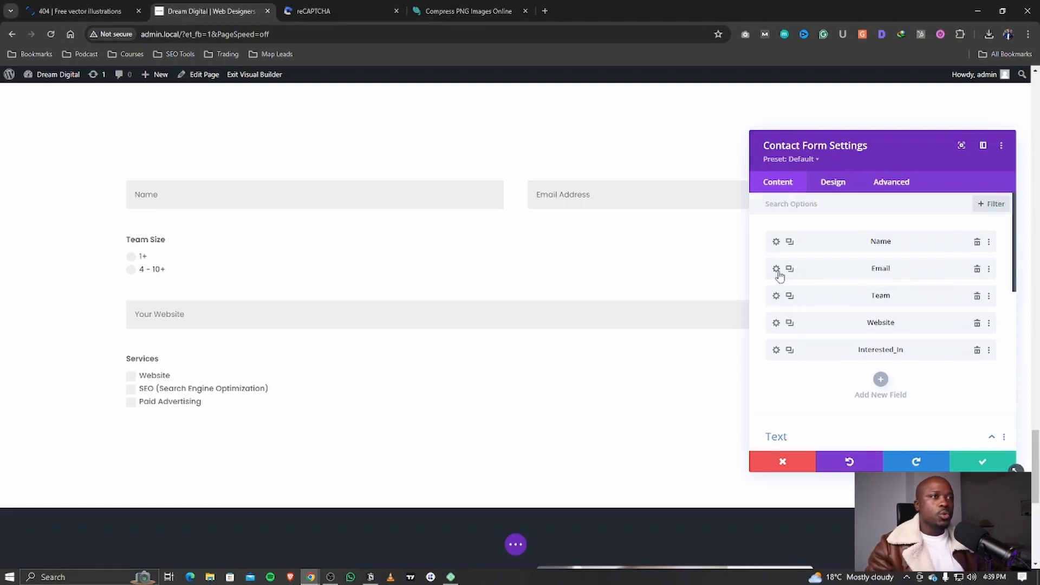
# Step: Set Make Fullwidth to No for the Team and Website fields
pyautogui.click(775, 295)
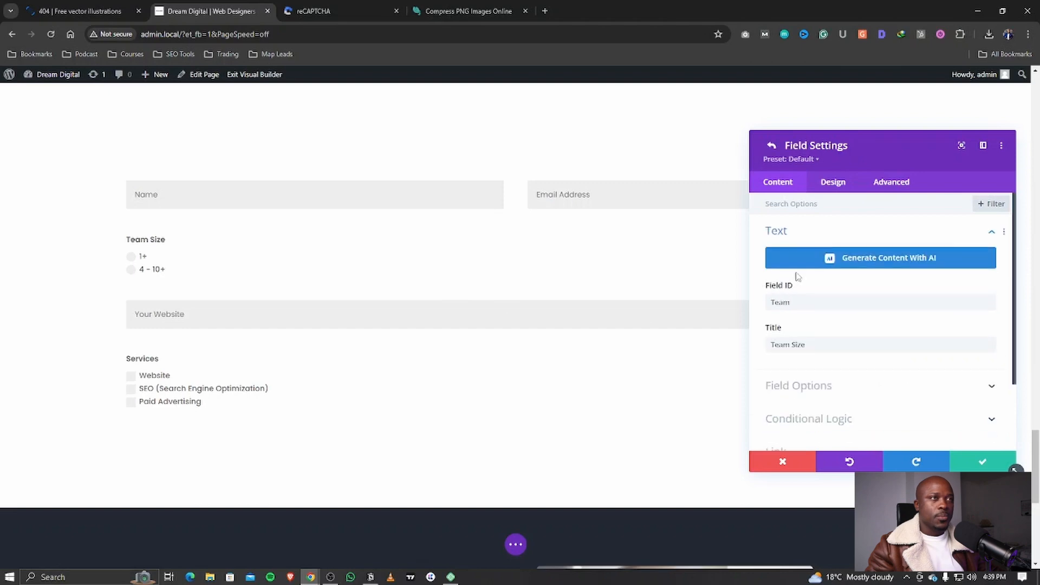
pyautogui.click(833, 184)
pyautogui.click(818, 239)
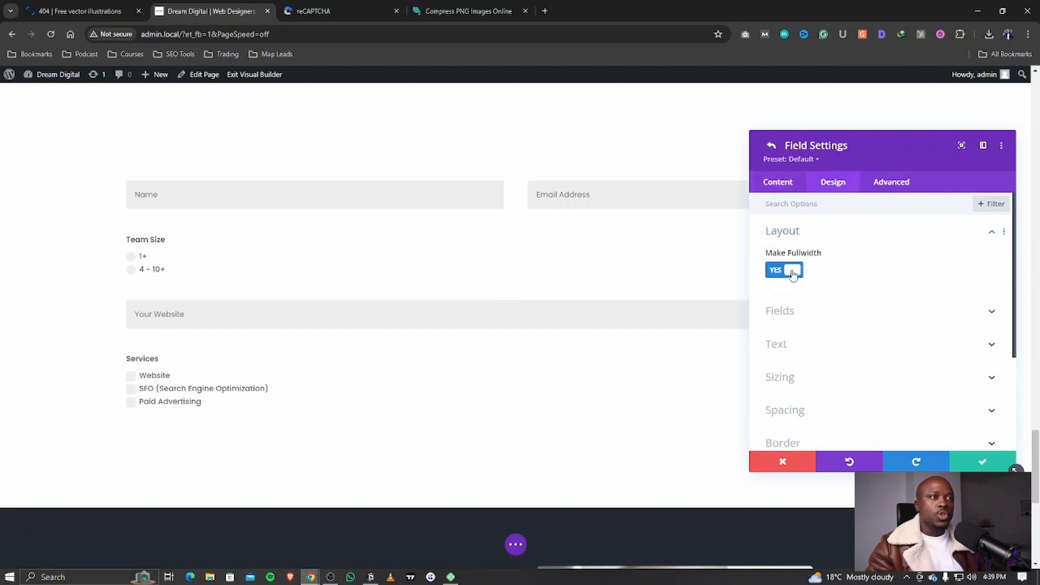
pyautogui.click(793, 272)
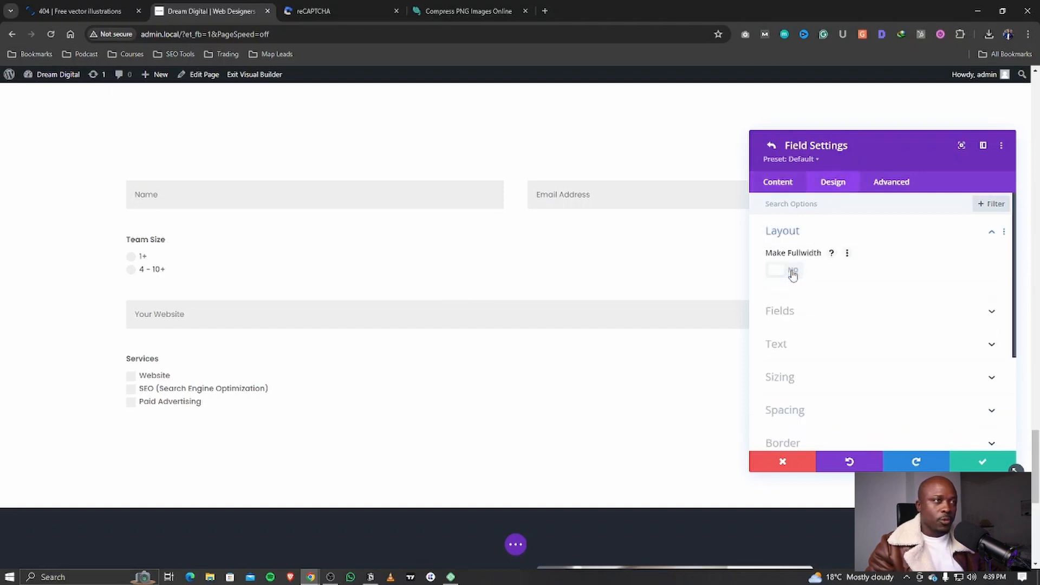
pyautogui.click(772, 147)
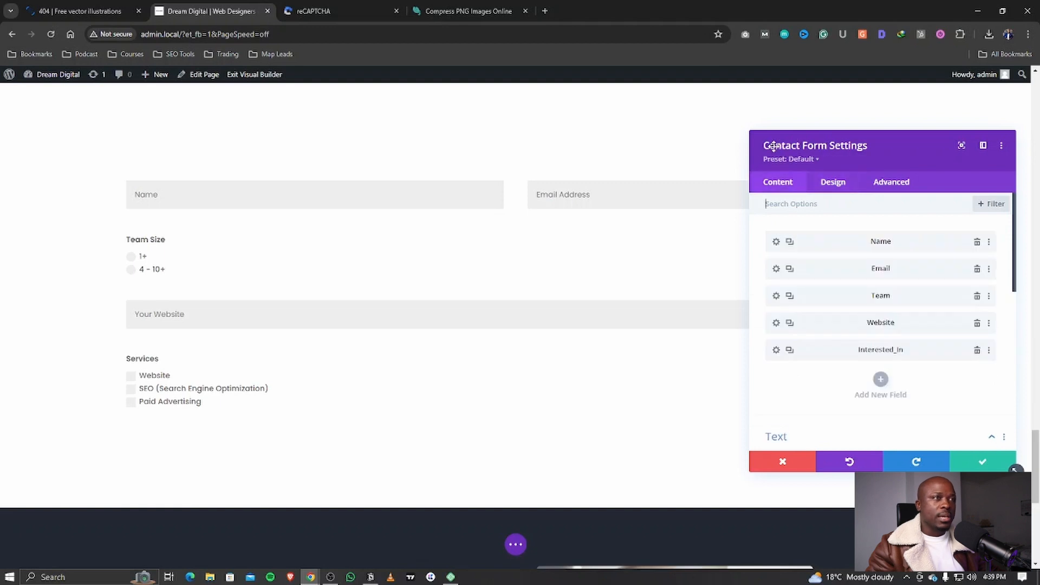
pyautogui.click(777, 322)
pyautogui.click(833, 187)
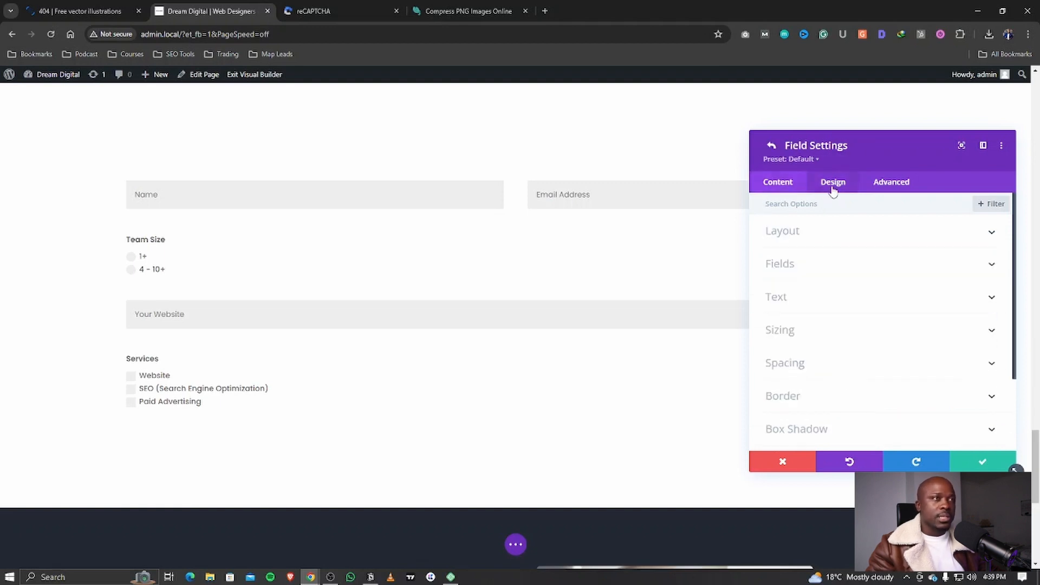
pyautogui.click(810, 234)
pyautogui.click(793, 271)
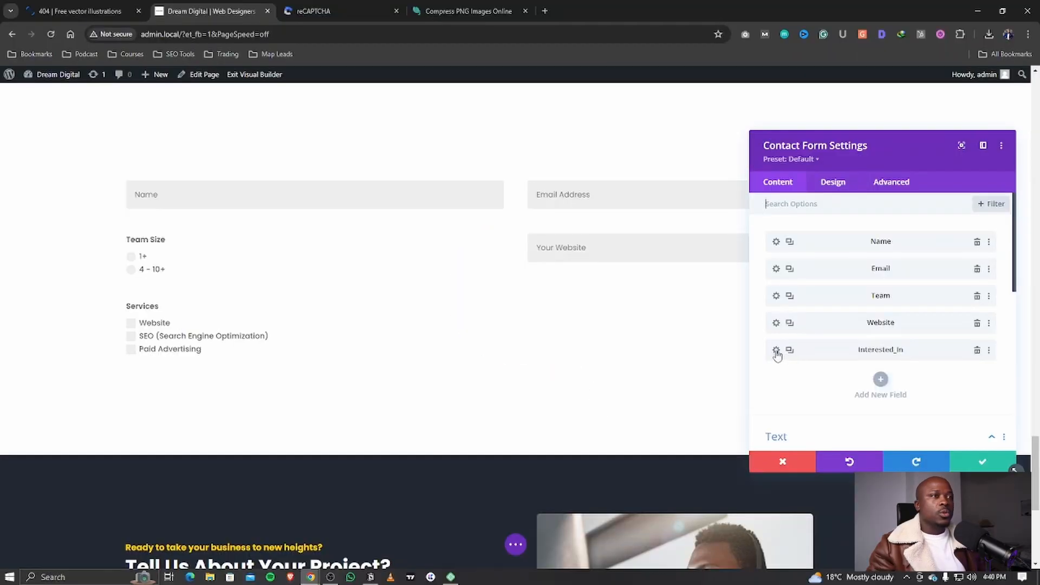
# Step: Check the Services field's layout width setting
pyautogui.click(774, 351)
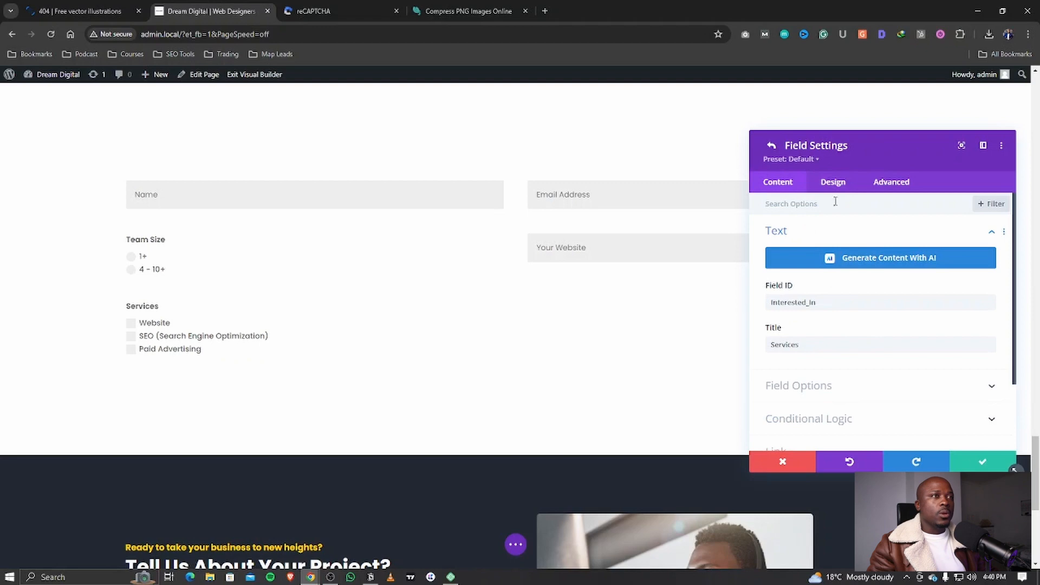
pyautogui.click(834, 183)
pyautogui.click(815, 233)
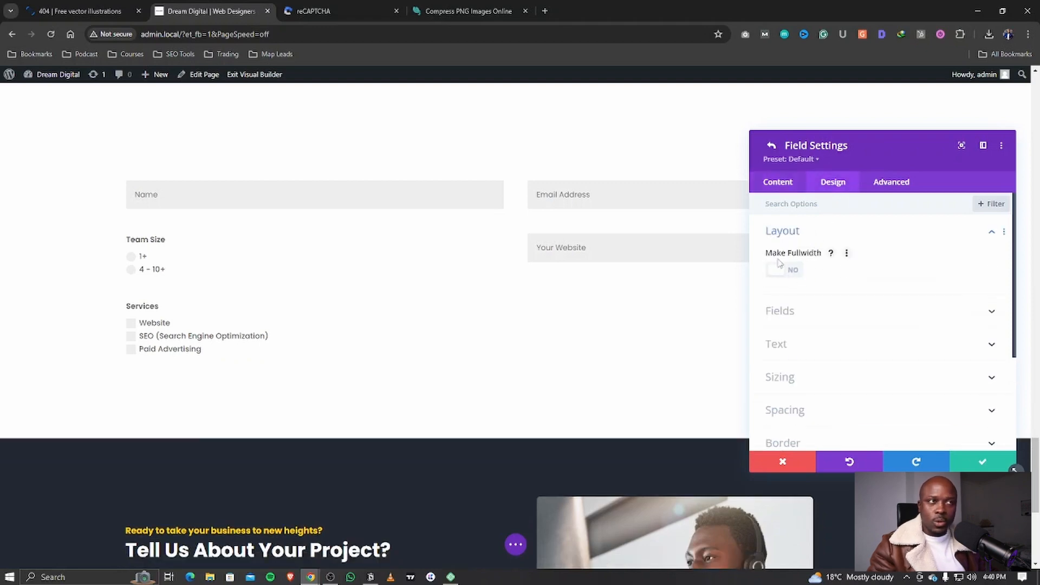
pyautogui.click(771, 145)
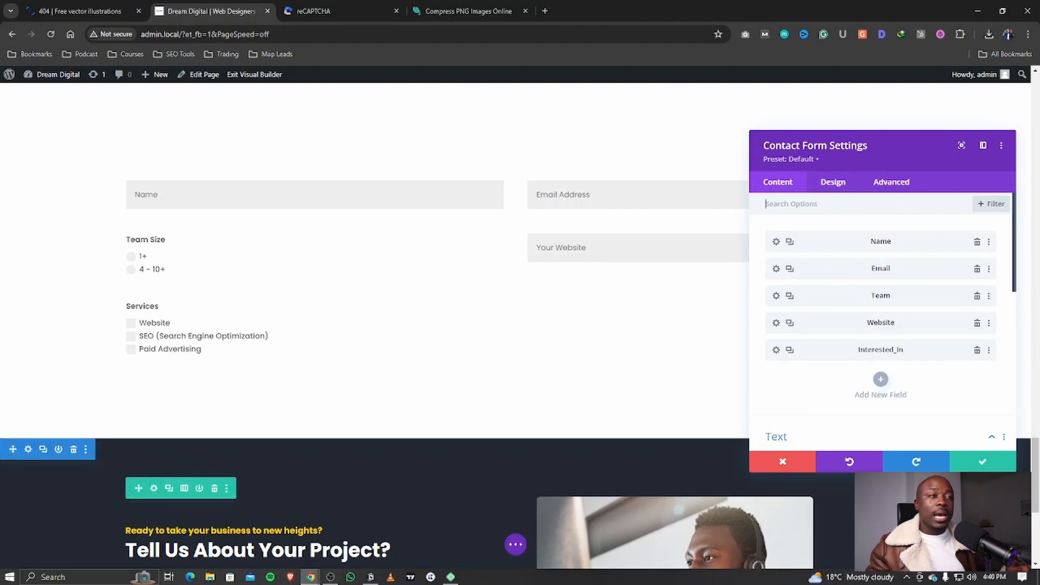
# Step: Add a new field with ID 'Budget' and title 'Your Budget'
pyautogui.click(881, 379)
pyautogui.click(799, 297)
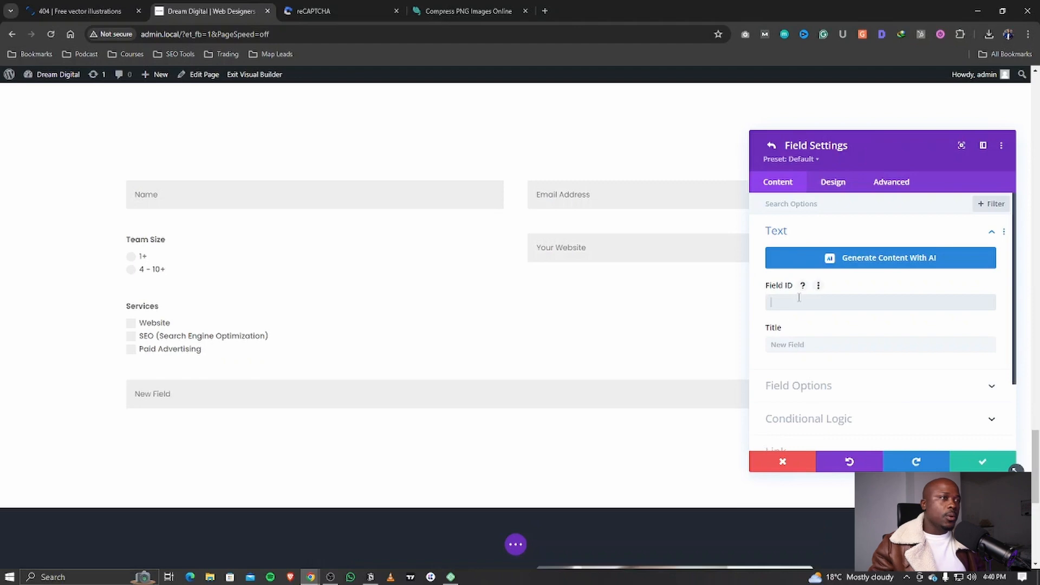
pyautogui.write('Budget')
pyautogui.click(782, 340)
pyautogui.write('Budget')
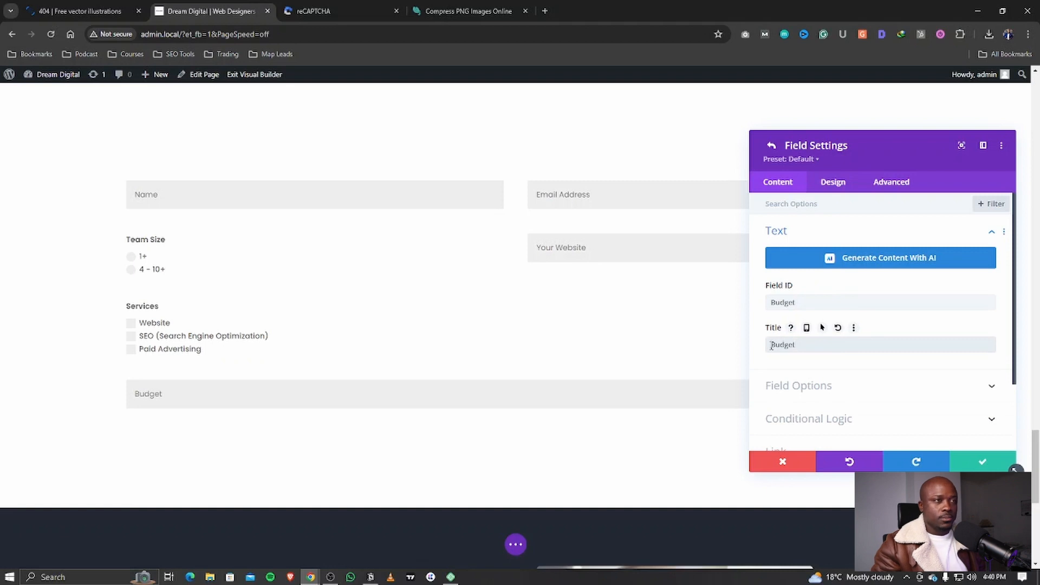
pyautogui.press('Home')
pyautogui.write('Your')
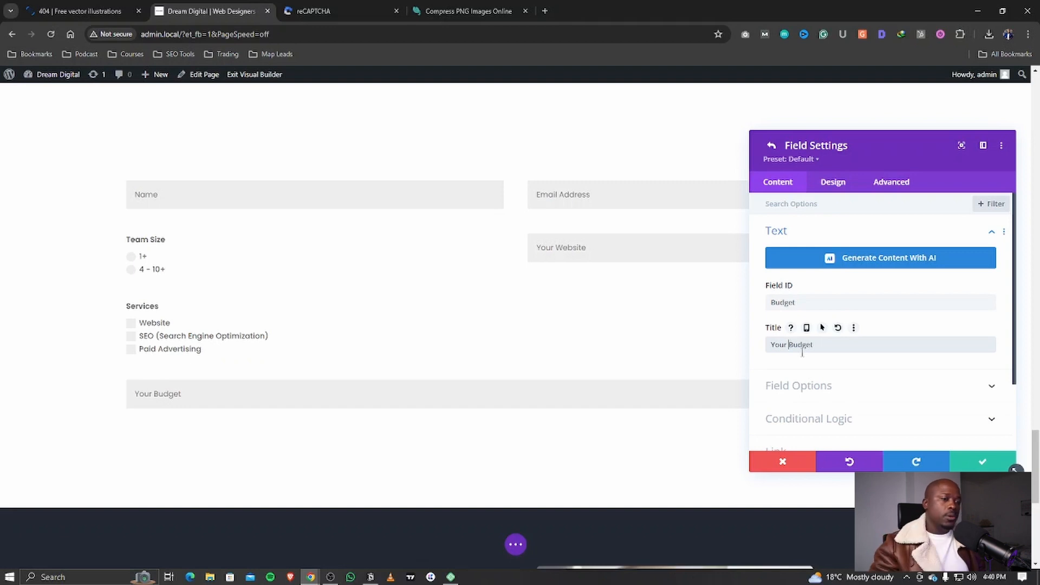
# Step: Make Your Budget a radio field with options R4,500 and R4,500 - R10,000
pyautogui.click(803, 388)
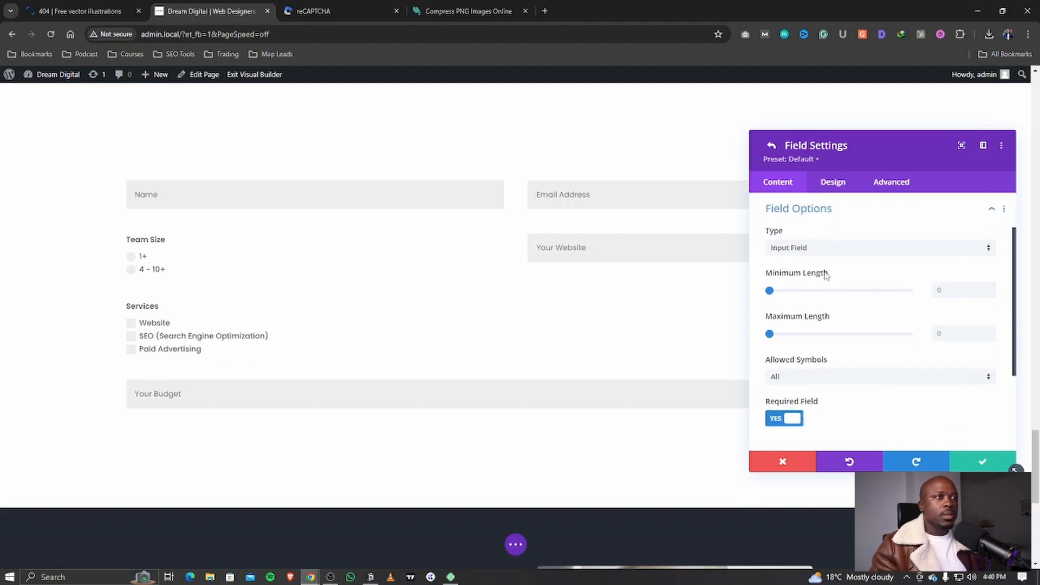
pyautogui.click(812, 249)
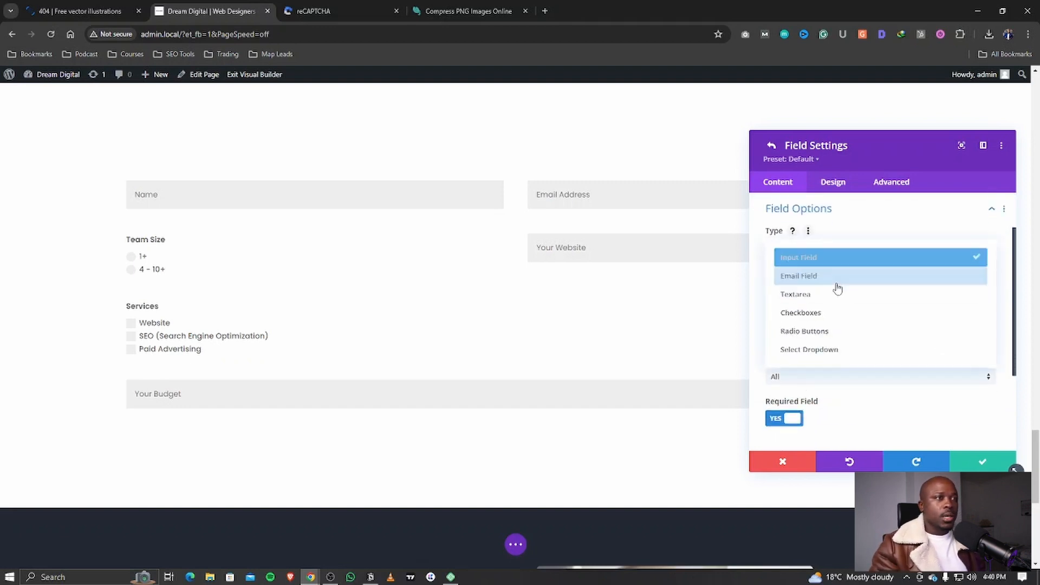
pyautogui.click(813, 332)
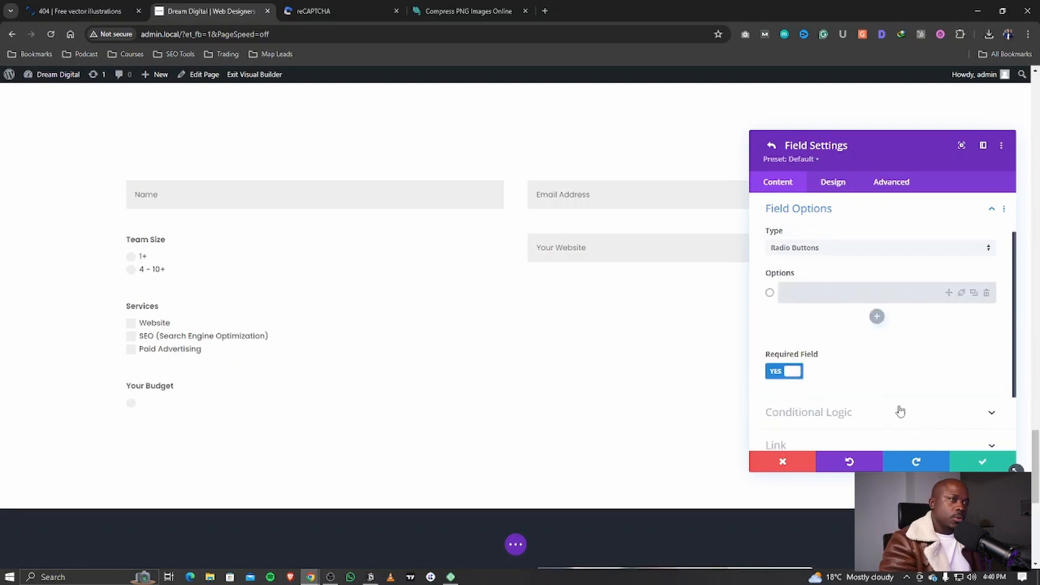
pyautogui.write('R10000')
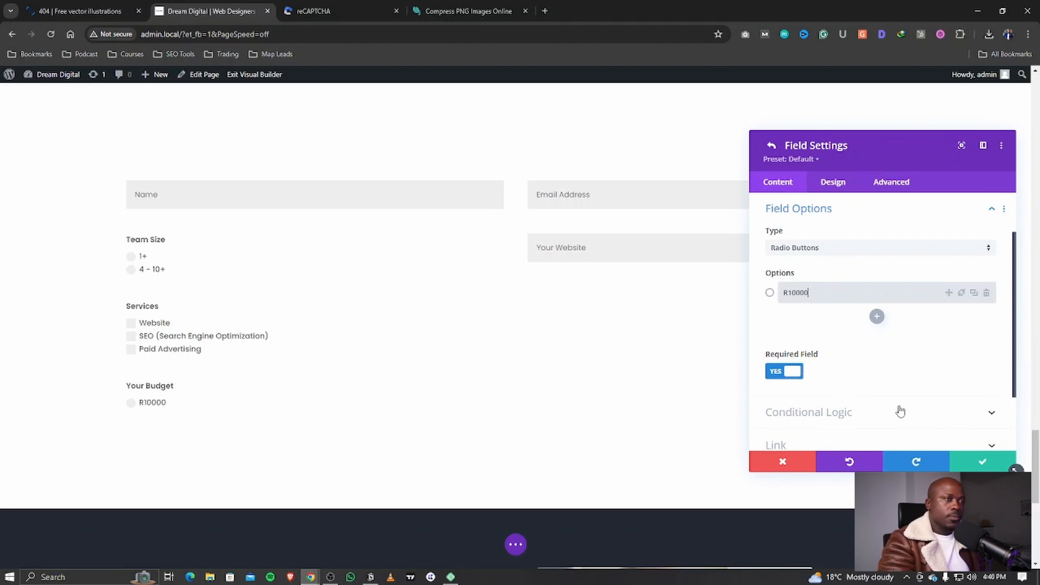
pyautogui.press('Left')
pyautogui.press('Left')
pyautogui.press('Left')
pyautogui.write(',')
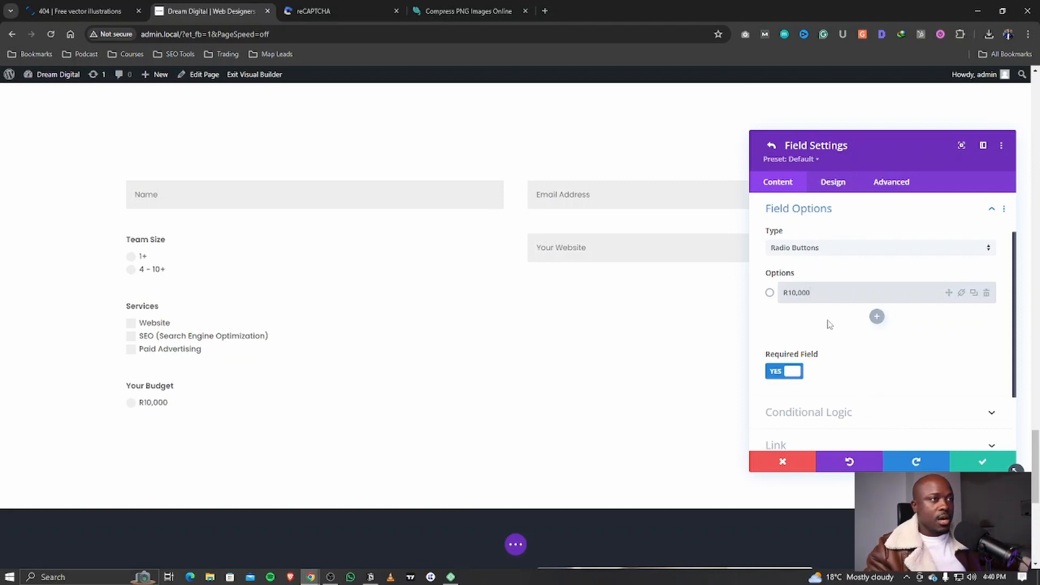
pyautogui.click(795, 293)
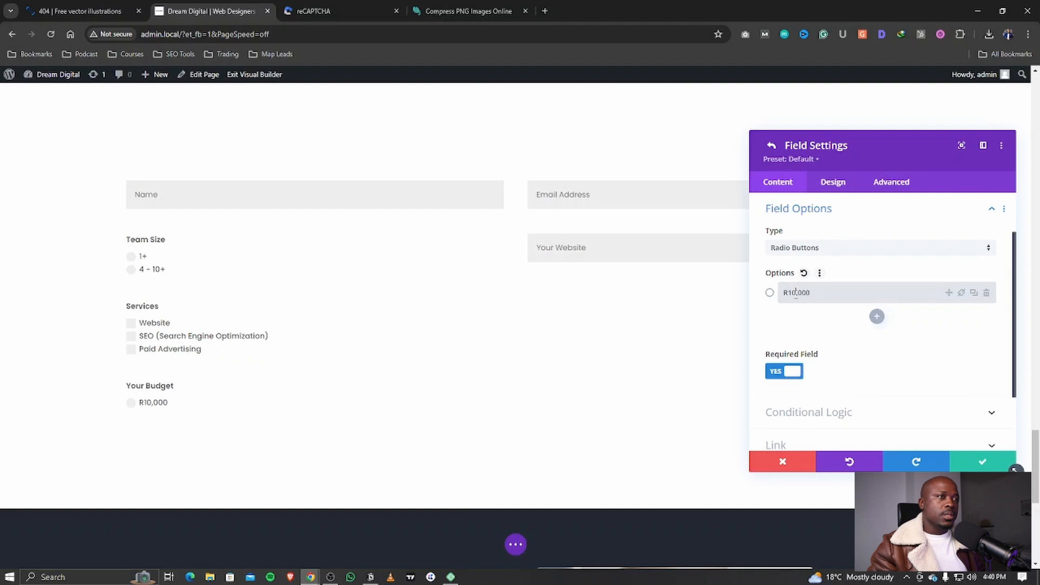
pyautogui.write('4')
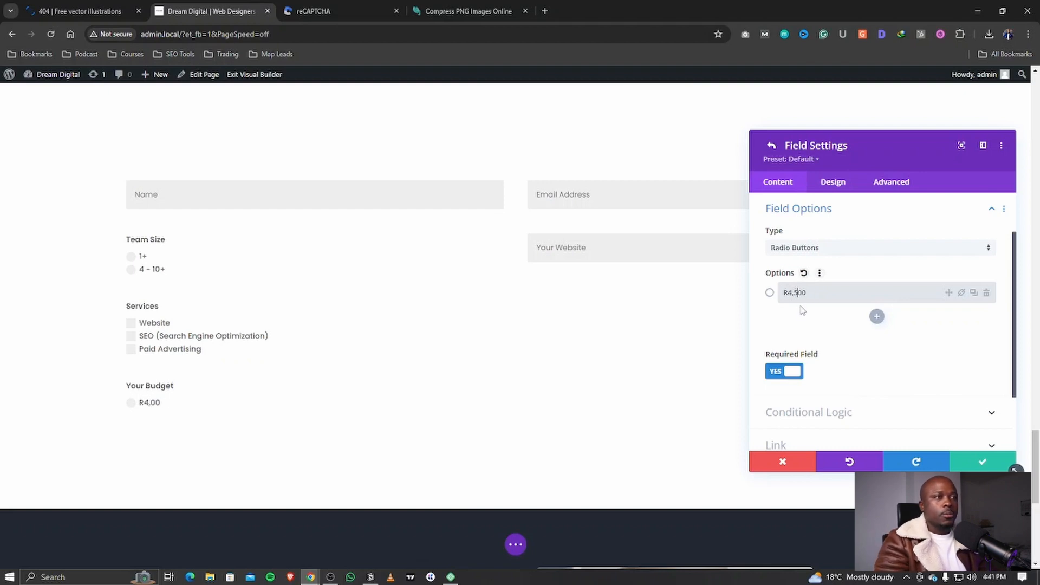
pyautogui.click(876, 317)
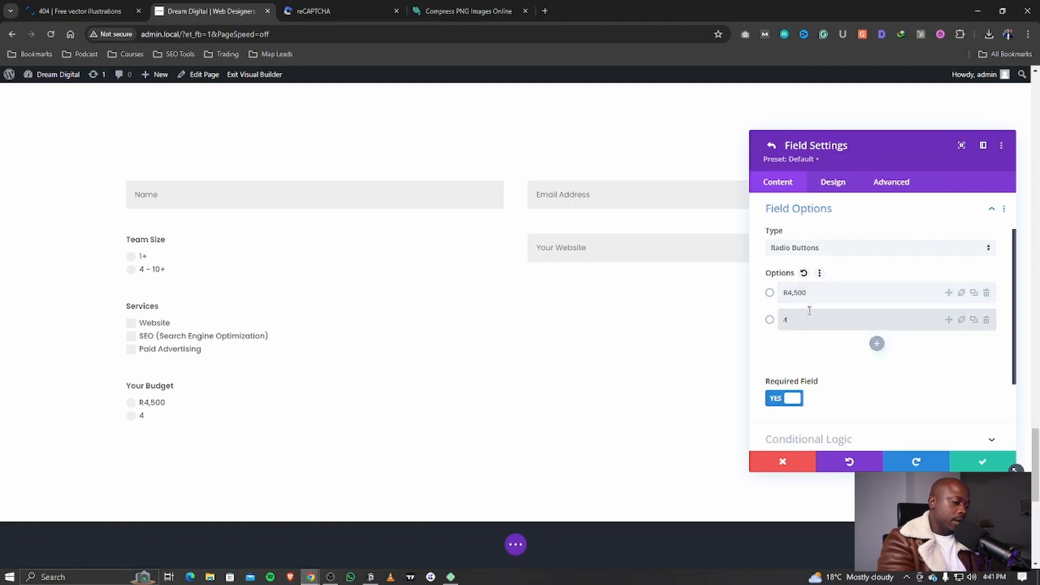
pyautogui.write('R4,500')
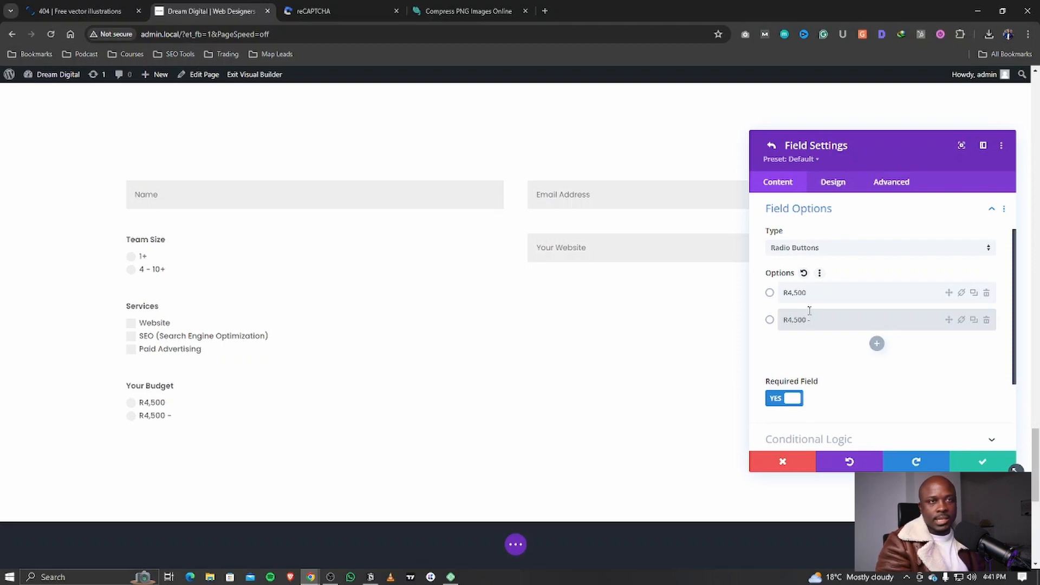
pyautogui.write(' - 10,000')
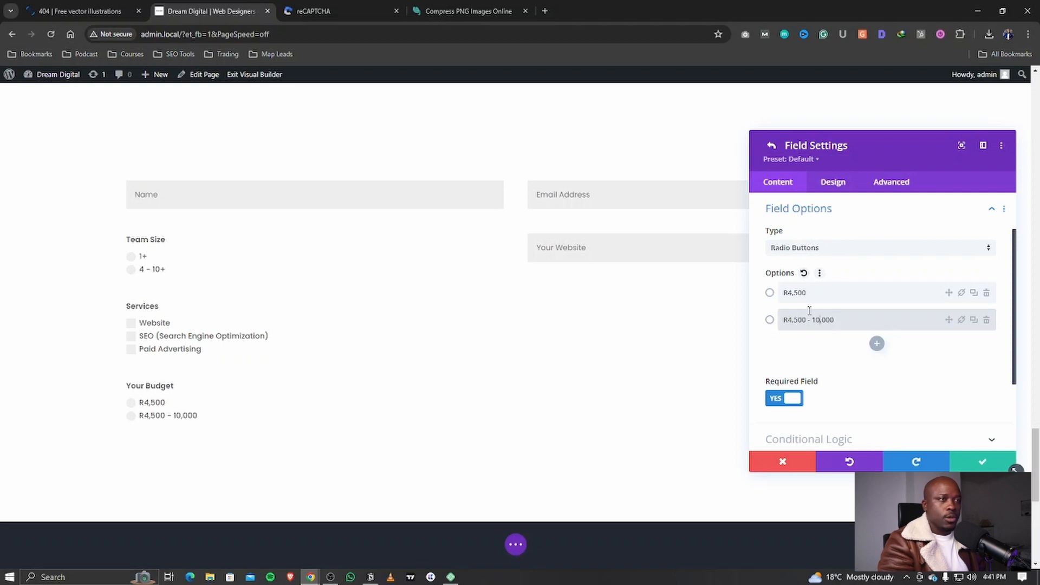
pyautogui.click(809, 310)
pyautogui.write('R')
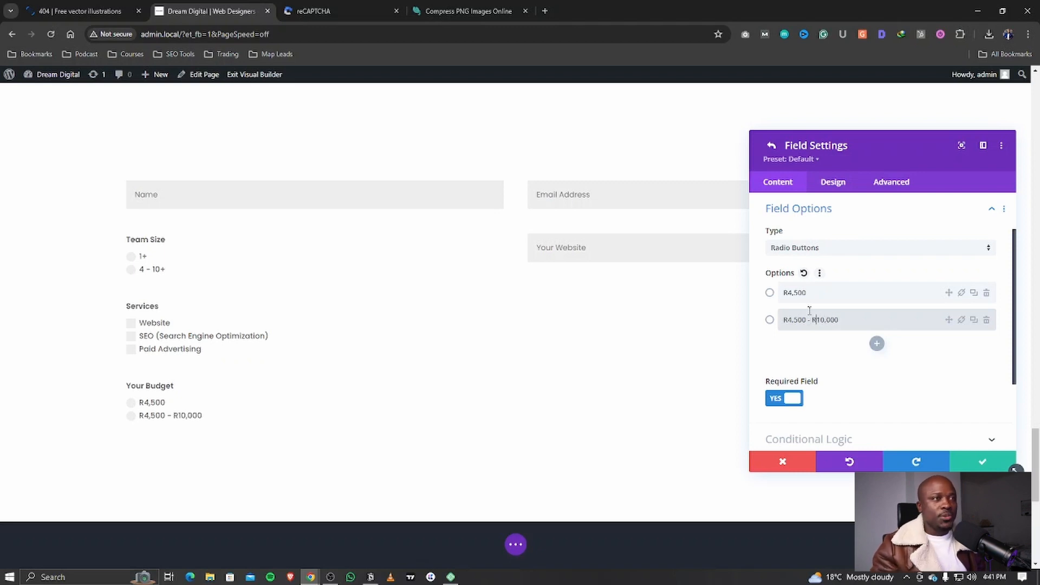
# Step: Add a third budget option, R10,000
pyautogui.click(796, 219)
pyautogui.click(794, 263)
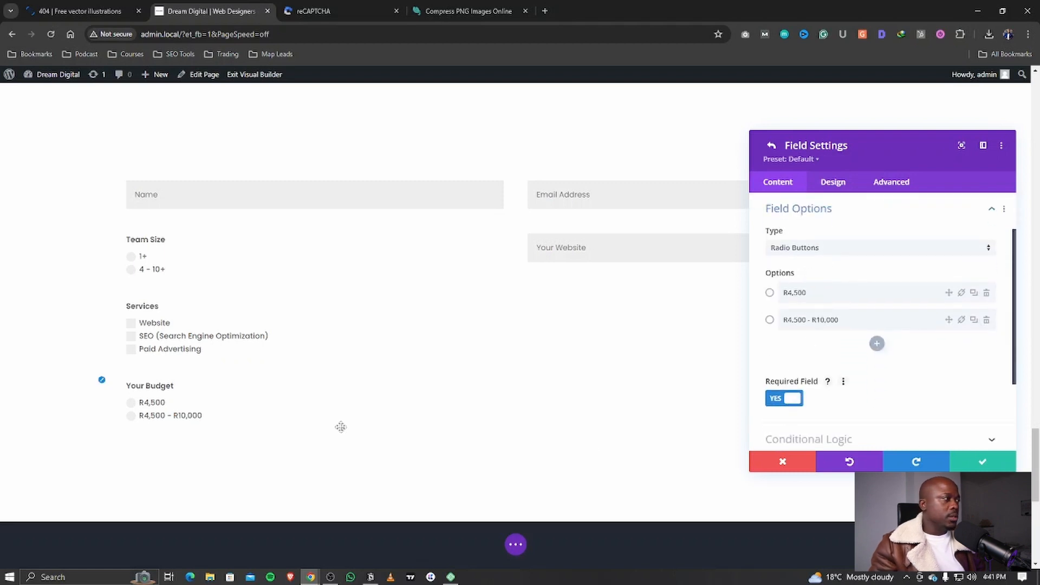
pyautogui.click(876, 344)
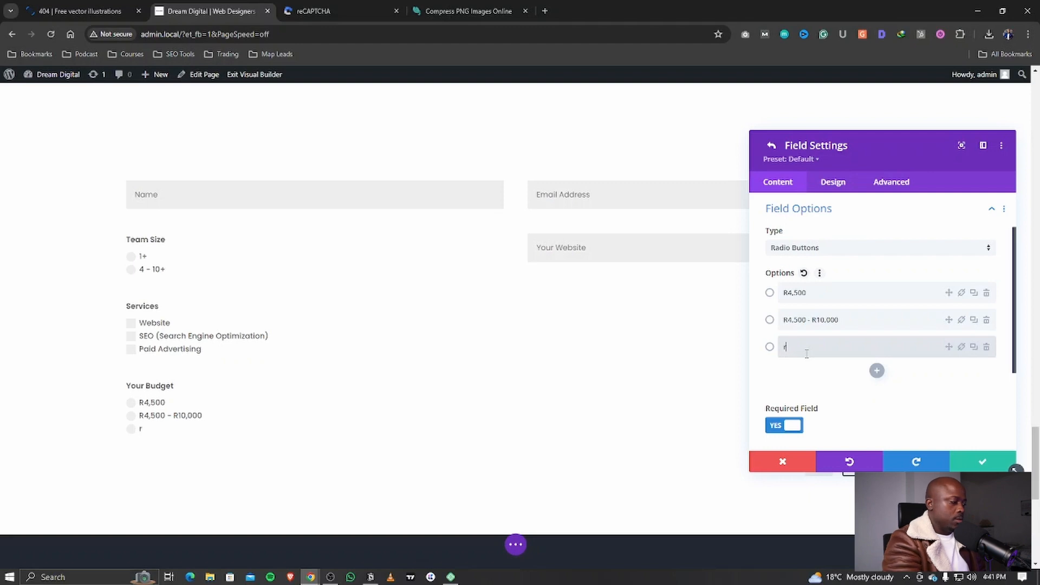
pyautogui.write('0,000')
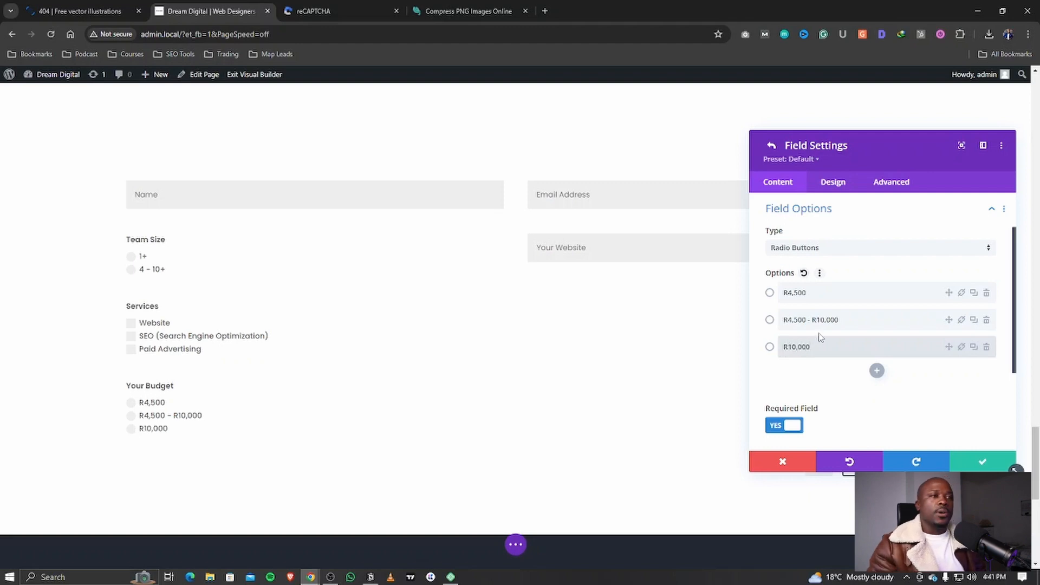
pyautogui.click(810, 216)
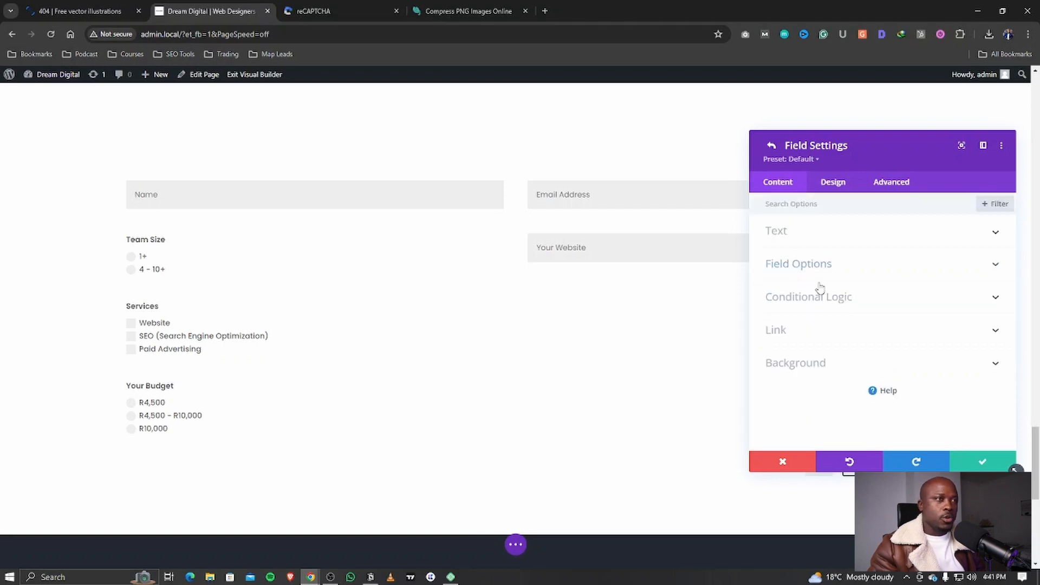
pyautogui.click(802, 266)
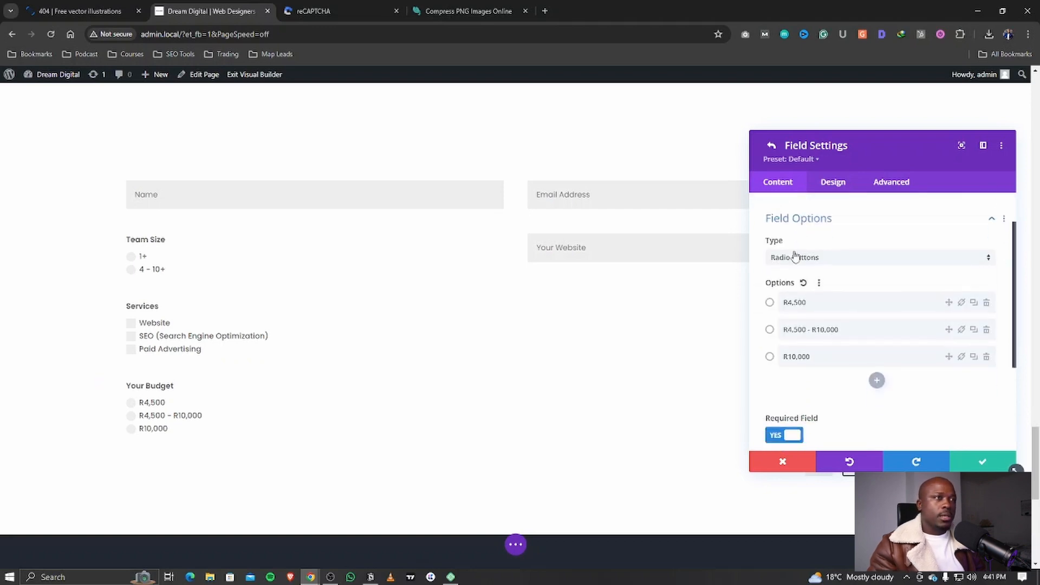
pyautogui.scroll(2, 802, 222)
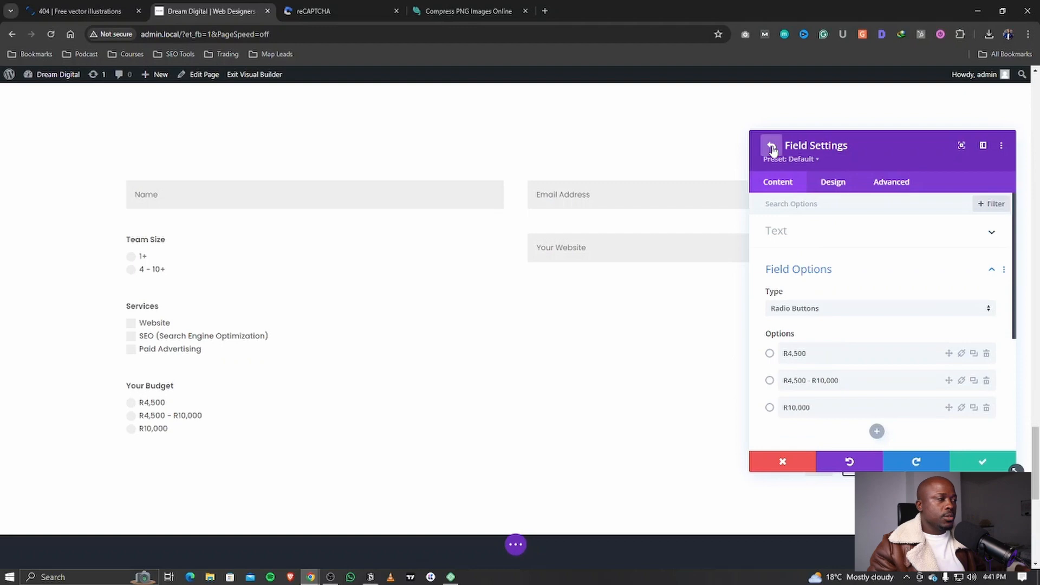
pyautogui.click(771, 148)
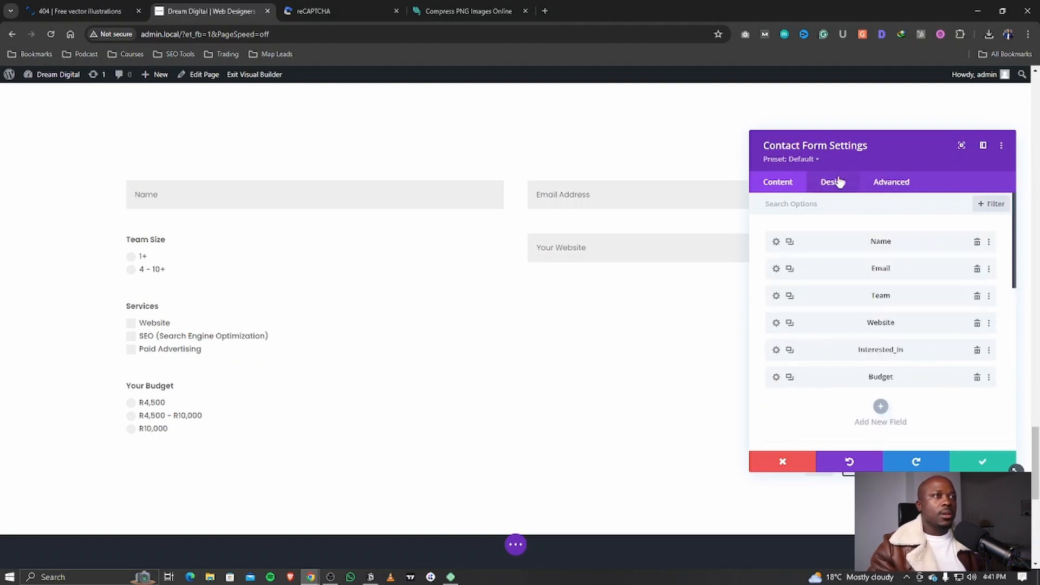
# Step: Set the Budget field's Make Fullwidth to No so it sits beside Services
pyautogui.click(775, 377)
pyautogui.click(838, 184)
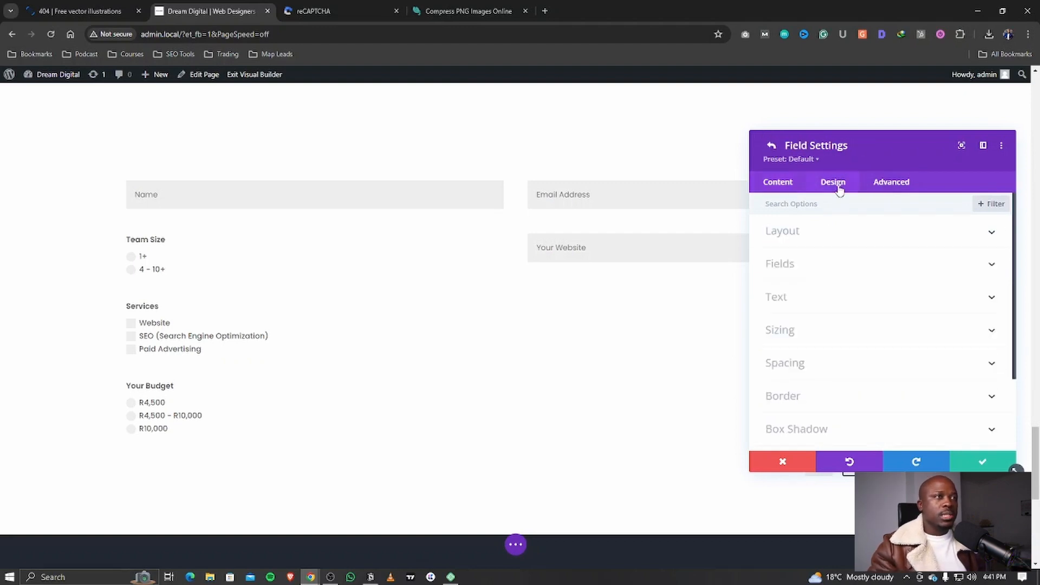
pyautogui.click(807, 232)
pyautogui.click(792, 270)
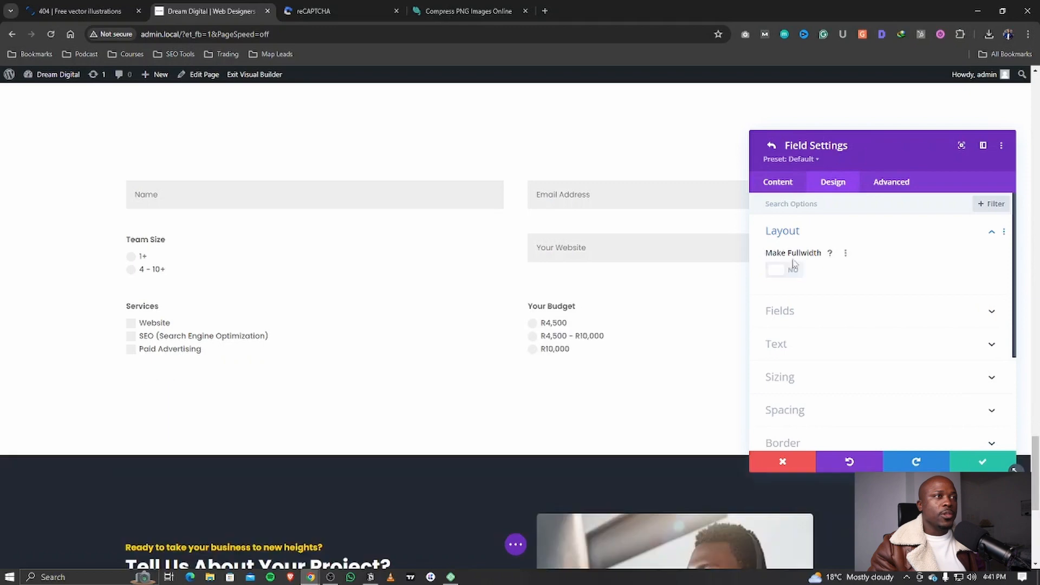
pyautogui.click(778, 185)
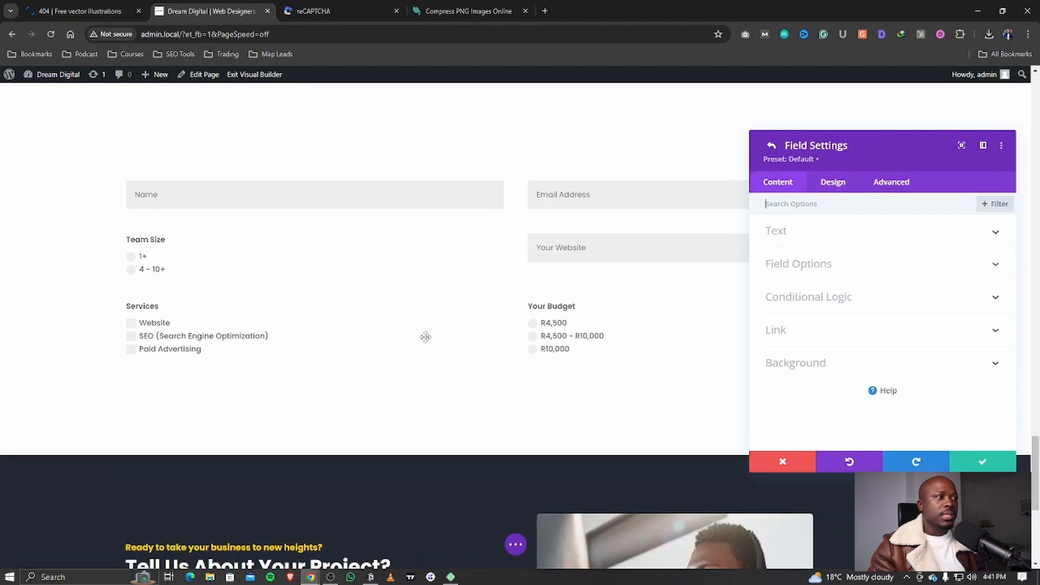
pyautogui.click(771, 145)
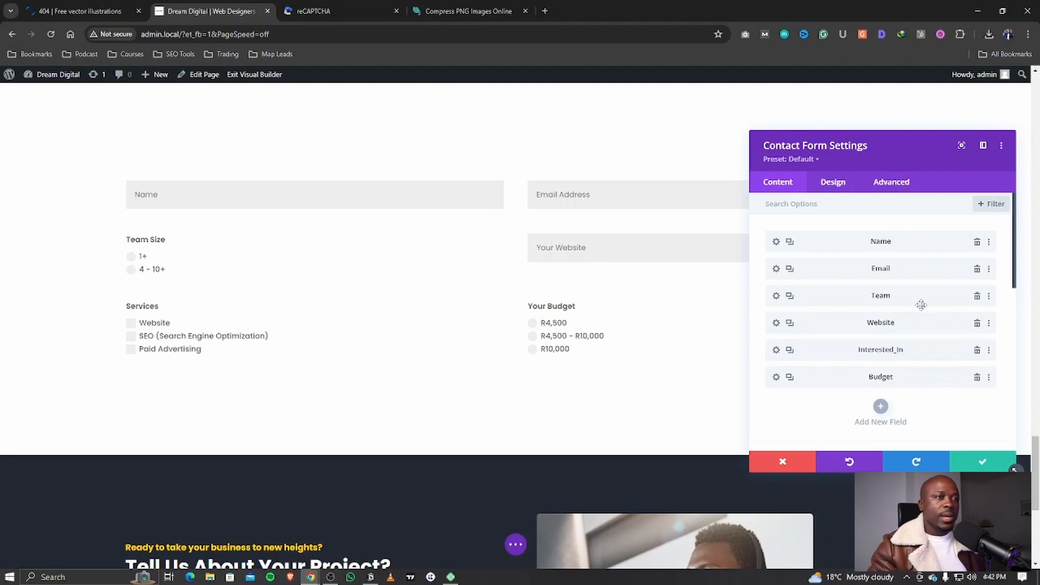
# Step: Add a new field with ID 'Details' and title 'Additional Details'
pyautogui.click(880, 407)
pyautogui.click(803, 302)
pyautogui.write('a')
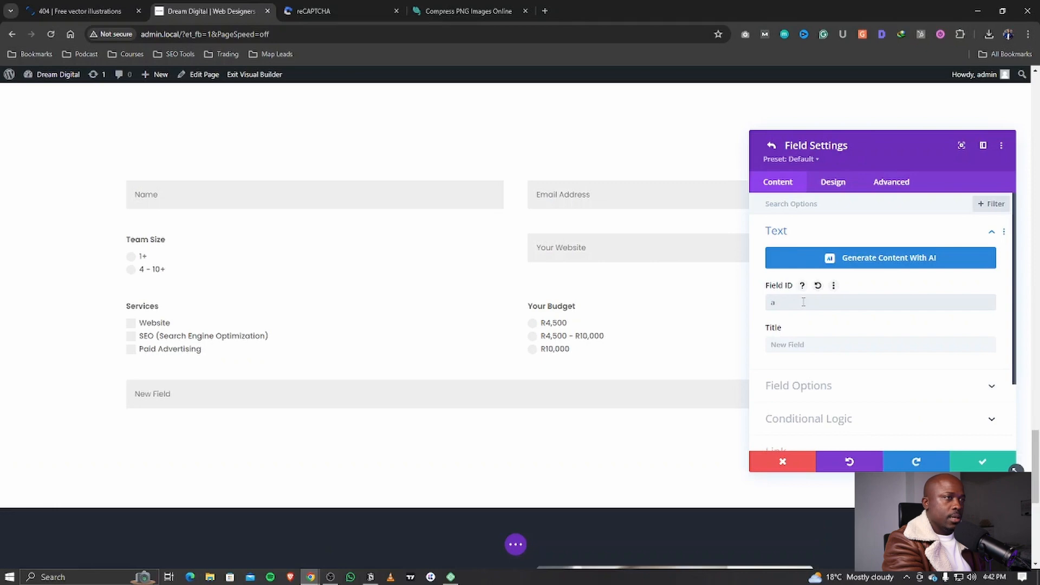
pyautogui.press('BackSpace')
pyautogui.write('dE')
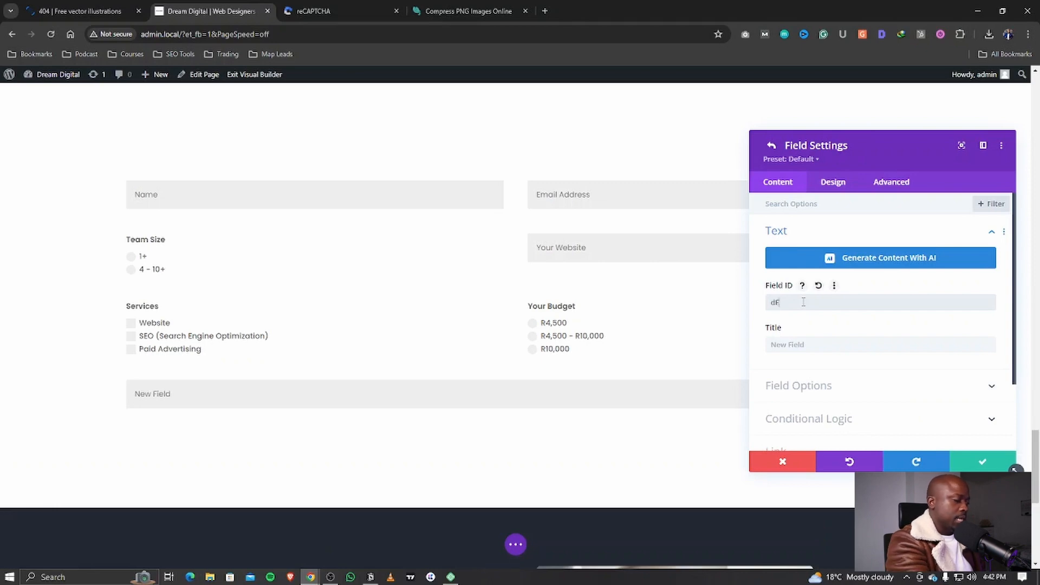
pyautogui.write('TAILS')
pyautogui.hotkey('ctrl', 'a')
pyautogui.write('D')
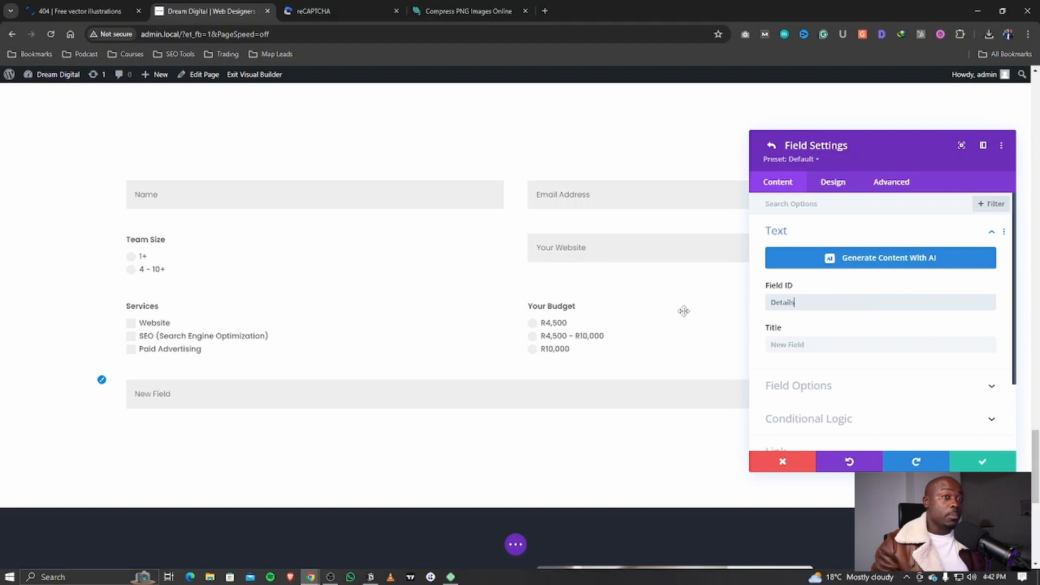
pyautogui.click(799, 344)
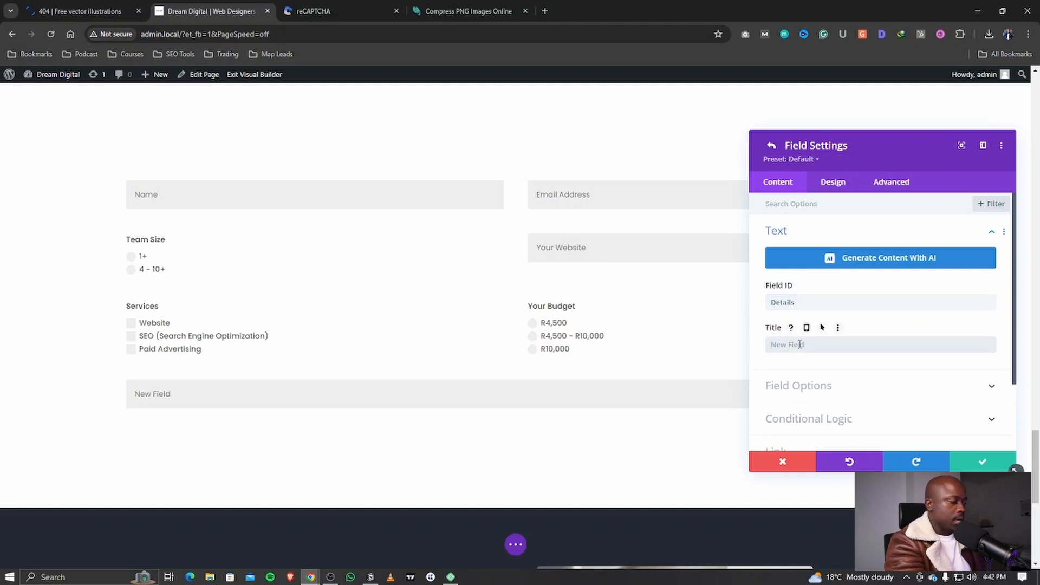
pyautogui.write('Additional Details')
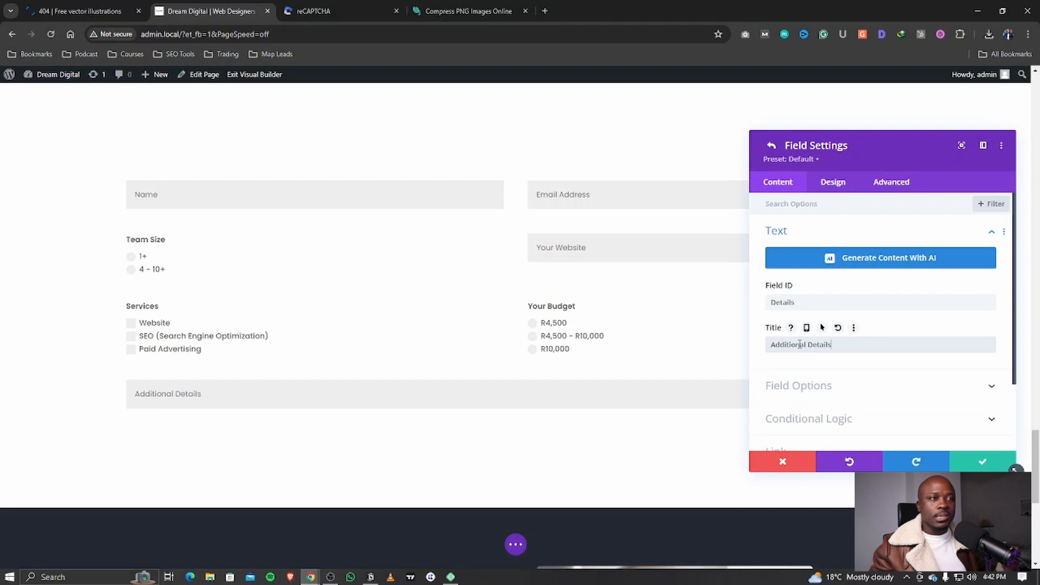
# Step: Set the Additional Details field type to Textarea
pyautogui.click(815, 388)
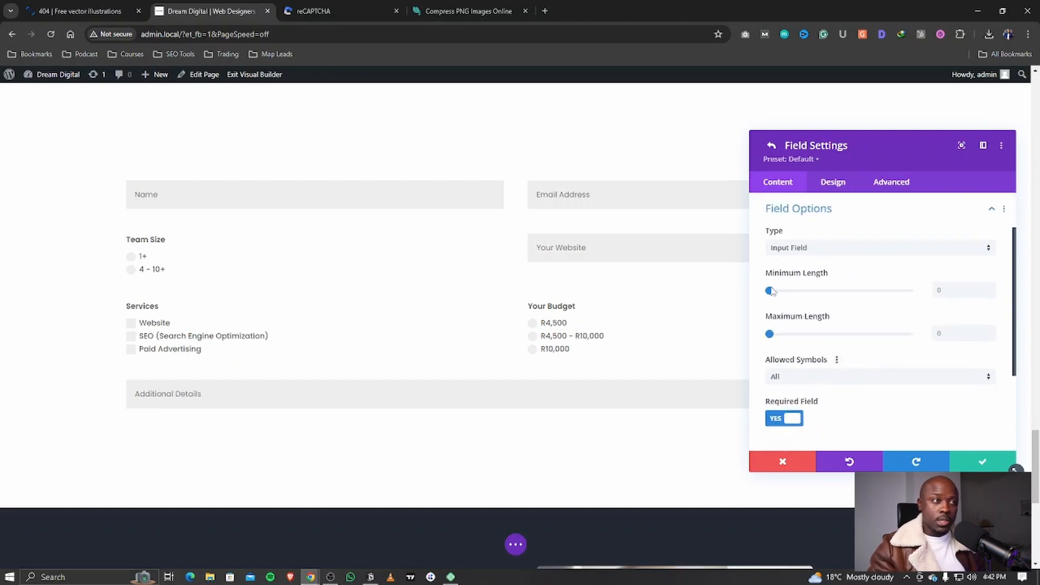
pyautogui.click(802, 248)
pyautogui.click(806, 295)
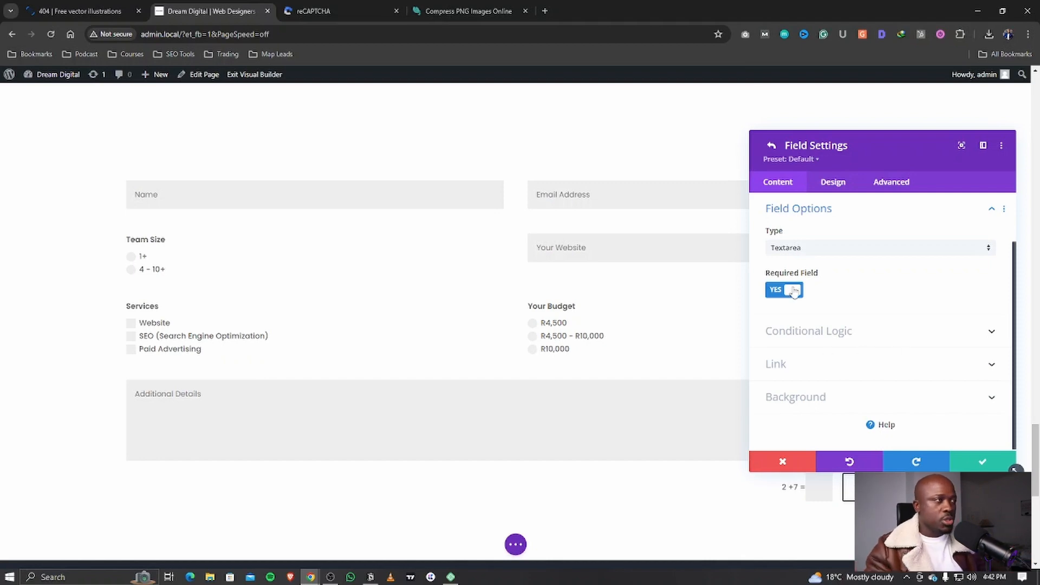
pyautogui.click(516, 545)
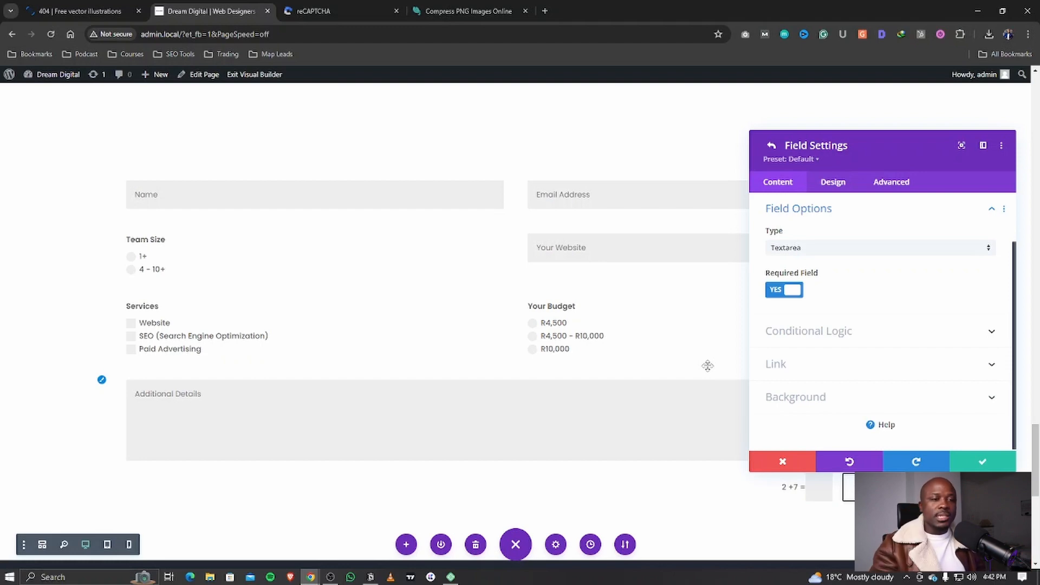
# Step: Enter the recipient e-mail address in the contact form's Email settings
pyautogui.click(772, 144)
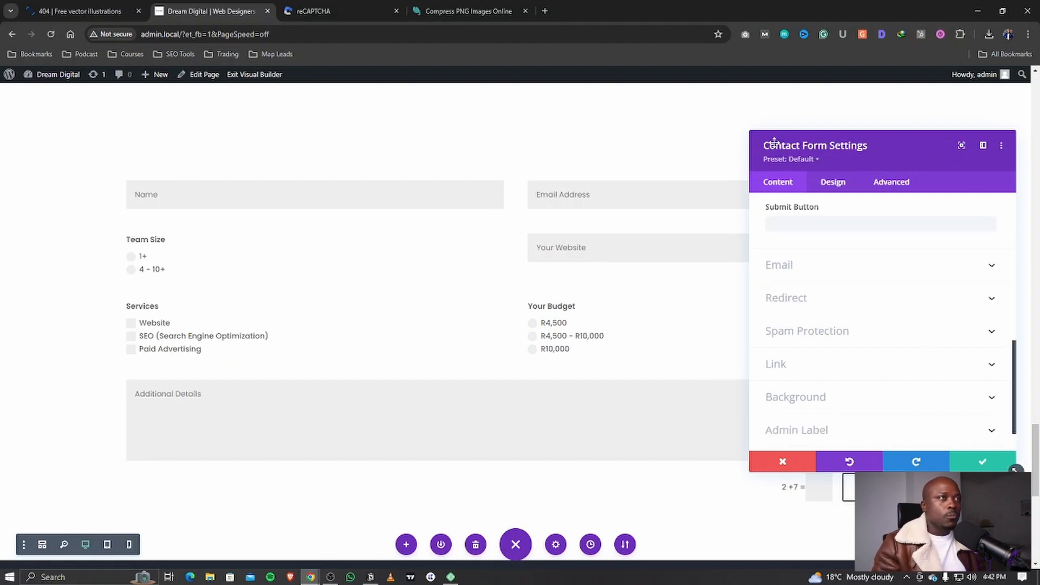
pyautogui.click(799, 274)
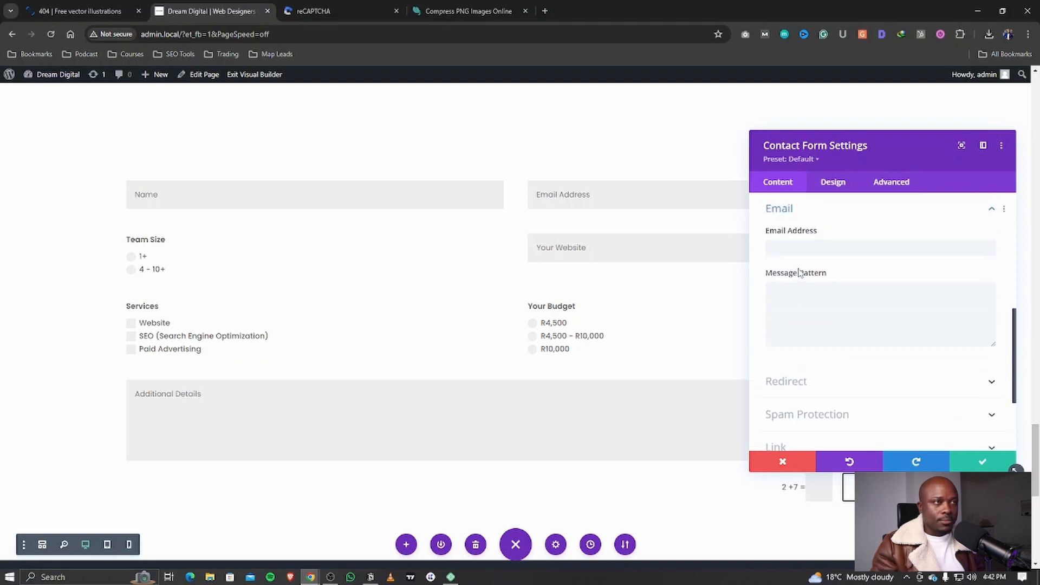
pyautogui.click(805, 248)
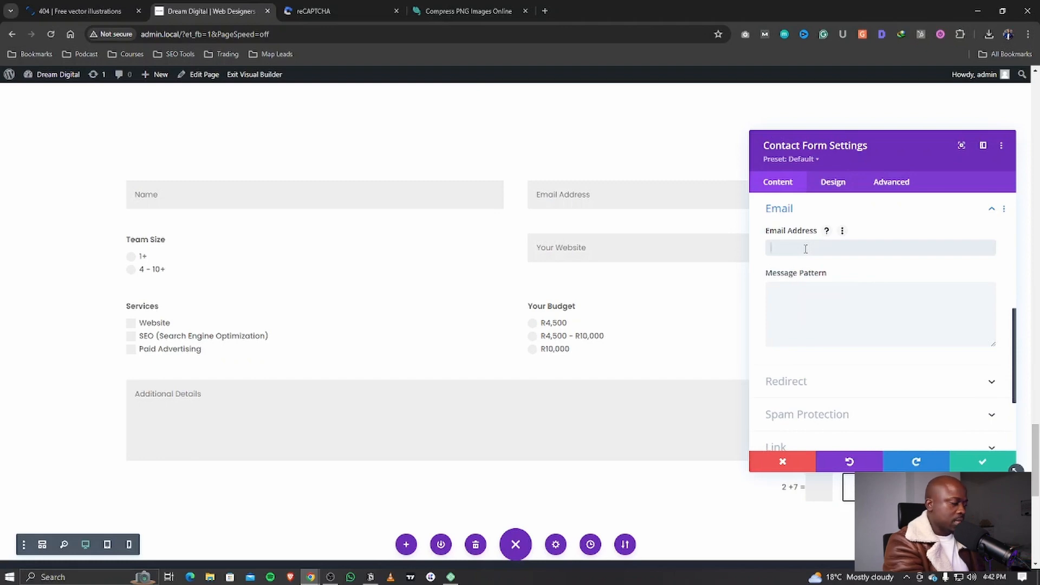
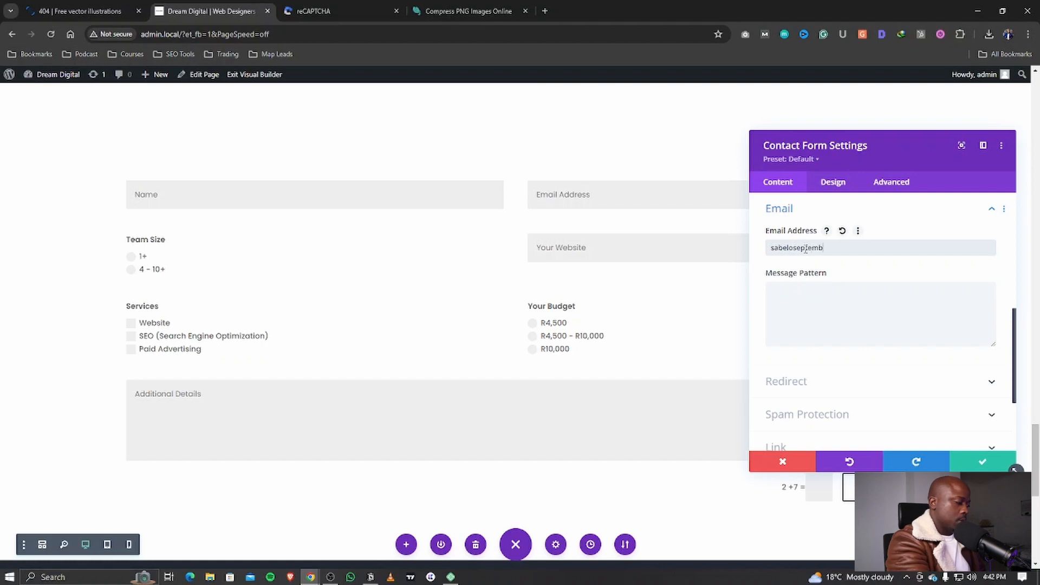
pyautogui.click(789, 301)
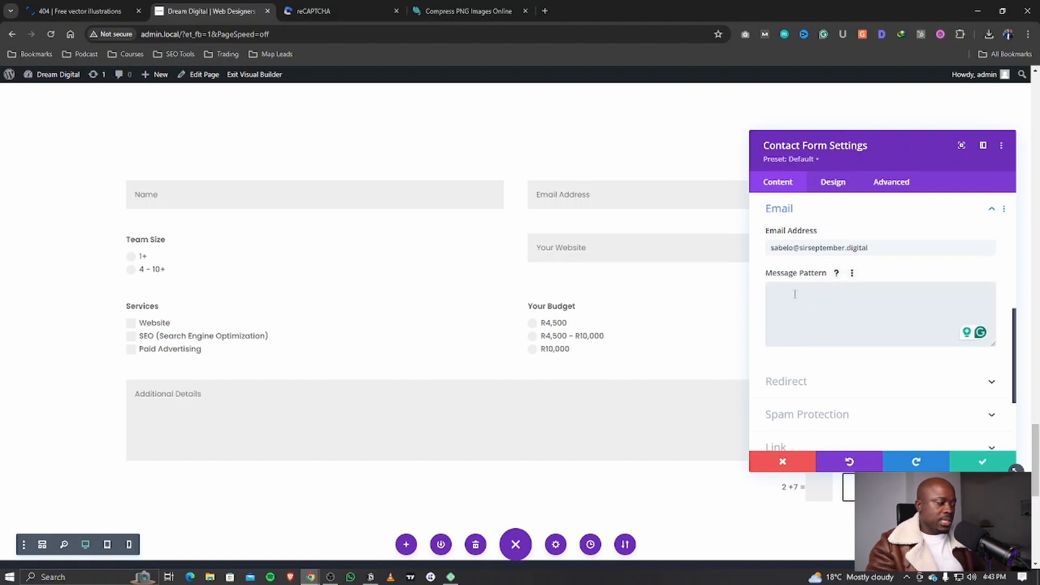
# Step: Type the message pattern lines 'Name: %%Name%%', 'Email: %%Email%%' and 'Team Size: %%Team'
pyautogui.write('Name')
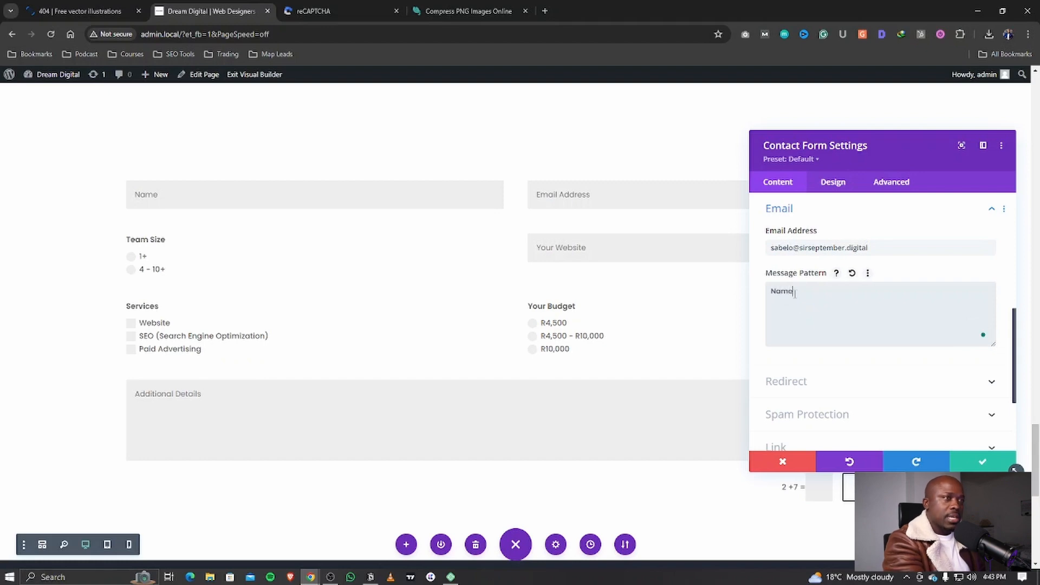
pyautogui.write(':')
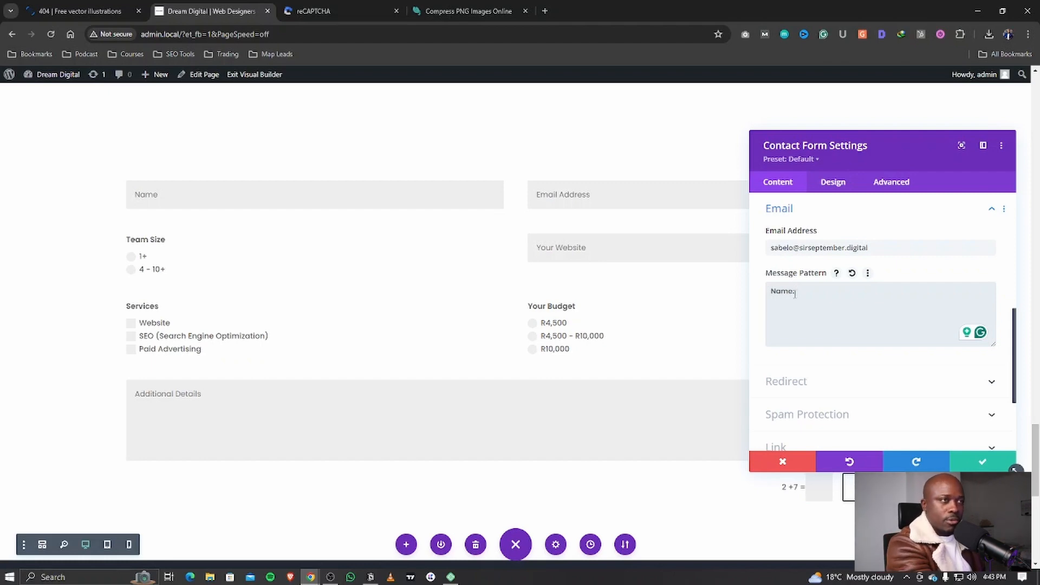
pyautogui.write('%%')
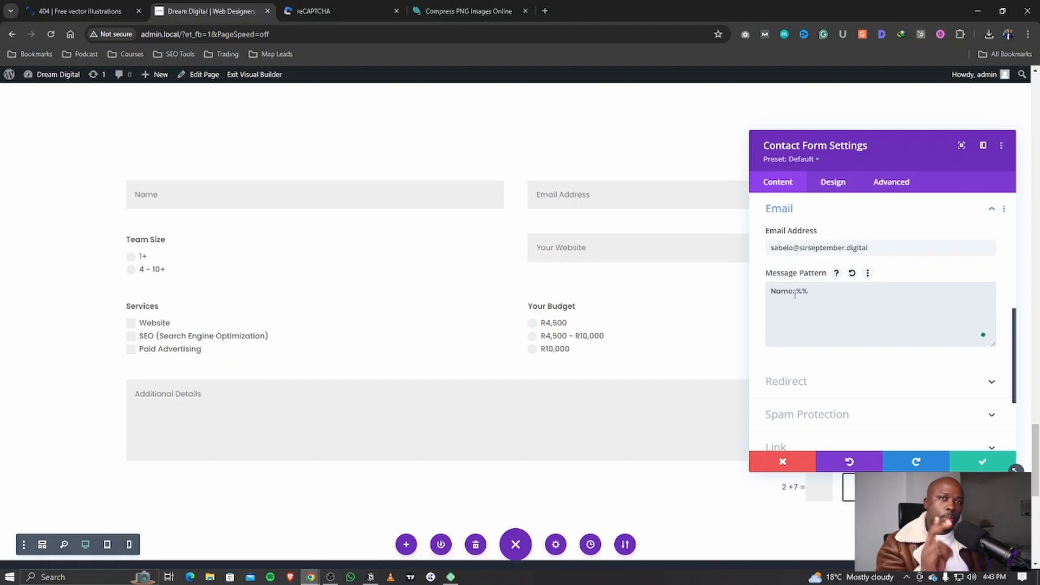
pyautogui.write('Name')
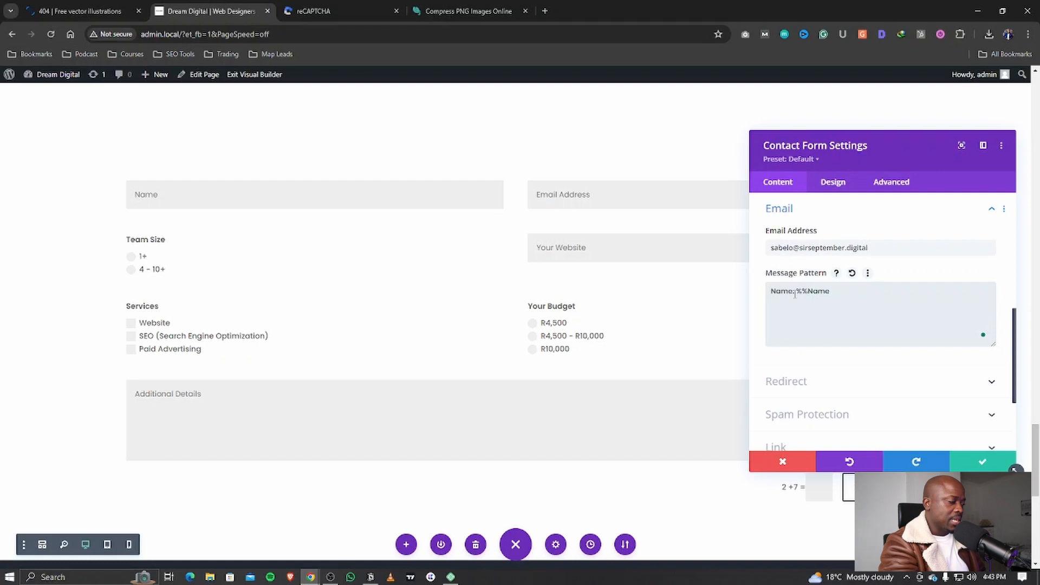
pyautogui.write('%% ')
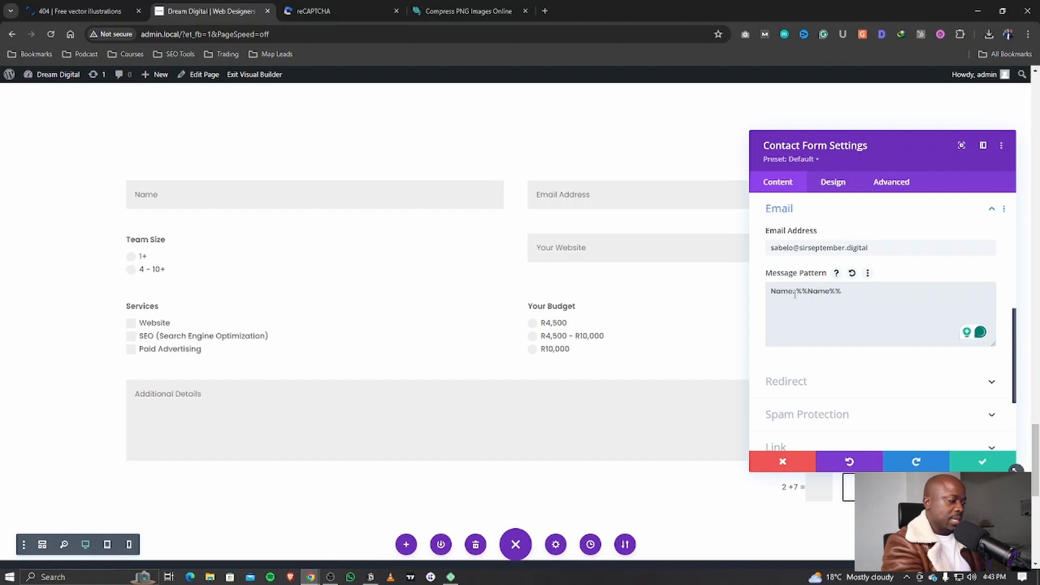
pyautogui.write('Email')
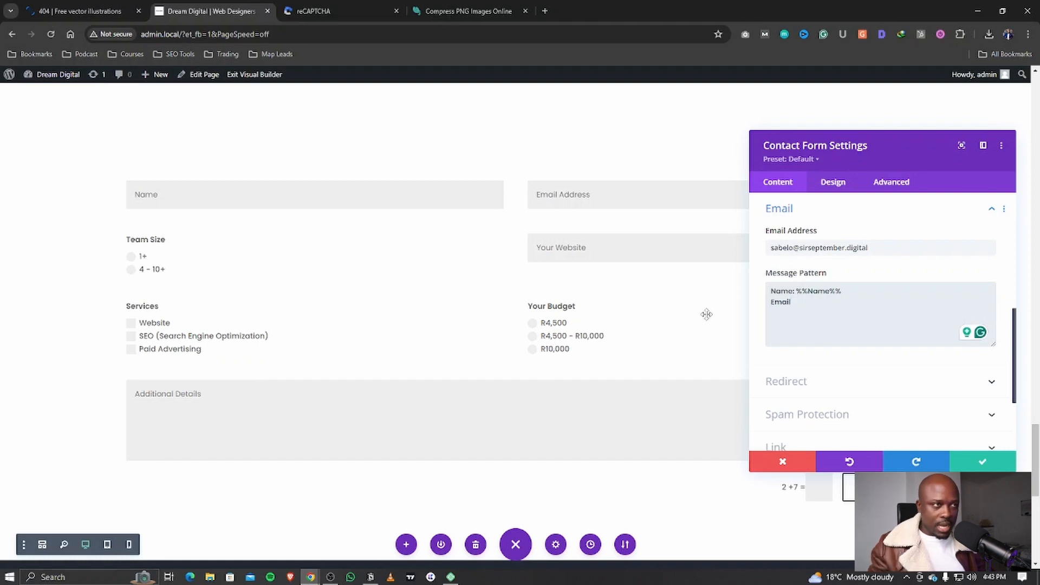
pyautogui.write(':')
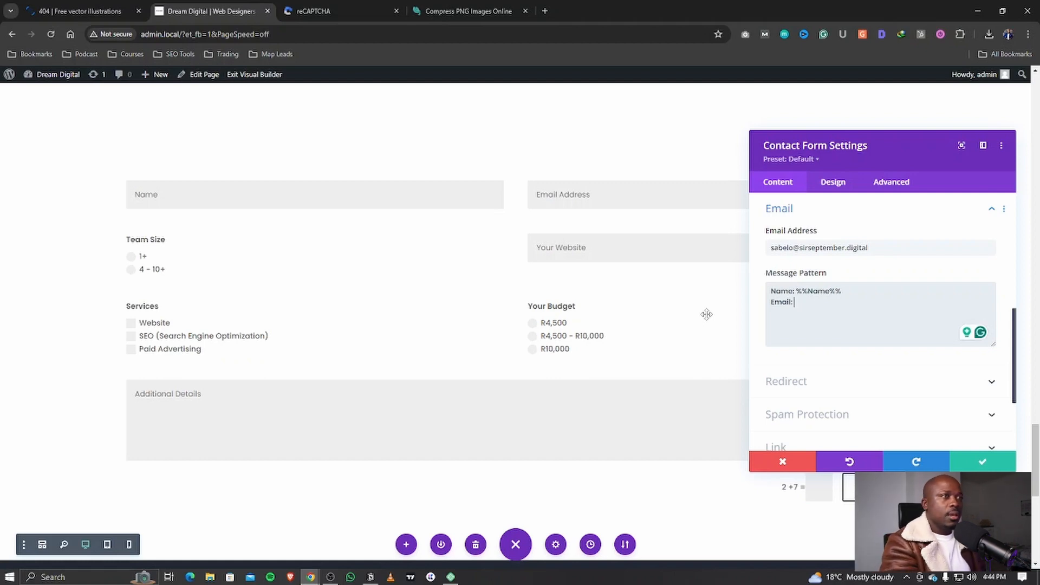
pyautogui.write('Ema')
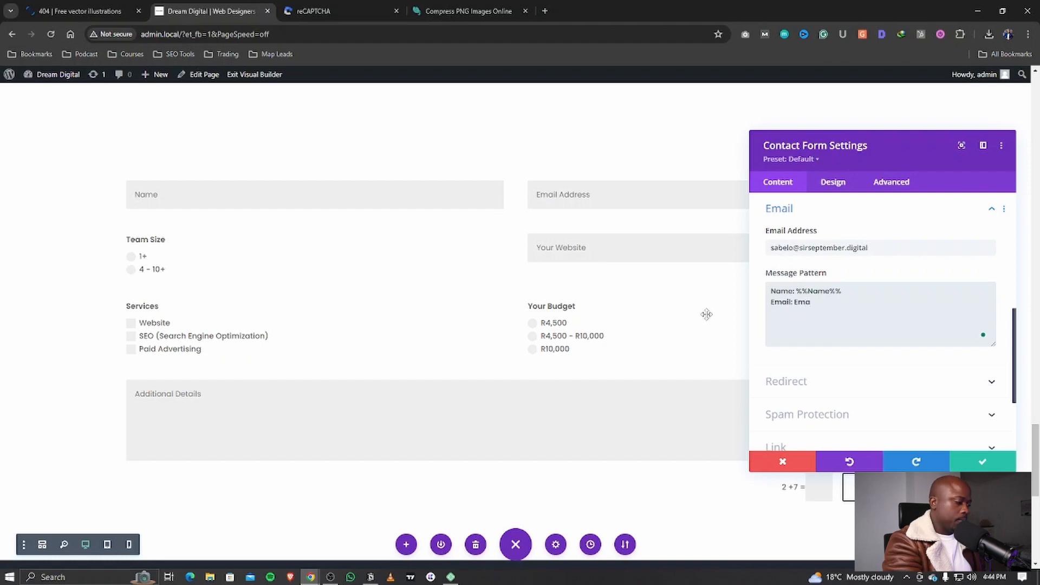
pyautogui.press('BackSpace')
pyautogui.press('BackSpace')
pyautogui.press('BackSpace')
pyautogui.write('%')
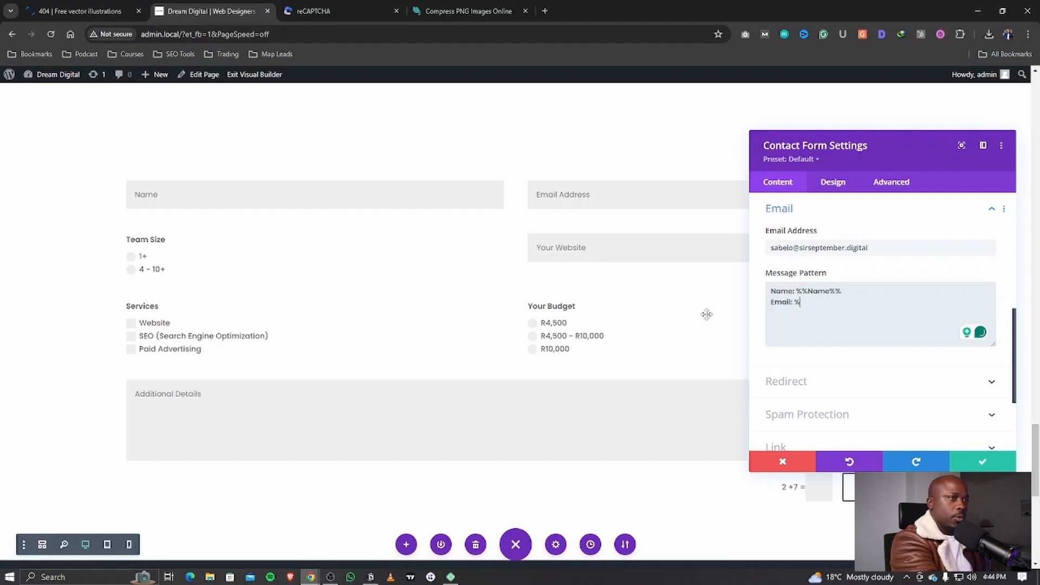
pyautogui.write('%Email')
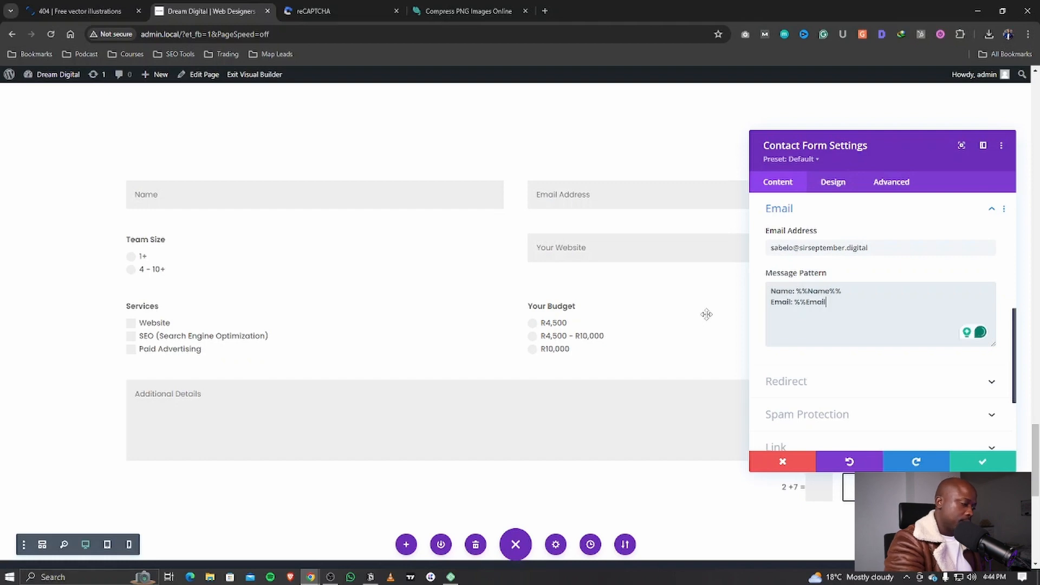
pyautogui.write('%%')
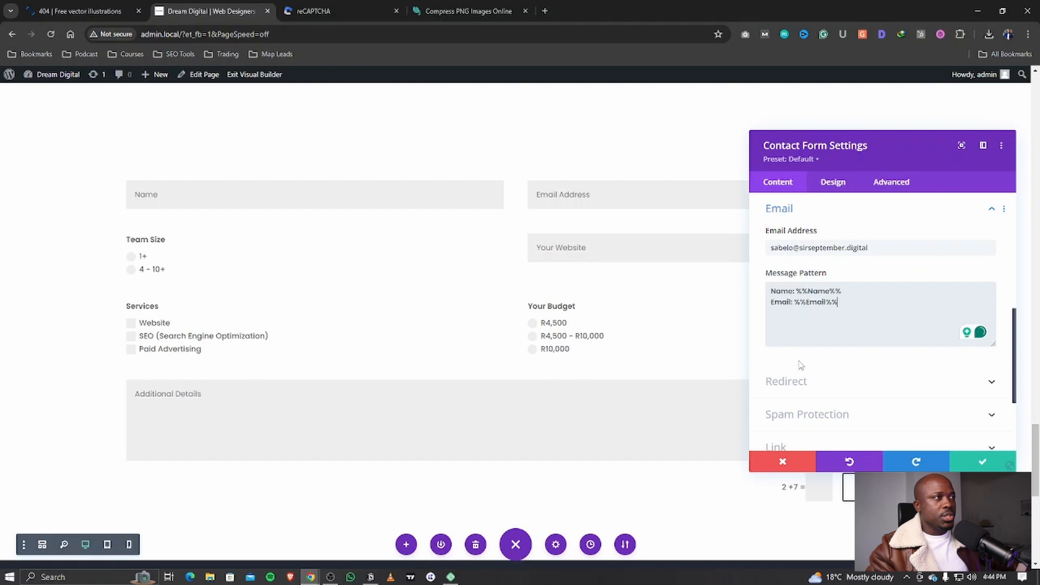
pyautogui.press('Return')
pyautogui.write('Te')
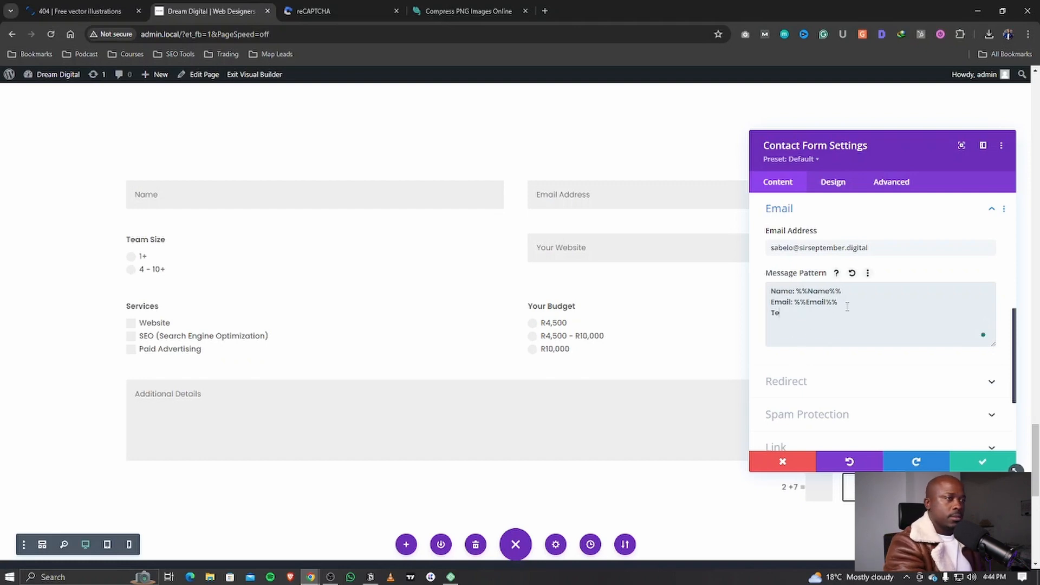
pyautogui.write('am Size:')
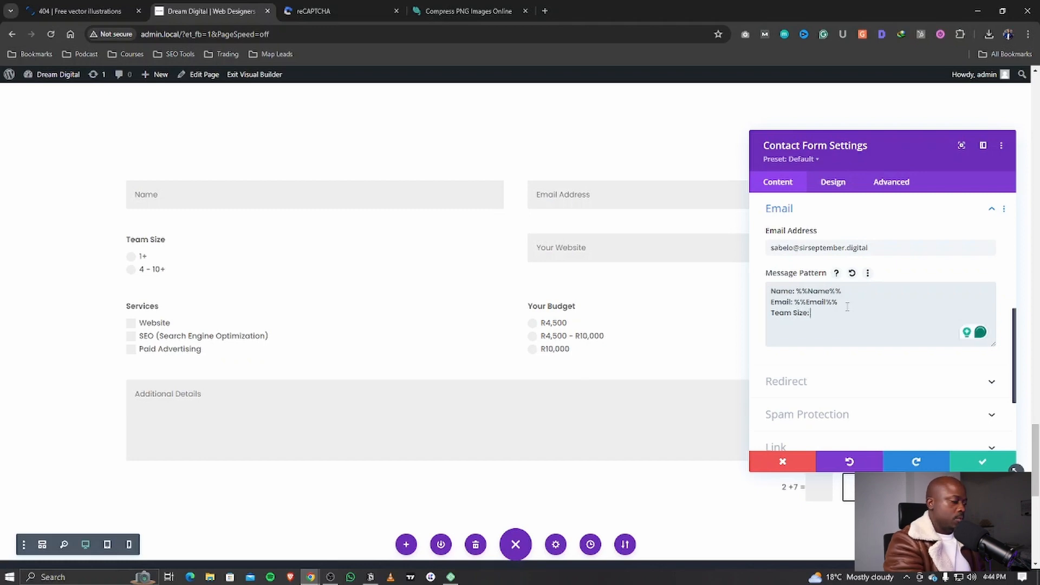
pyautogui.write(' %%')
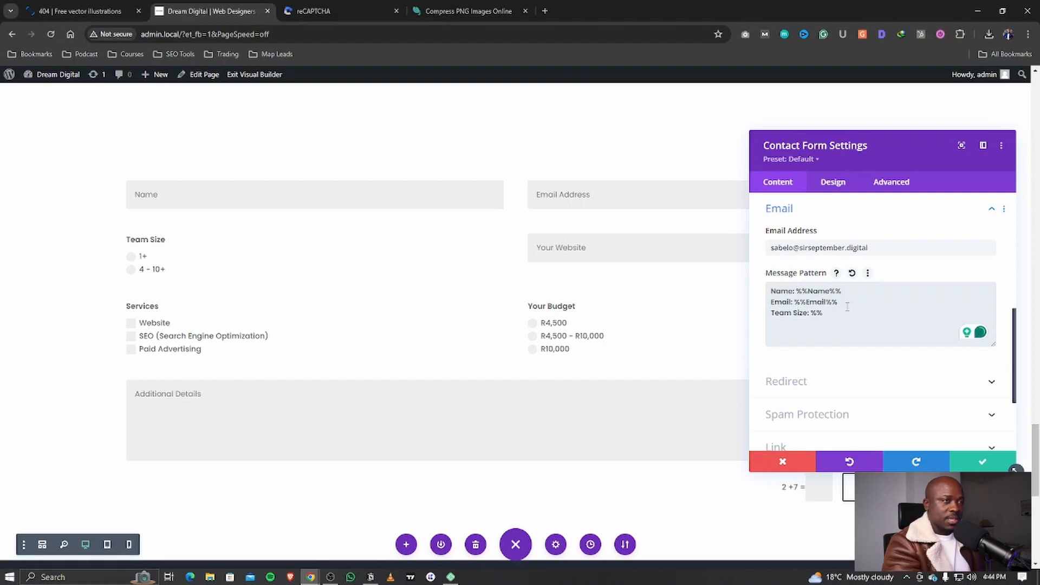
pyautogui.write('Team')
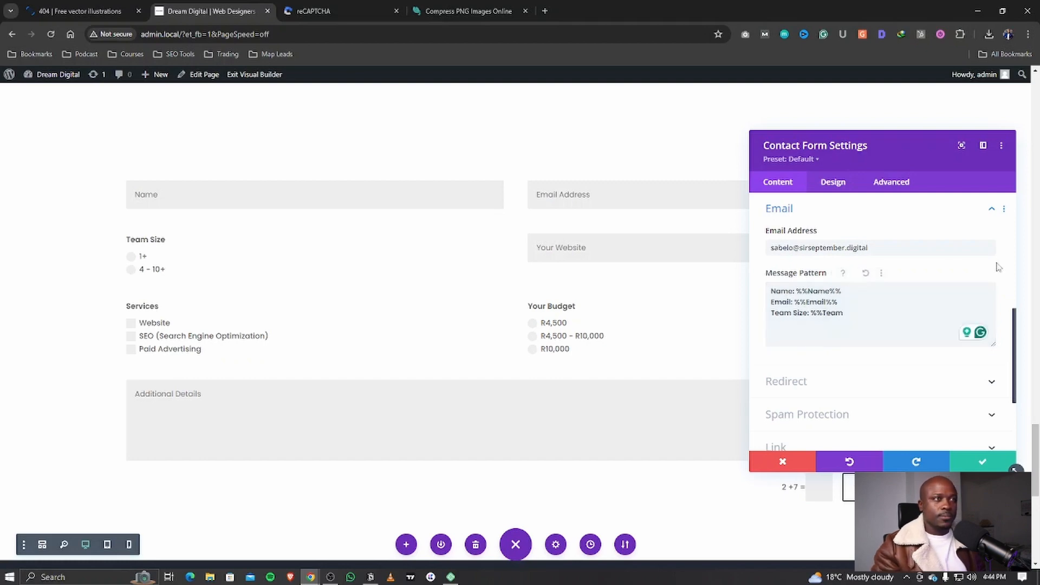
# Step: Check the Team field's ID in its settings, then return to the contact form settings
pyautogui.scroll(4, 812, 233)
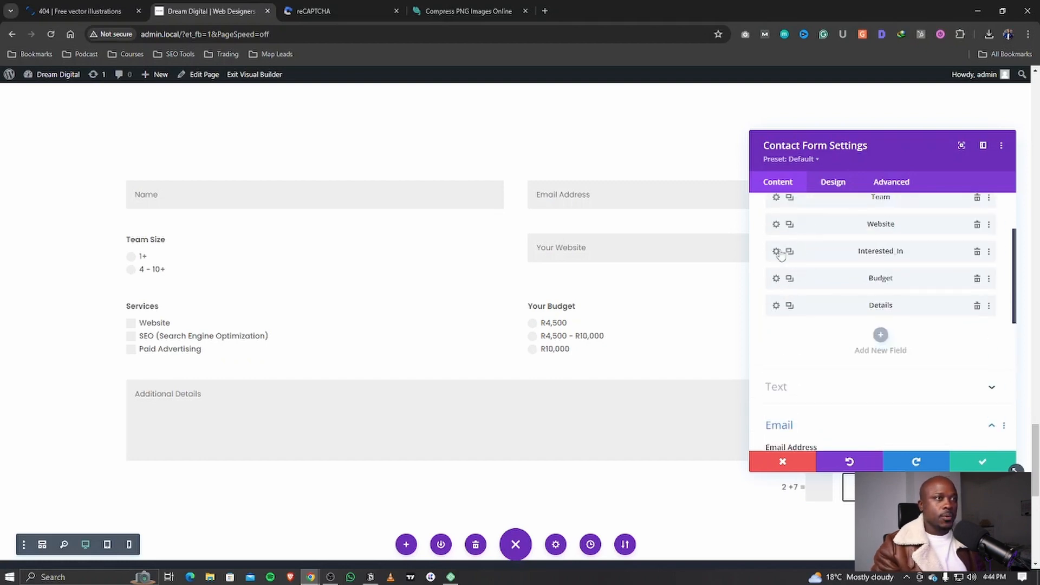
pyautogui.click(776, 198)
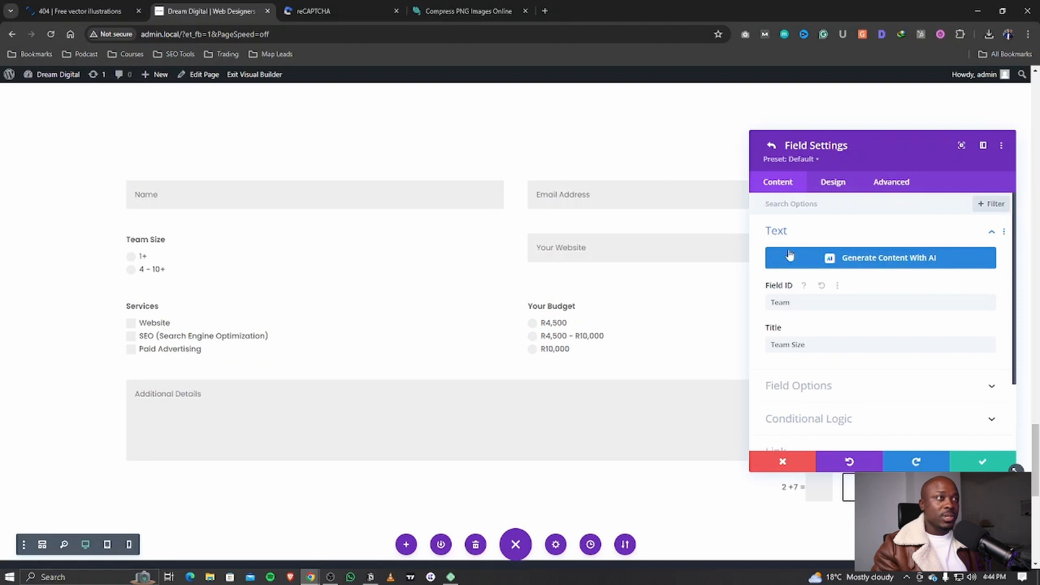
pyautogui.click(771, 145)
# Step: Complete the Team line with %%Team%% and add 'Lead Website: %%Website%%' and 'Service Interested In' lines
pyautogui.scroll(-6, 843, 371)
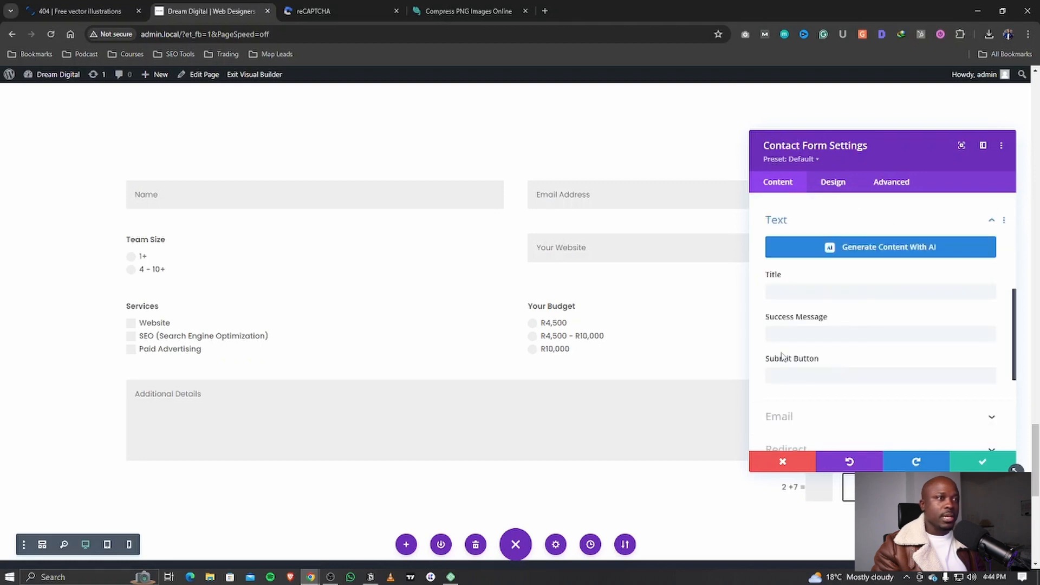
pyautogui.click(810, 309)
pyautogui.scroll(1, 836, 311)
pyautogui.click(858, 310)
pyautogui.write('%%')
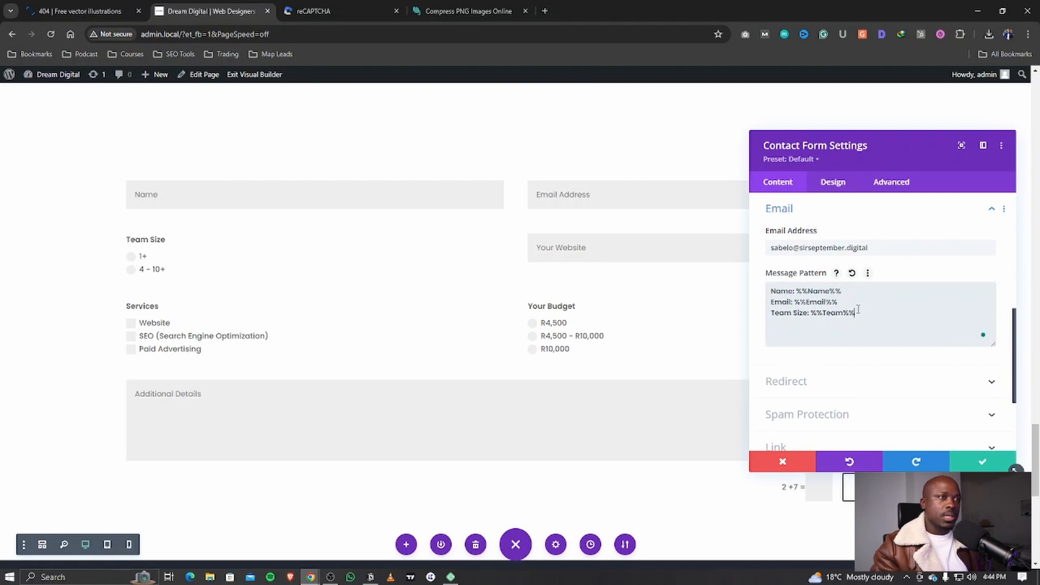
pyautogui.write(' Lead Website')
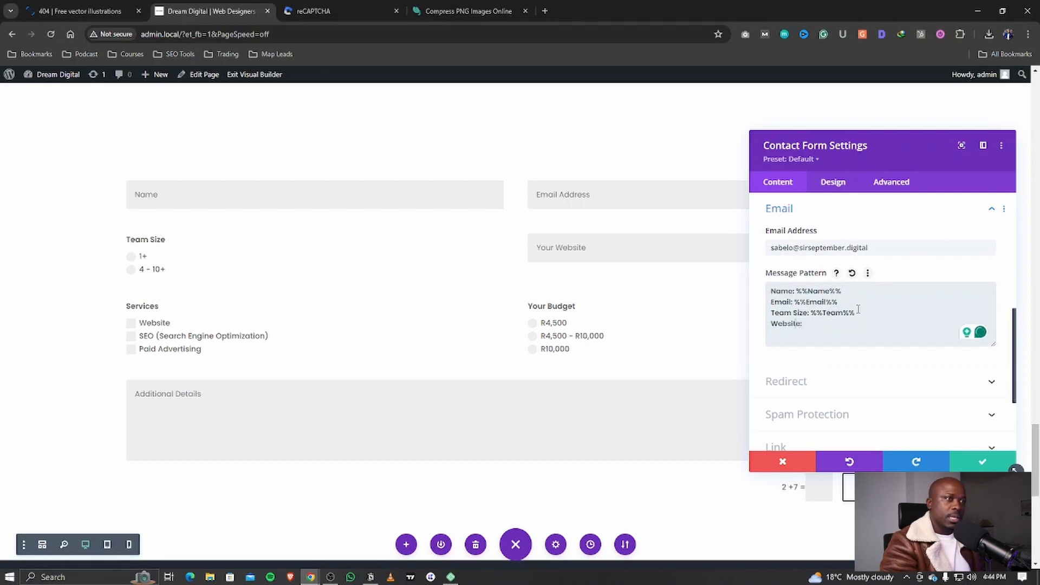
pyautogui.write(':')
pyautogui.press('Home')
pyautogui.write('Lead')
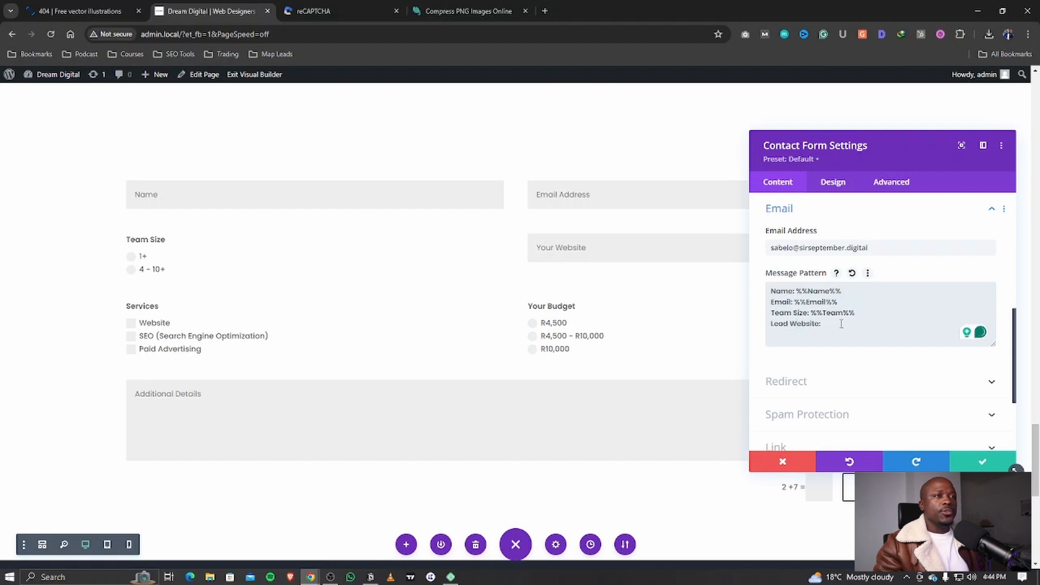
pyautogui.click(841, 324)
pyautogui.write('%%Website')
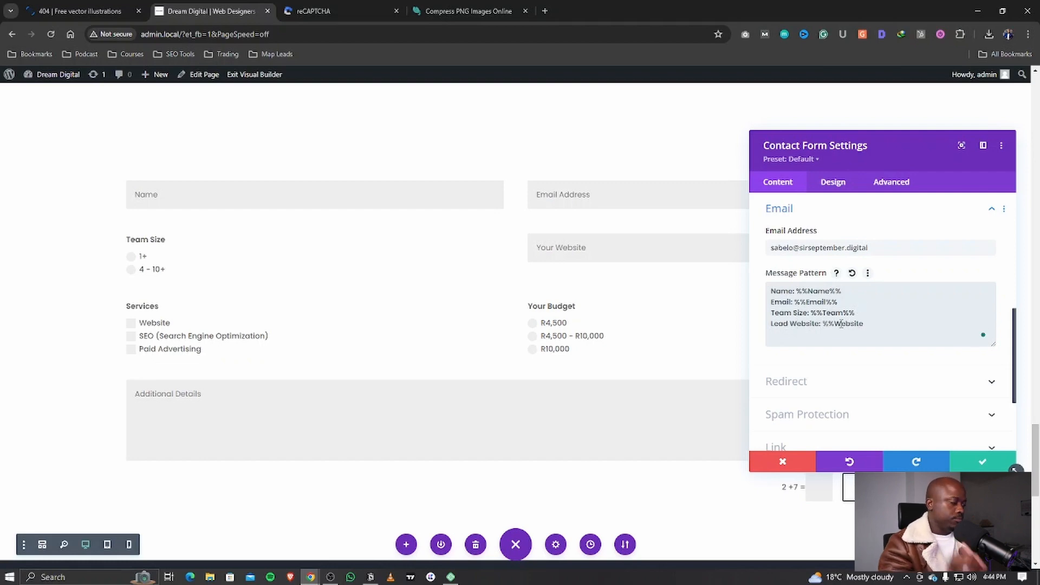
pyautogui.write('%% ')
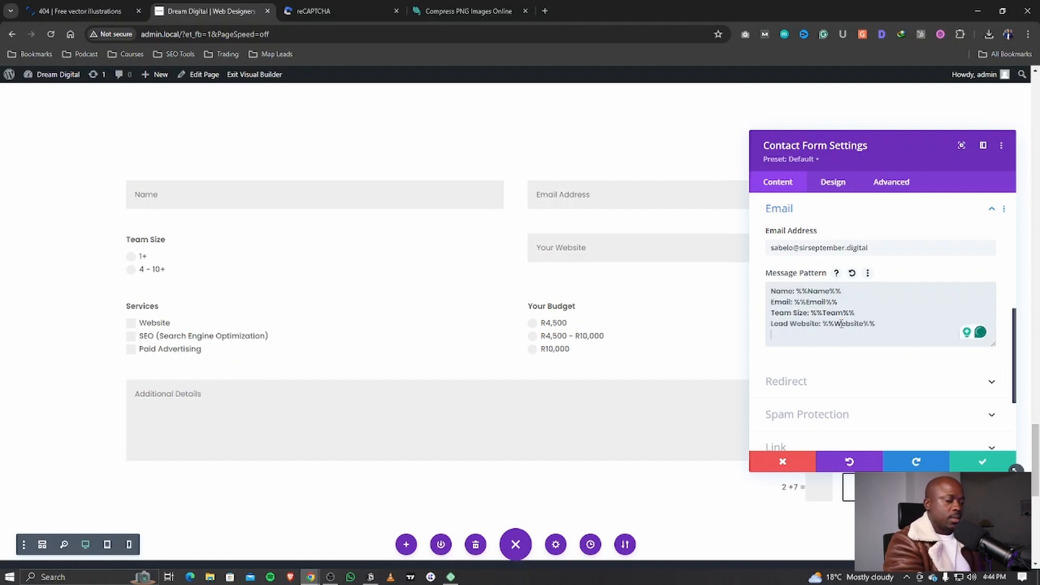
pyautogui.write('Service')
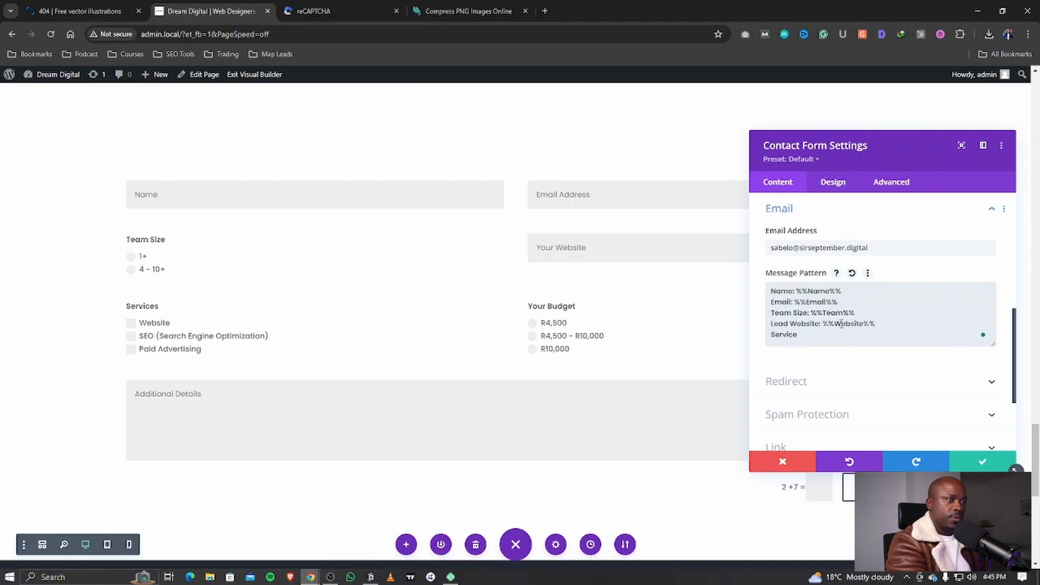
pyautogui.write(' Interested In:')
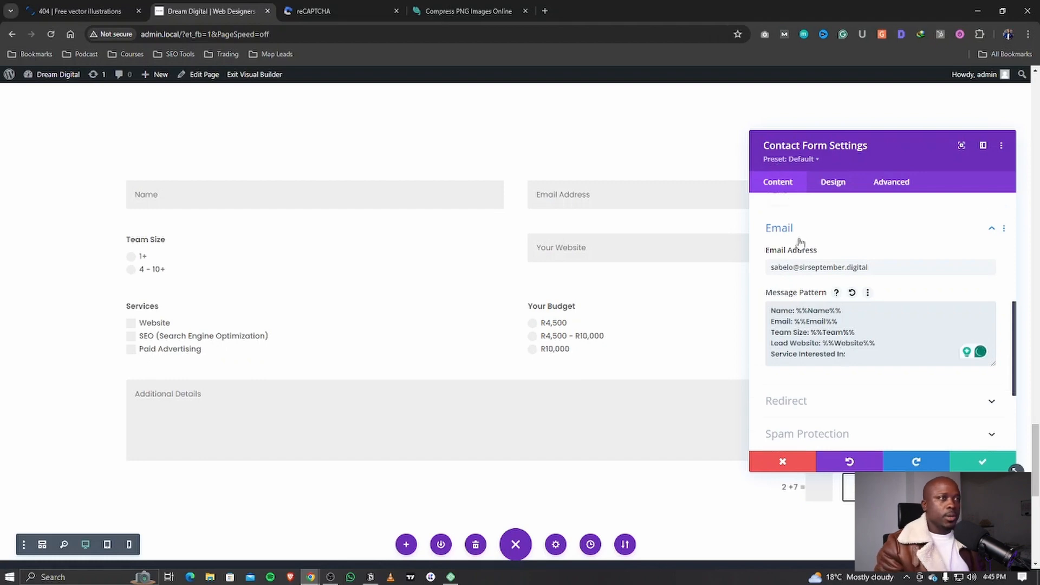
# Step: Look up the Services field's ID and finish the Service Interested In line with %%Interested_In%%
pyautogui.scroll(4, 785, 260)
pyautogui.click(776, 252)
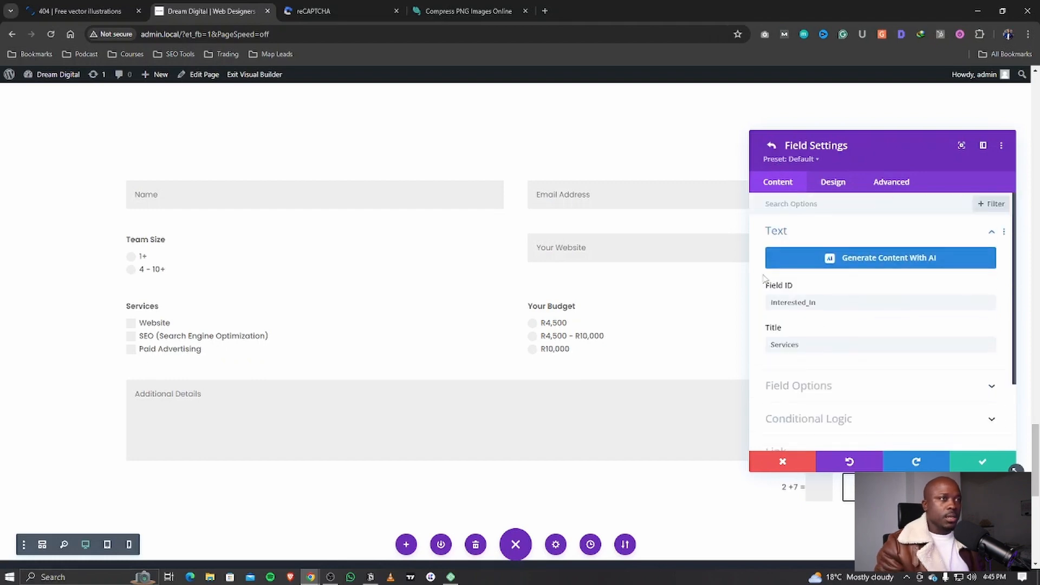
pyautogui.click(771, 145)
pyautogui.scroll(-10, 799, 368)
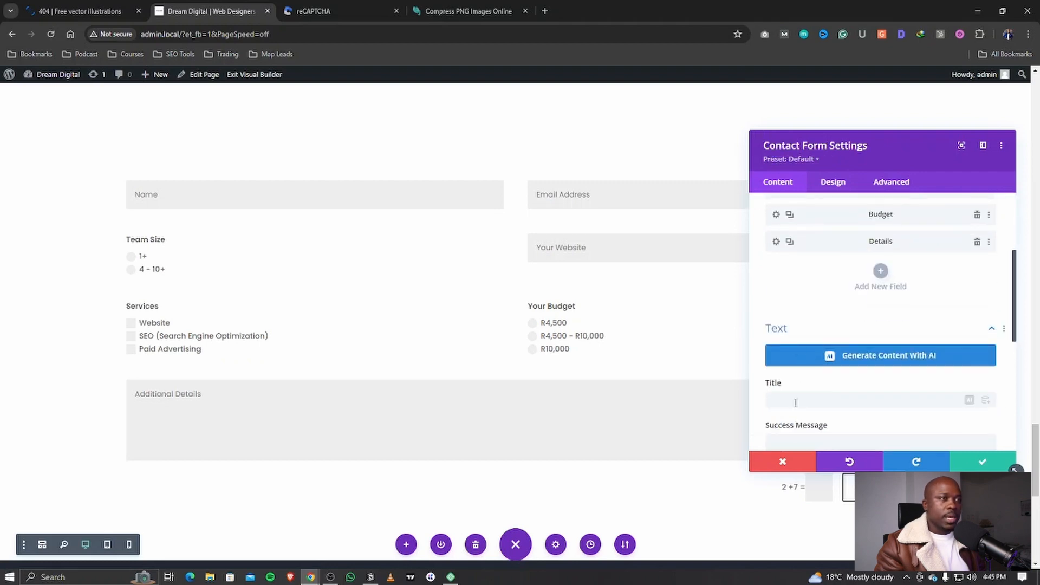
pyautogui.click(794, 262)
pyautogui.click(857, 334)
pyautogui.write('%%')
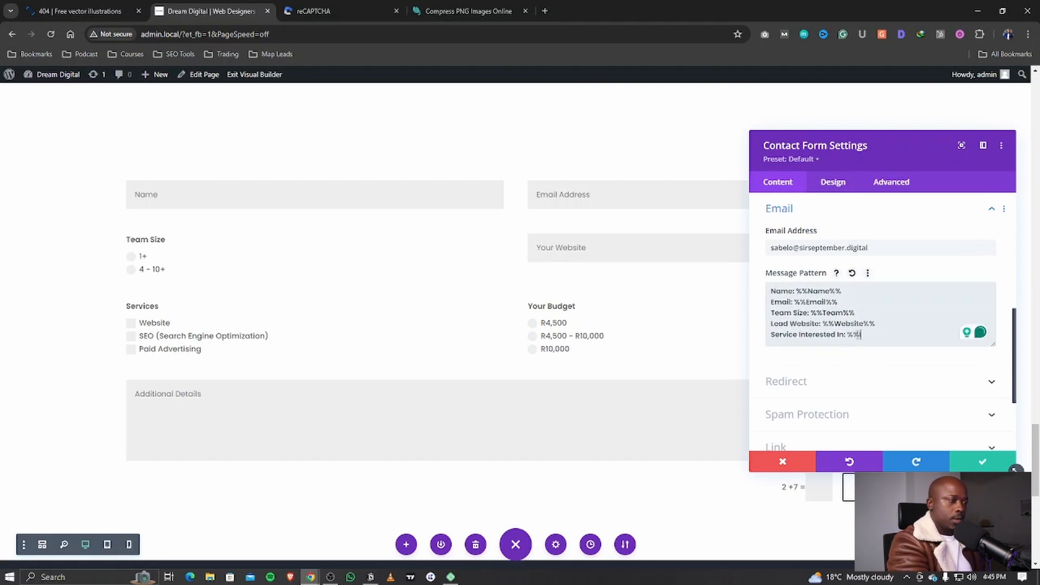
pyautogui.write('Interested')
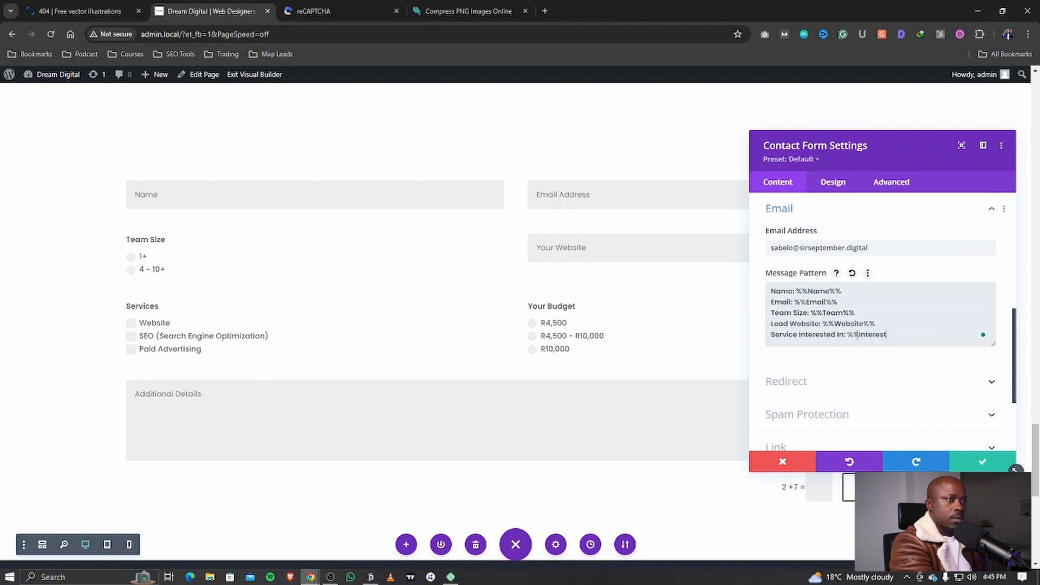
pyautogui.write('_In%%')
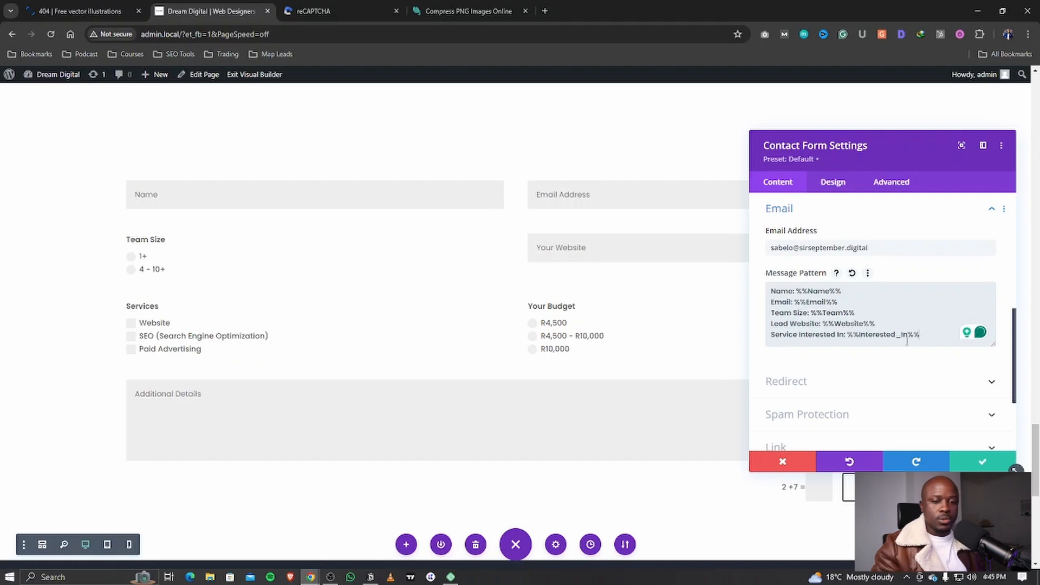
# Step: Copy the Name line into a new 'Budget: %%Budget%%' line, then begin a 'Message:' line below
pyautogui.moveTo(931, 332); pyautogui.dragTo(771, 332)
pyautogui.click(824, 302)
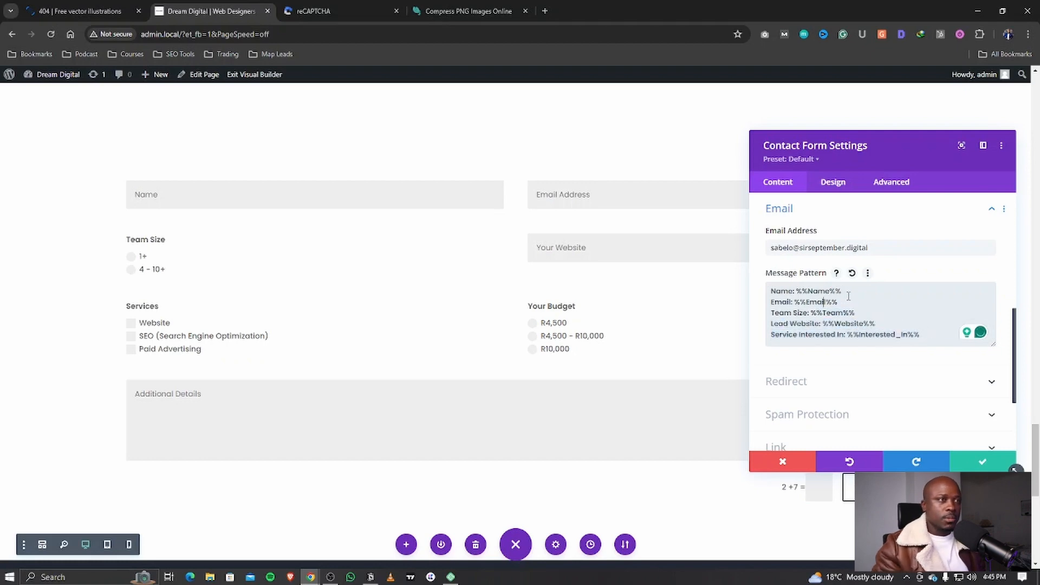
pyautogui.moveTo(846, 293); pyautogui.dragTo(779, 291)
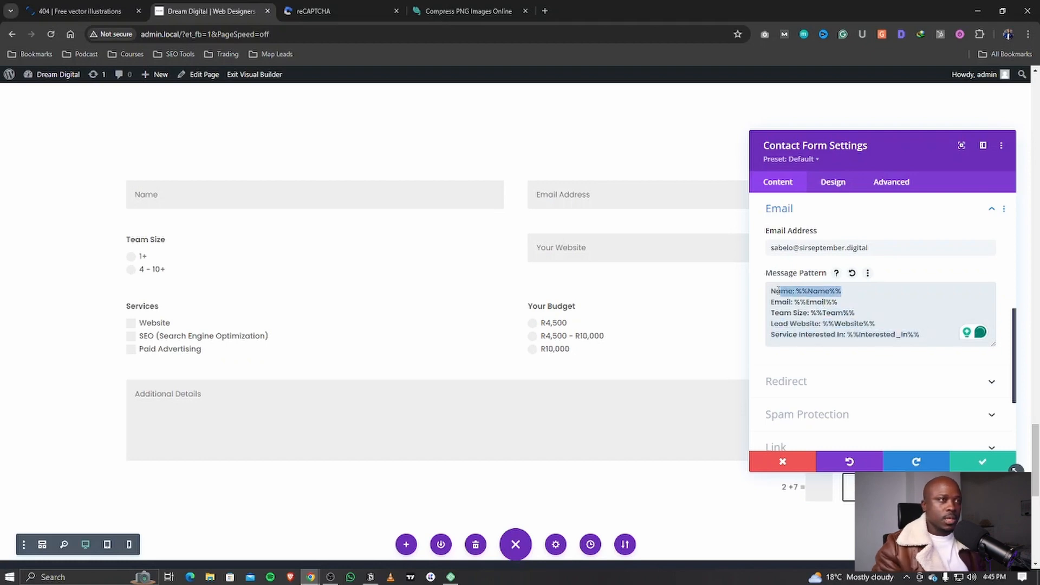
pyautogui.click(928, 331)
pyautogui.press('Return')
pyautogui.write('Name: %%Name%%')
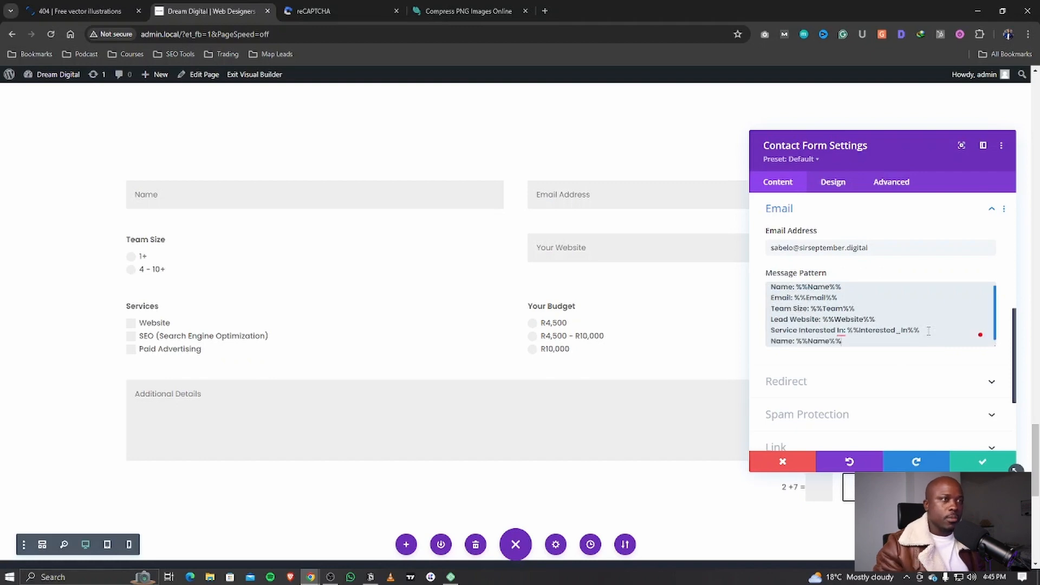
pyautogui.moveTo(794, 341); pyautogui.dragTo(764, 337)
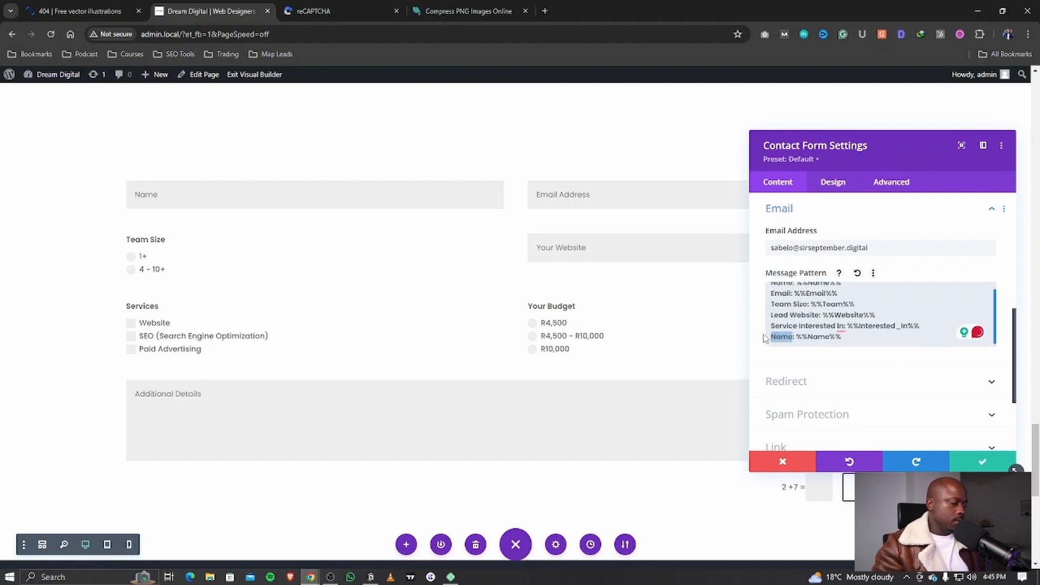
pyautogui.write('Budget')
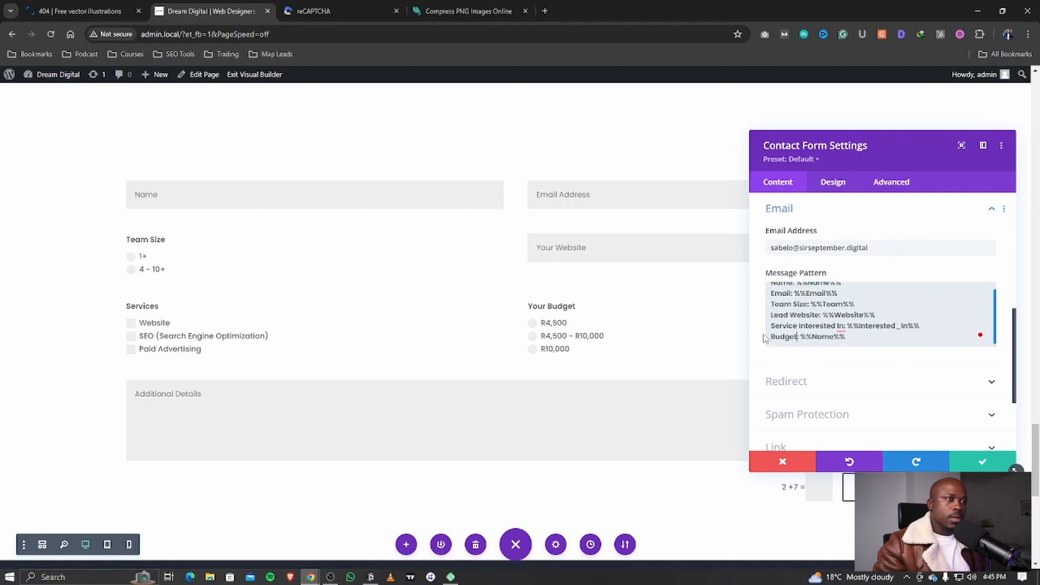
pyautogui.moveTo(812, 337); pyautogui.dragTo(835, 338)
pyautogui.write('Budget')
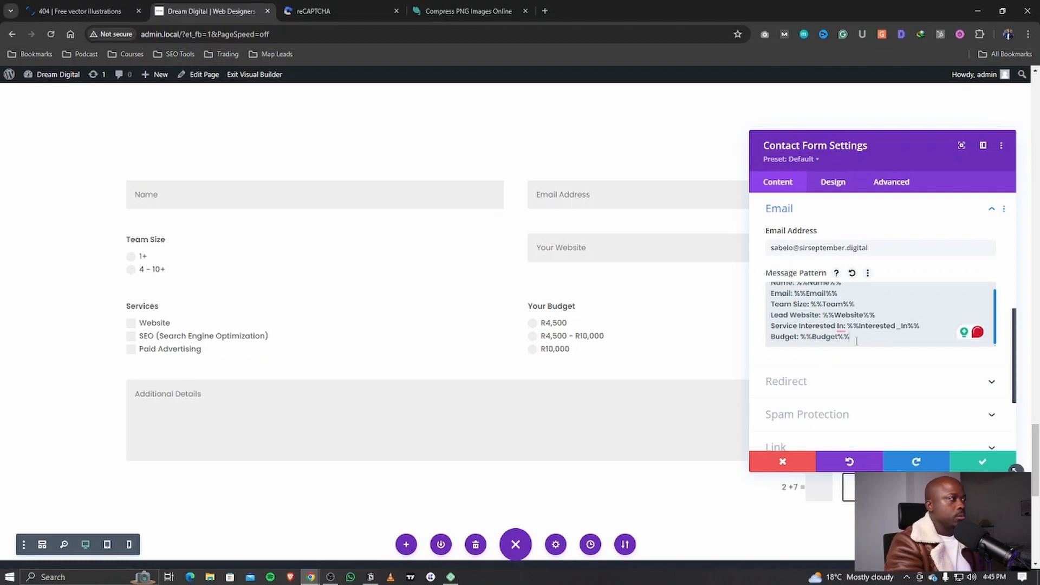
pyautogui.press('Return')
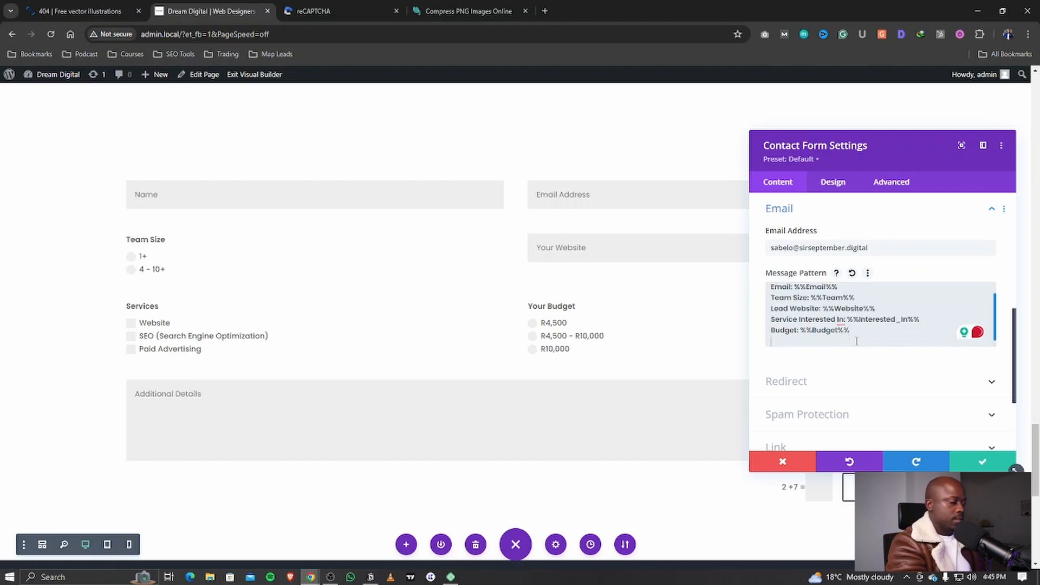
pyautogui.write('Message:')
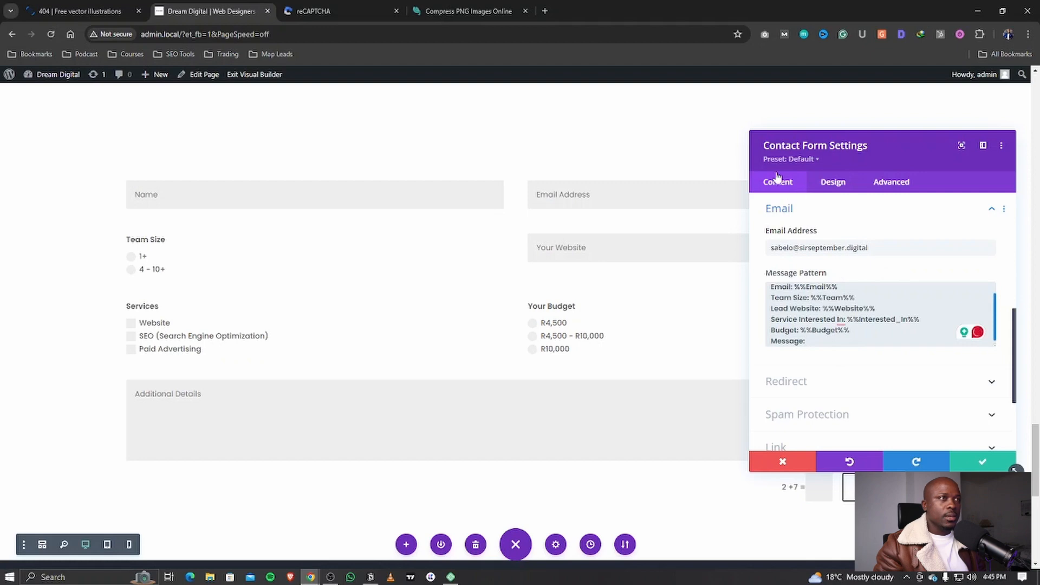
# Step: Check the Details field's ID and end the message pattern with 'Message: %%Details%%'
pyautogui.scroll(2, 790, 250)
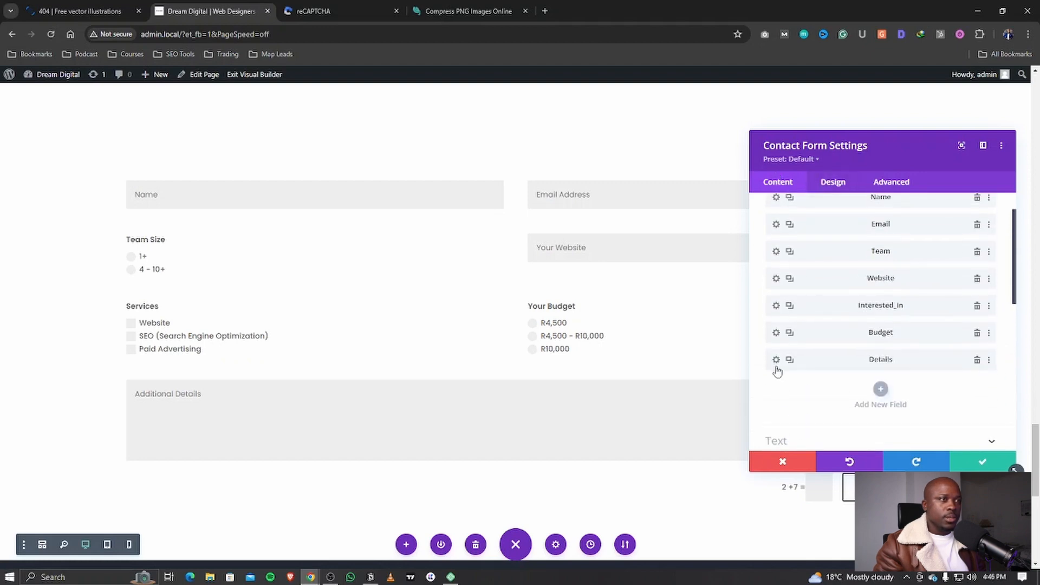
pyautogui.click(776, 358)
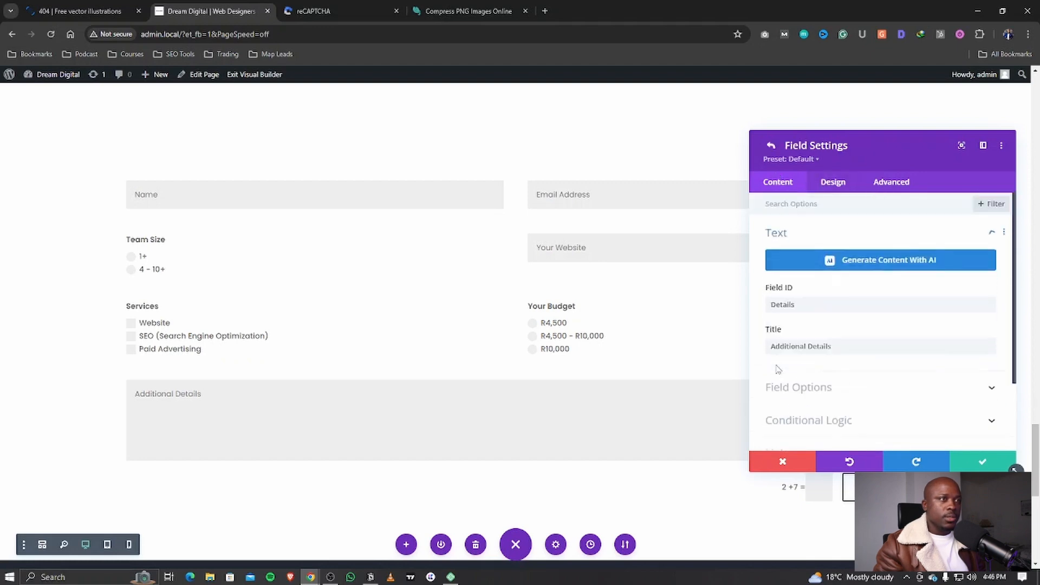
pyautogui.click(771, 145)
pyautogui.scroll(-10, 791, 325)
pyautogui.click(788, 317)
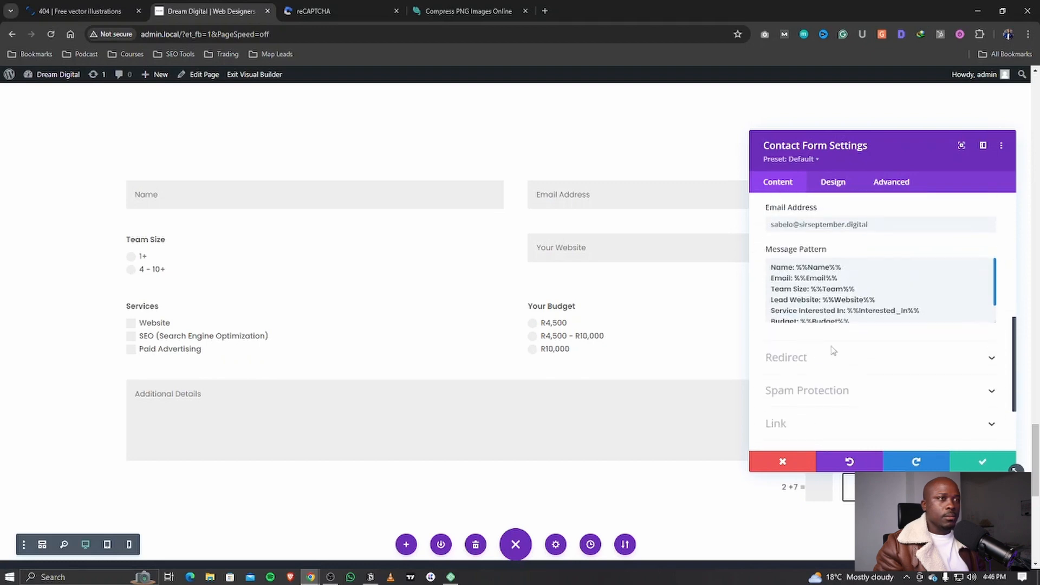
pyautogui.scroll(-2, 849, 325)
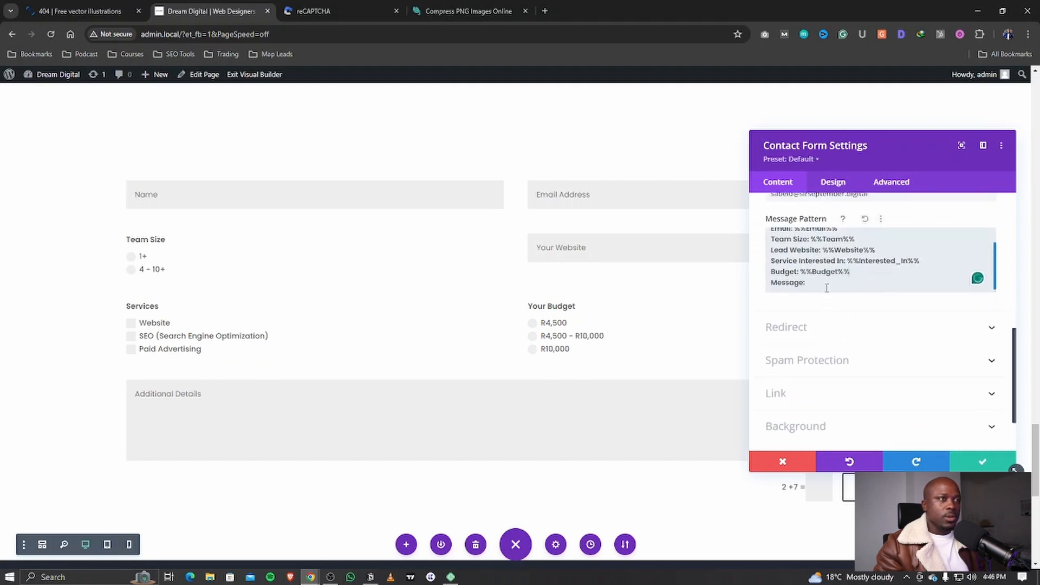
pyautogui.write('%')
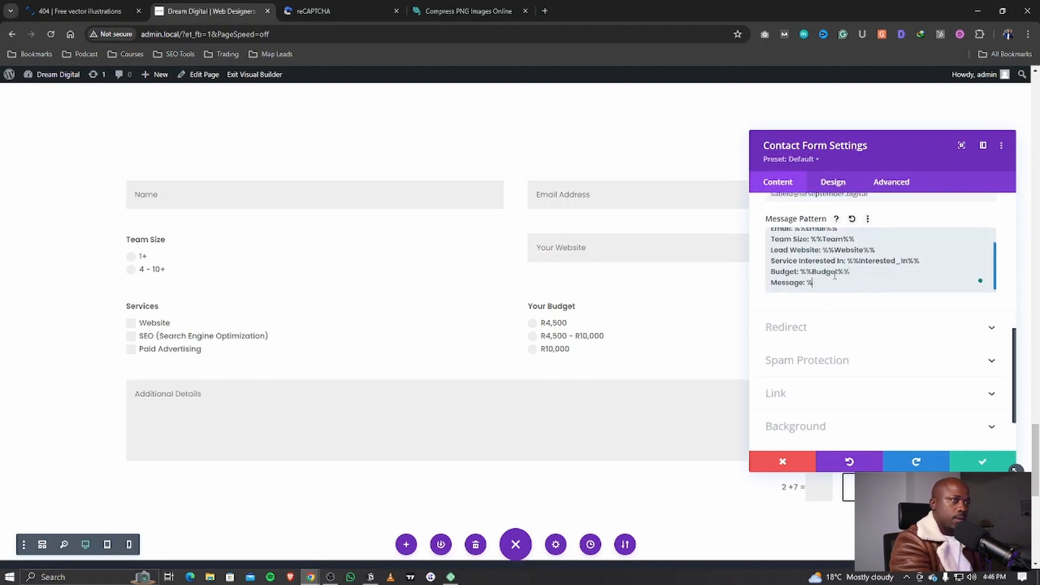
pyautogui.write('dETAILS')
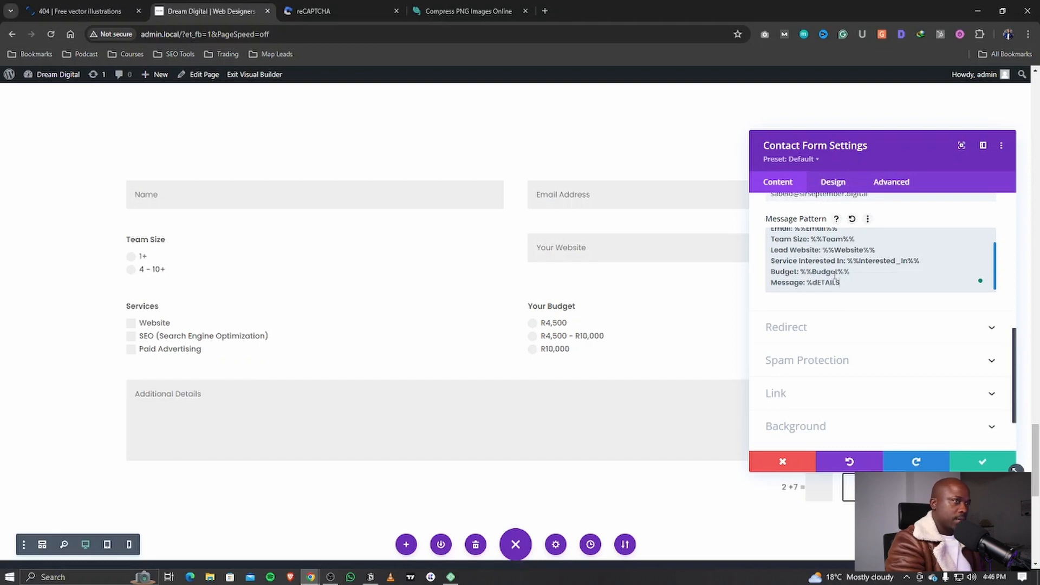
pyautogui.press('BackSpace')
pyautogui.press('BackSpace')
pyautogui.press('BackSpace')
pyautogui.press('BackSpace')
pyautogui.press('BackSpace')
pyautogui.write('D')
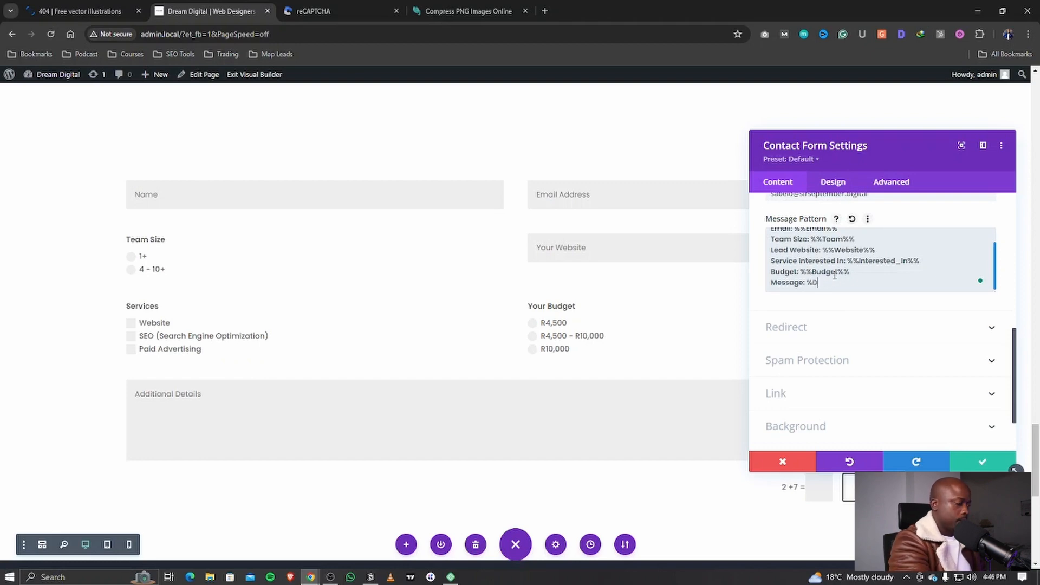
pyautogui.write('etails')
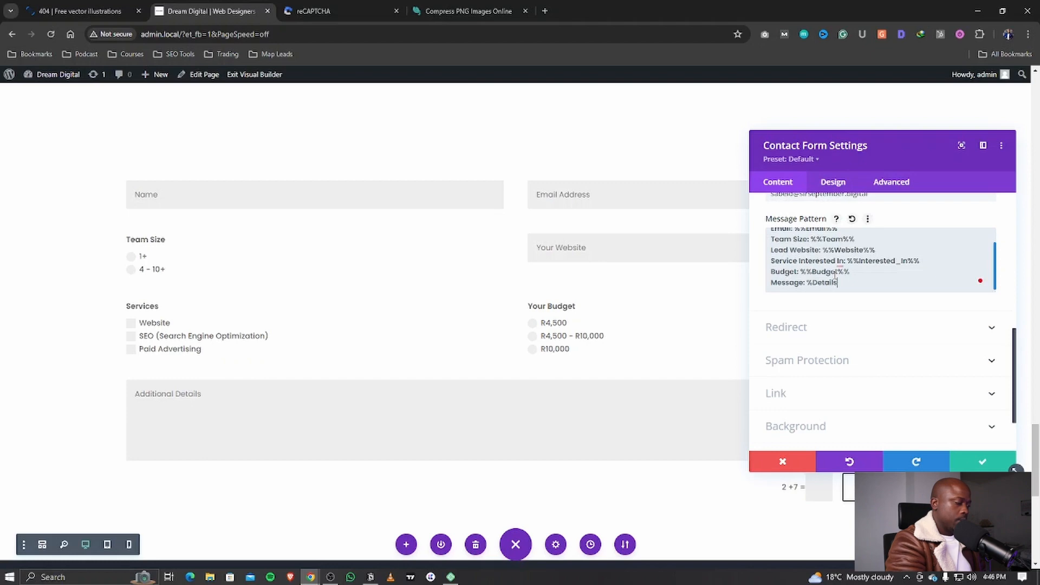
pyautogui.write('%%')
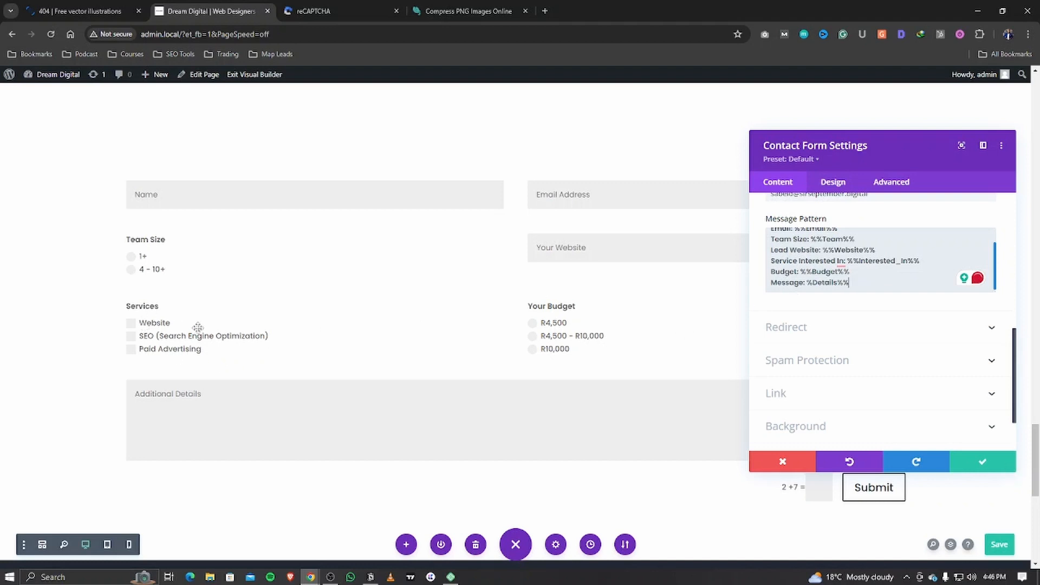
pyautogui.scroll(1, 848, 309)
pyautogui.scroll(5, 848, 309)
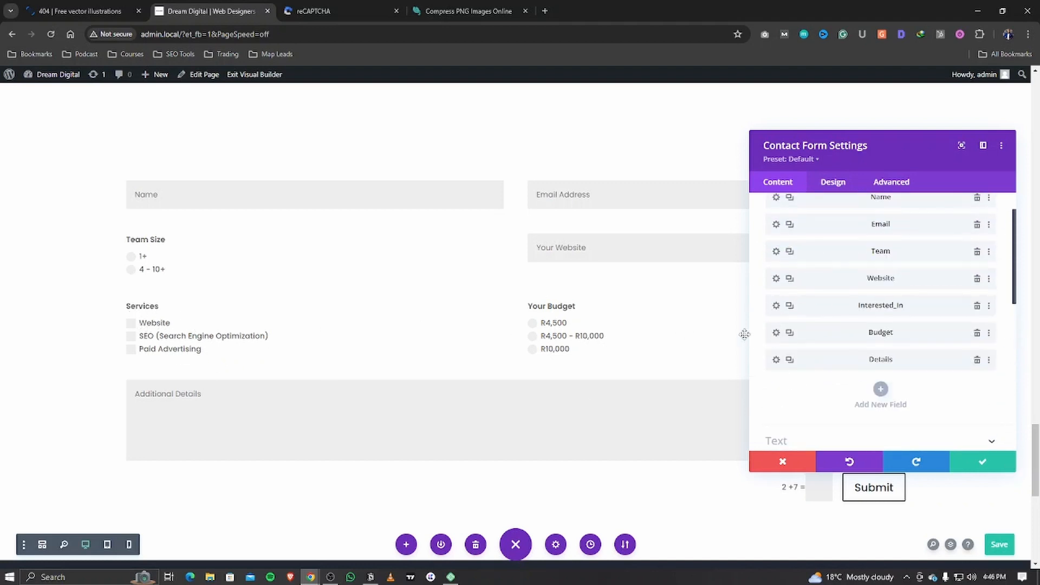
# Step: Title the Interested_In field 'Service Interested', close both settings panels and exit the Visual Builder
pyautogui.click(776, 305)
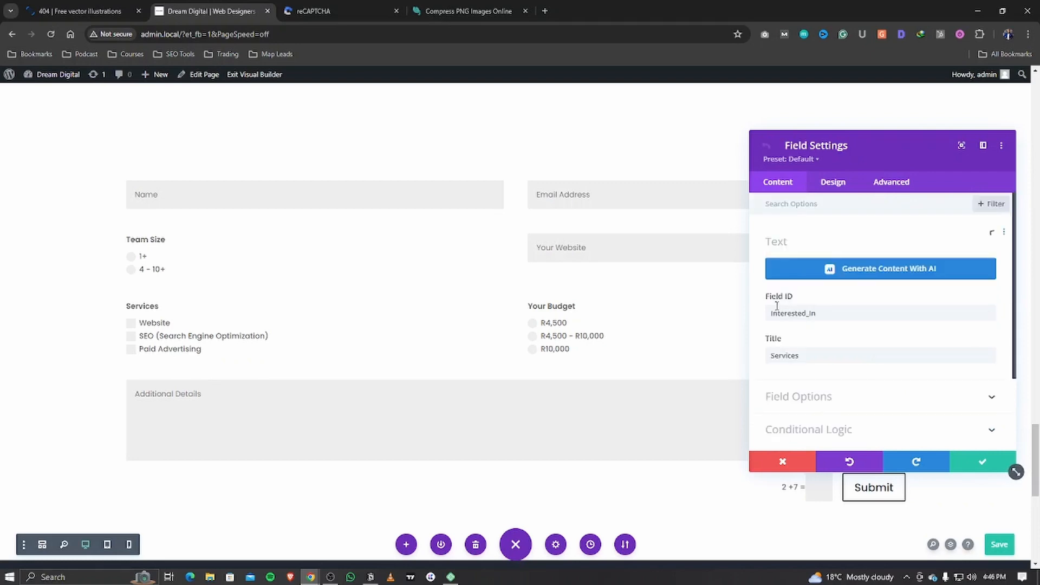
pyautogui.scroll(-3, 863, 383)
pyautogui.scroll(2, 799, 264)
pyautogui.scroll(-2, 857, 372)
pyautogui.click(978, 467)
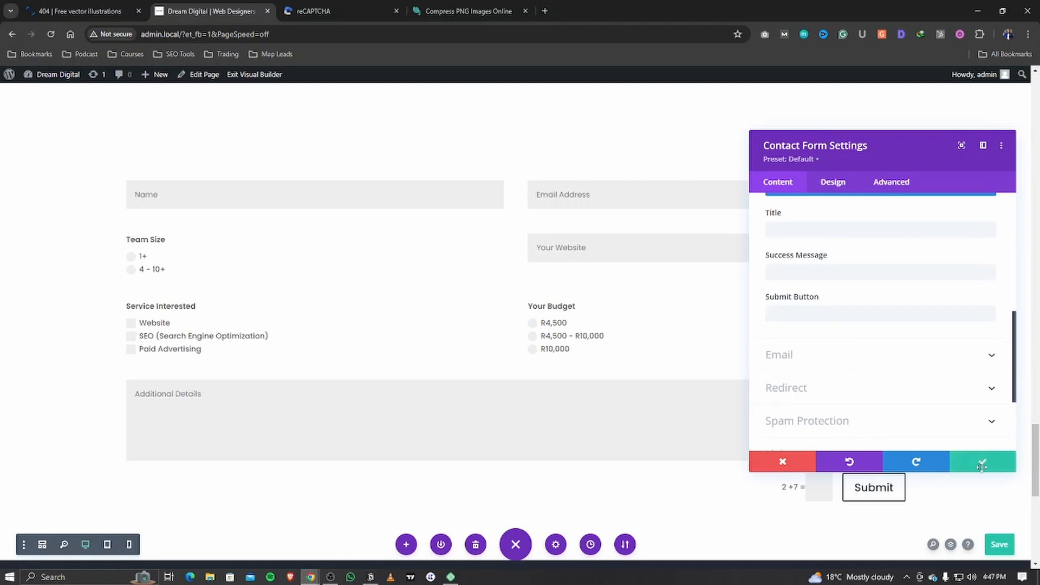
pyautogui.click(981, 462)
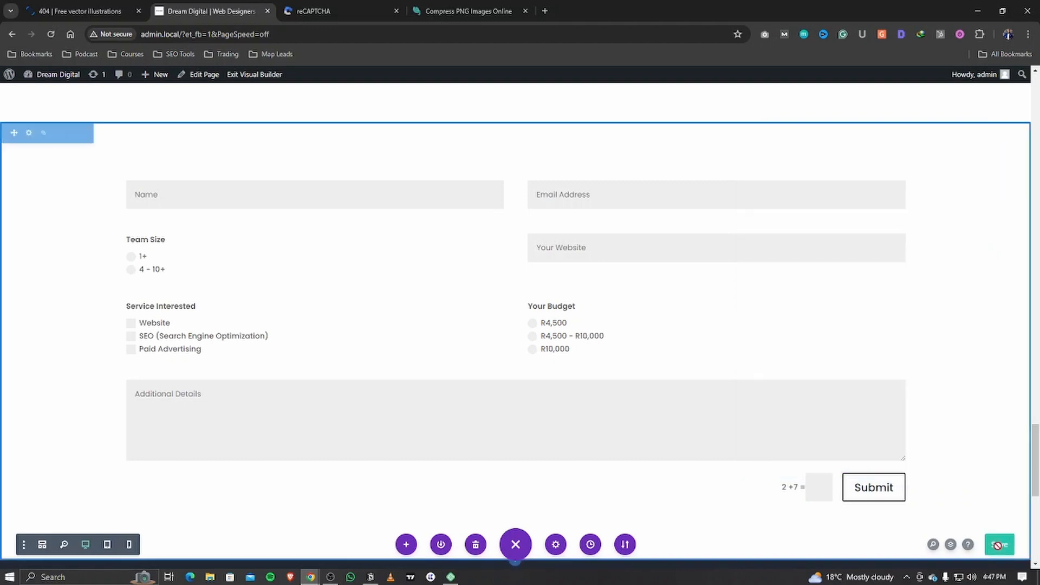
pyautogui.click(249, 76)
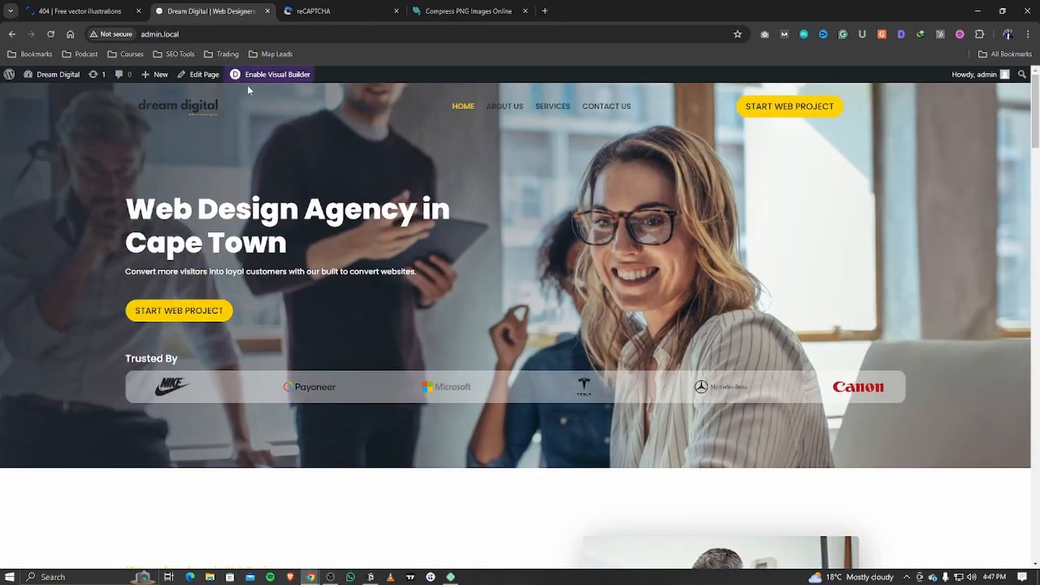
# Step: Autofill the live form's name and e-mail, and set the website to sirseptember.digital
pyautogui.scroll(-20, 447, 313)
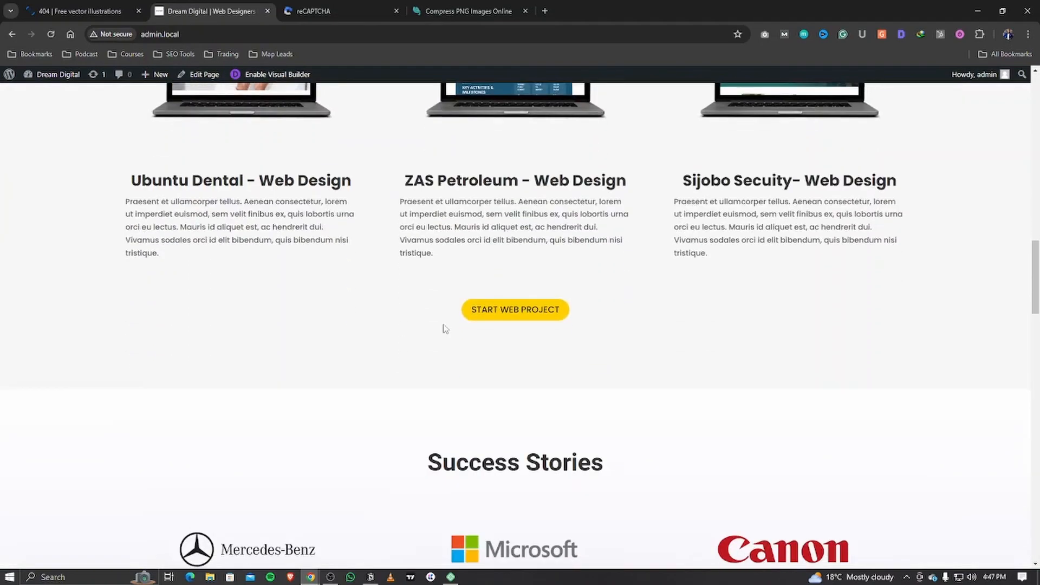
pyautogui.scroll(-20, 444, 329)
pyautogui.scroll(4, 442, 334)
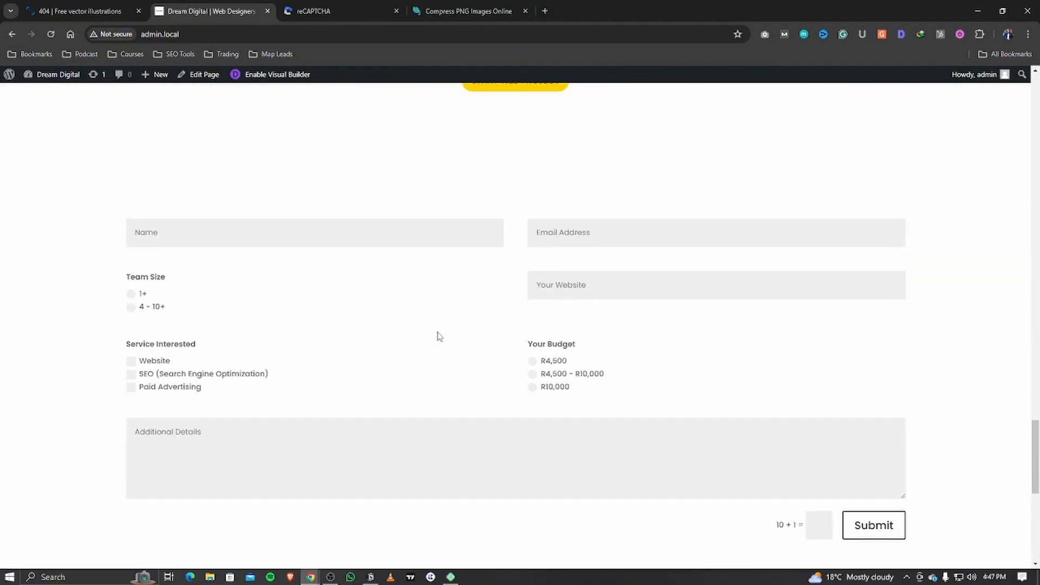
pyautogui.click(160, 221)
pyautogui.click(192, 263)
pyautogui.click(596, 237)
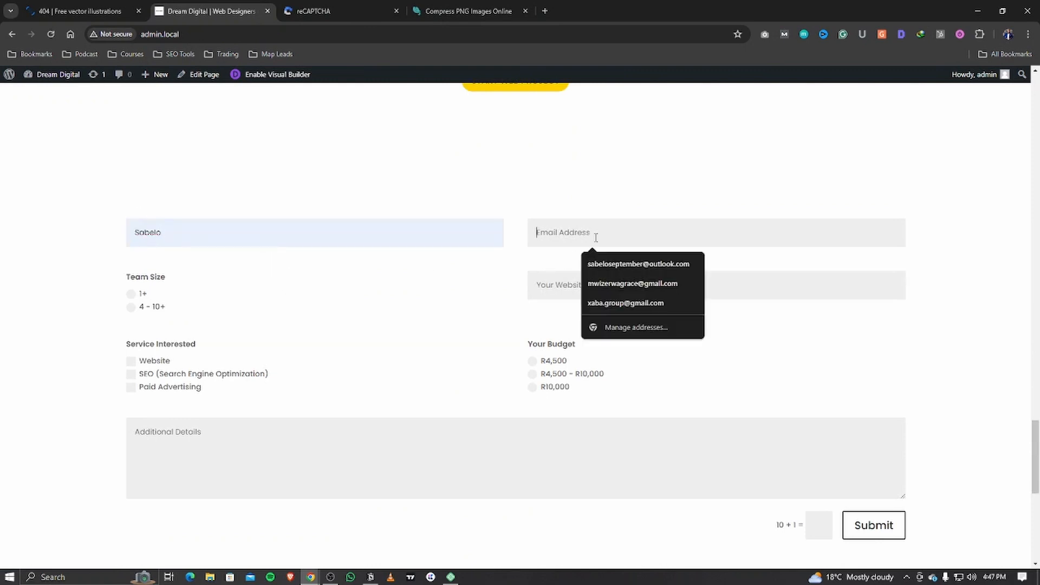
pyautogui.click(631, 264)
pyautogui.click(607, 286)
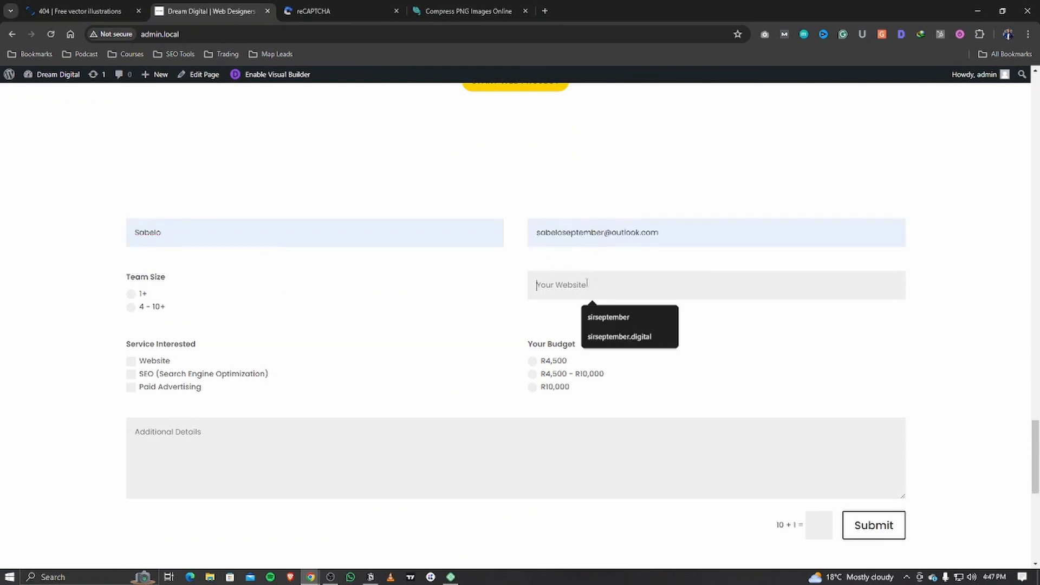
pyautogui.click(609, 317)
pyautogui.click(612, 285)
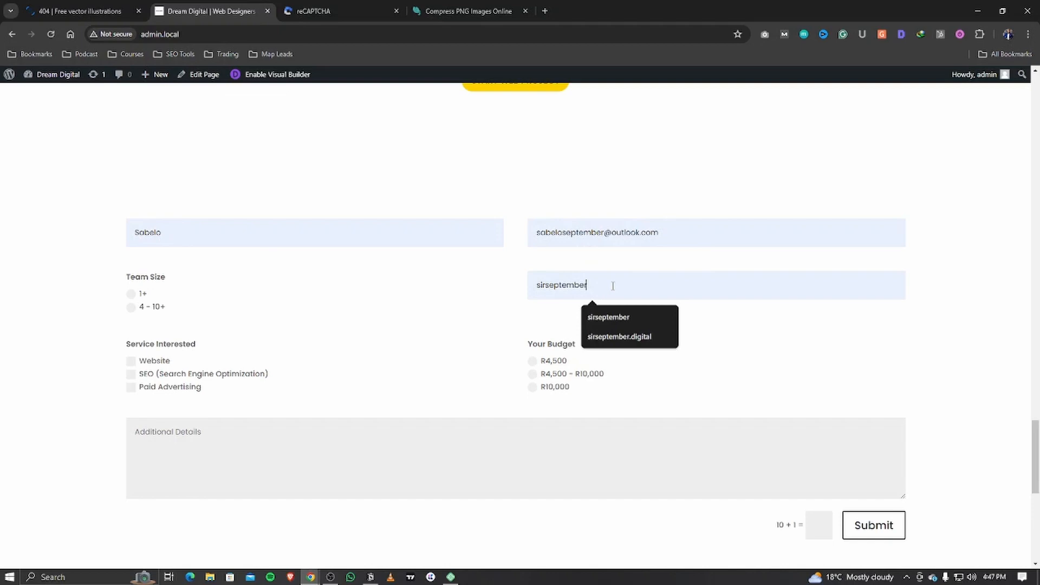
pyautogui.click(621, 336)
# Step: Choose the 4 - 10+ team size, tick Website and SEO, then expand the form's Text settings
pyautogui.click(131, 307)
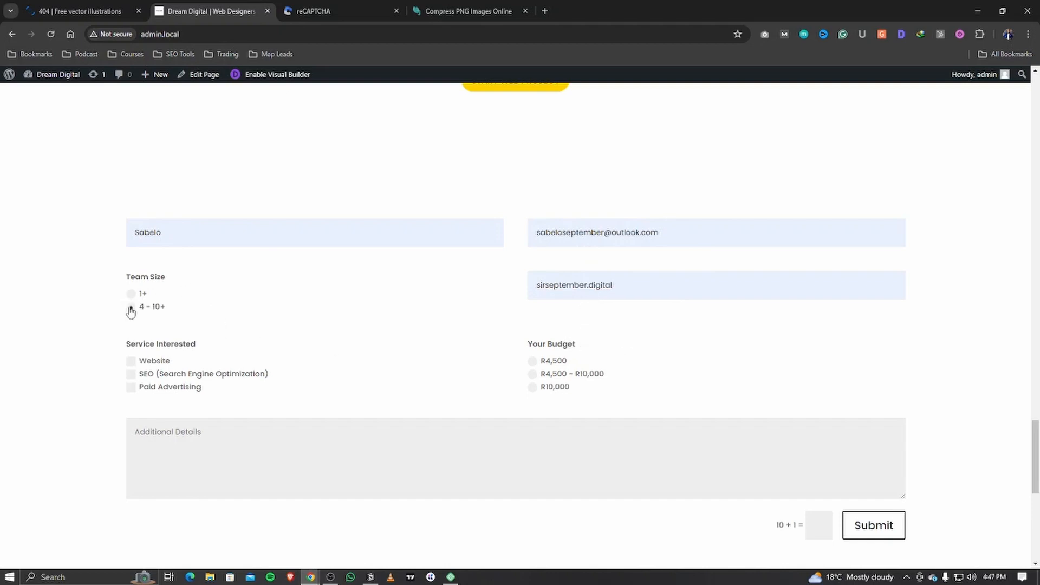
pyautogui.click(130, 361)
pyautogui.click(130, 373)
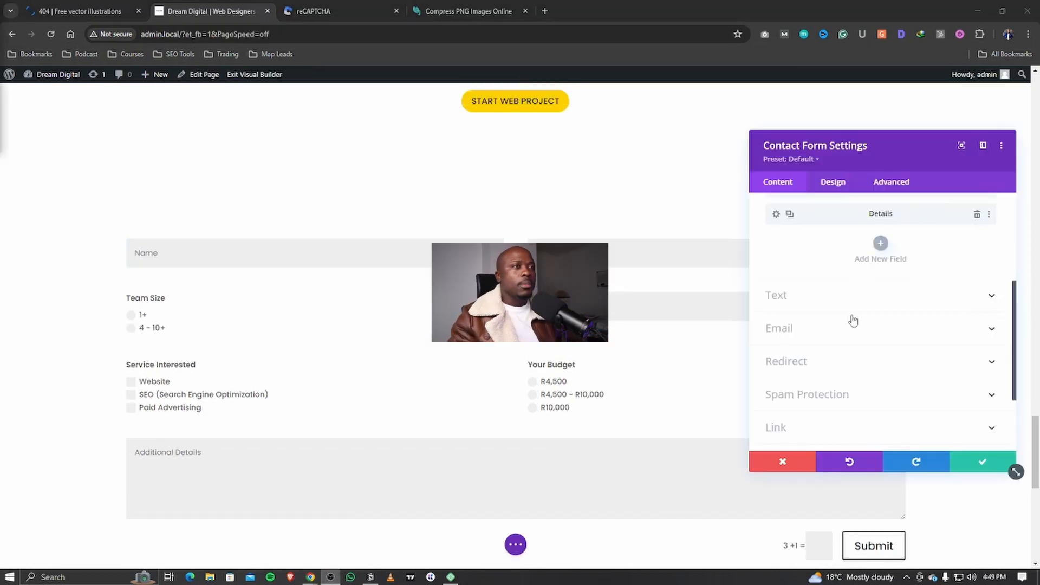
pyautogui.scroll(3, 853, 321)
pyautogui.scroll(-3, 853, 321)
pyautogui.click(824, 295)
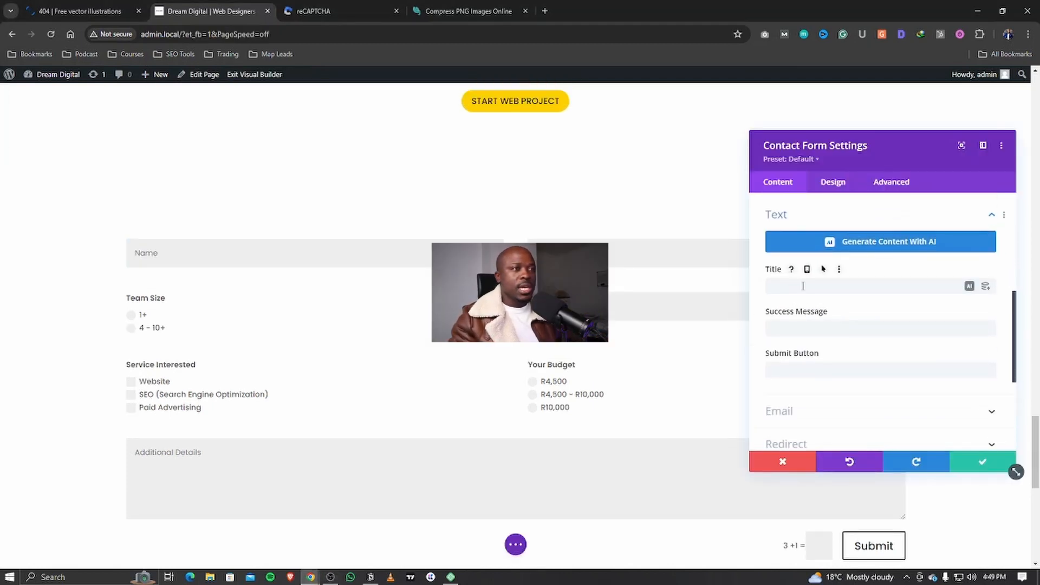
# Step: Finish writing the form's thank-you Success Message
pyautogui.click(800, 331)
pyautogui.click(802, 283)
pyautogui.click(799, 330)
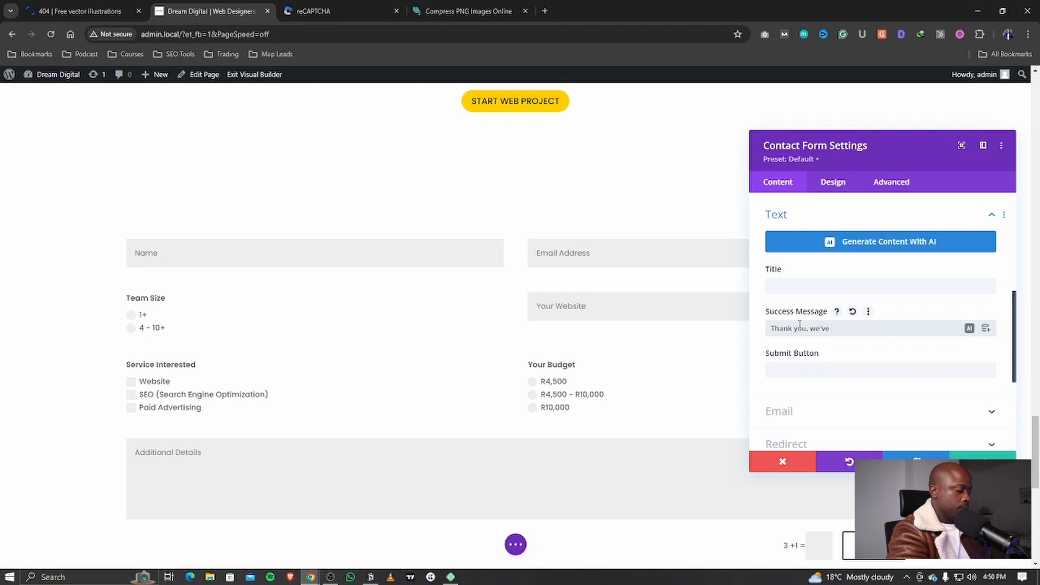
pyautogui.write('eived your message and we will ge')
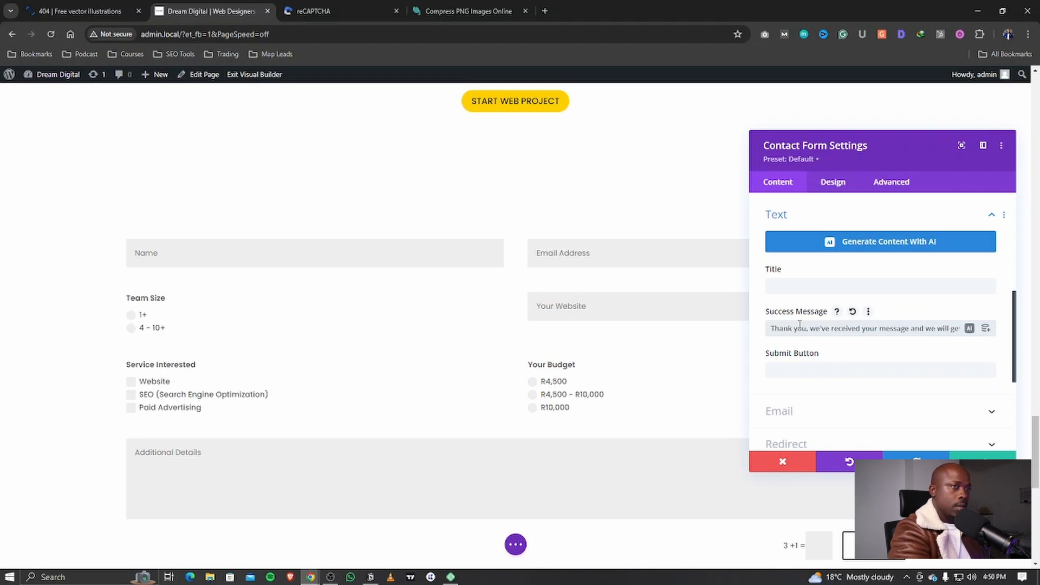
pyautogui.write('t ba')
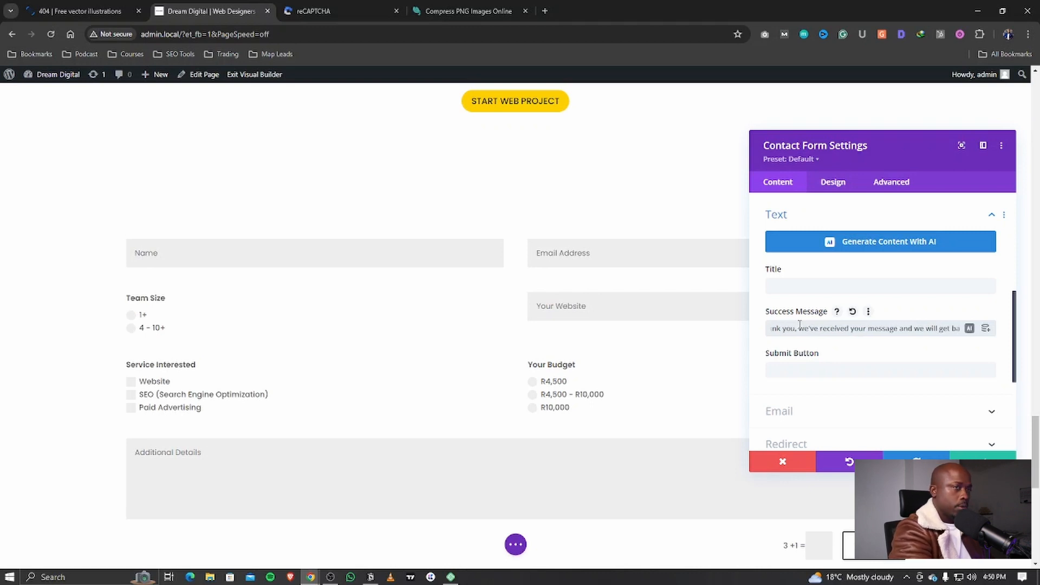
pyautogui.write('ck to yo')
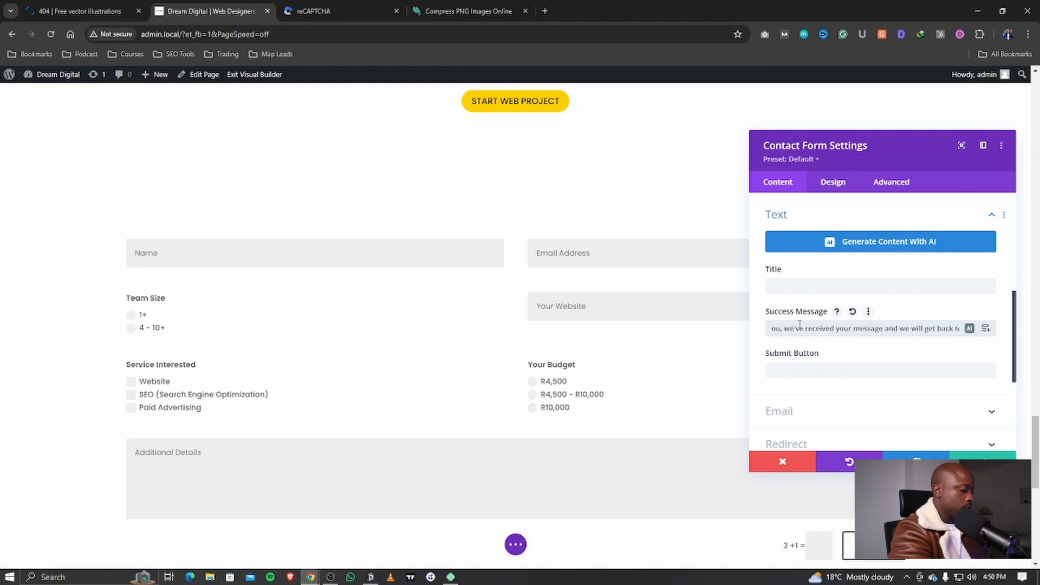
pyautogui.write('u in 24 hours.')
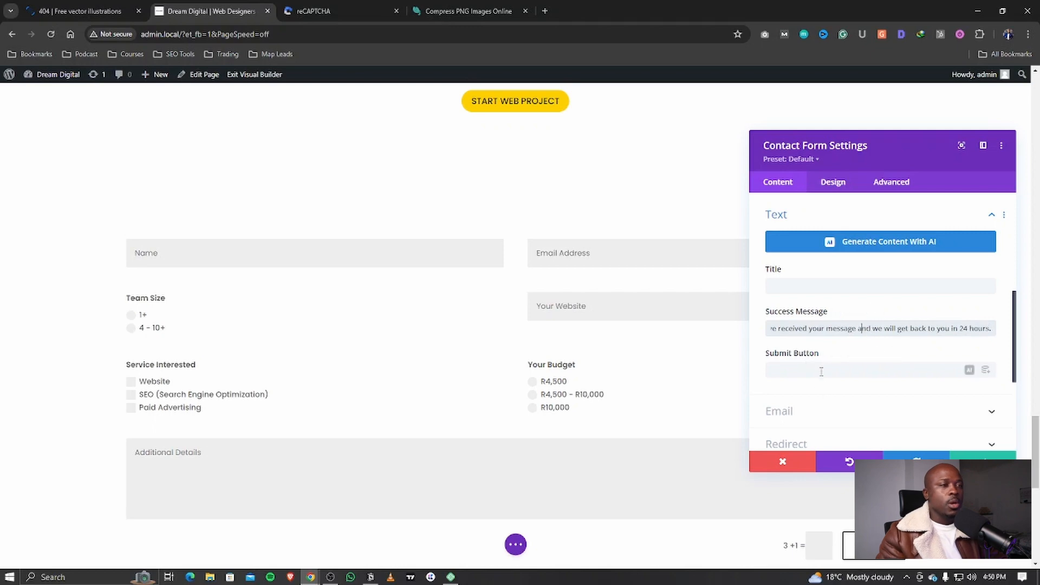
# Step: Set the submit button text to 'Send'
pyautogui.click(825, 365)
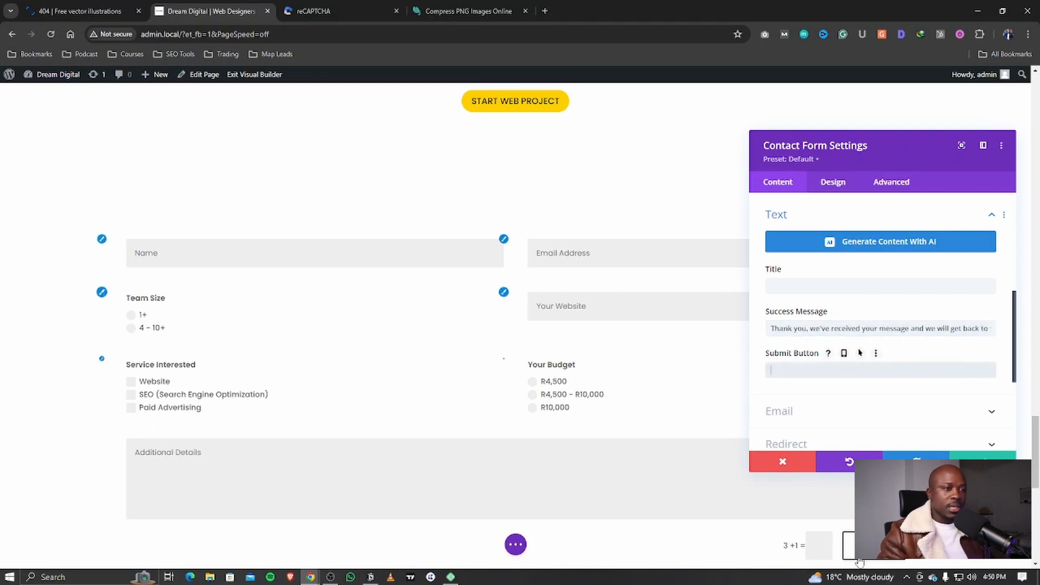
pyautogui.write('Send')
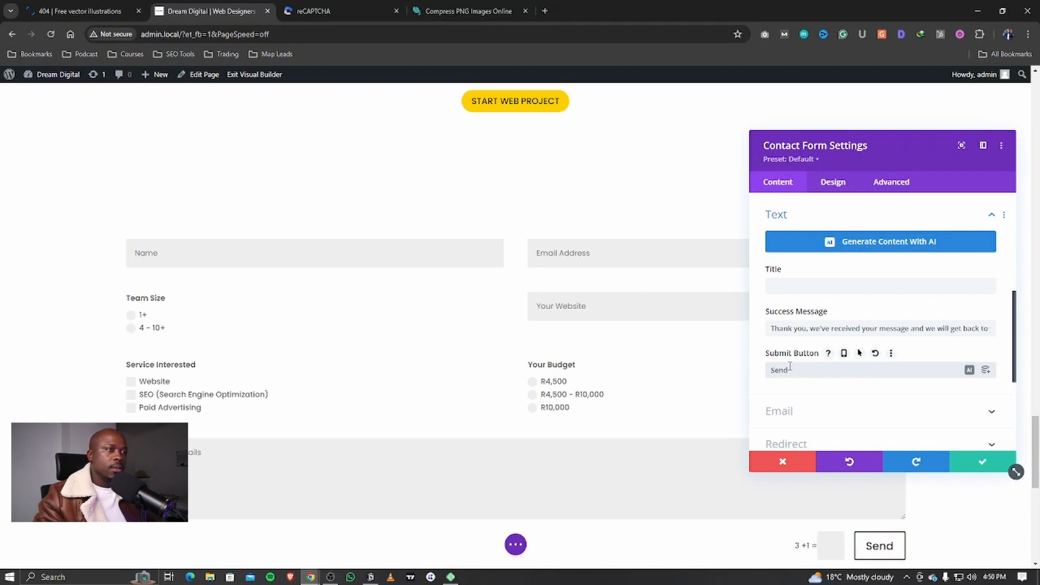
pyautogui.scroll(-5, 785, 379)
# Step: Keep Use Basic Captcha enabled in Spam Protection and save the contact form settings
pyautogui.click(806, 283)
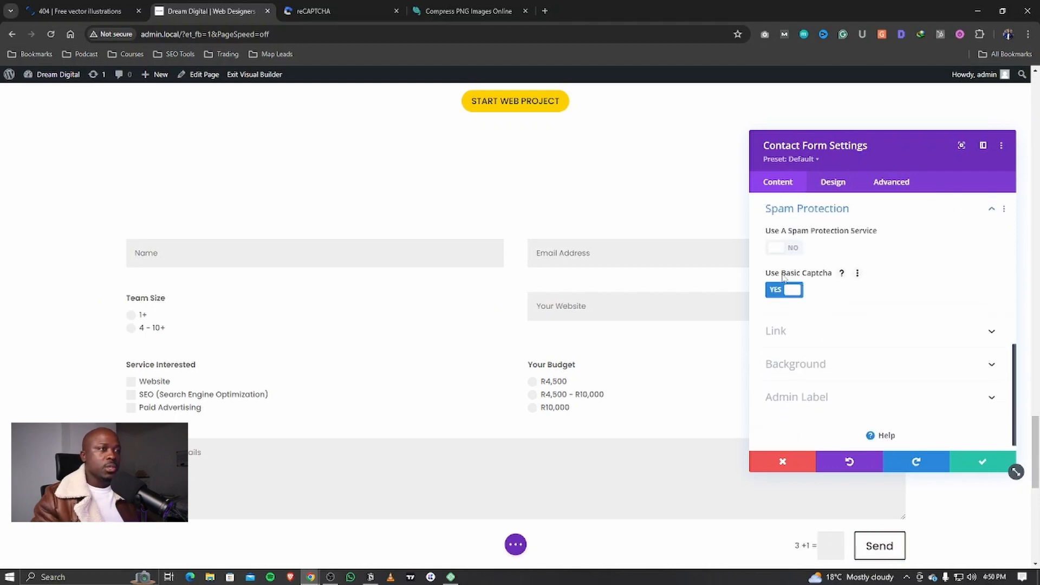
pyautogui.click(785, 289)
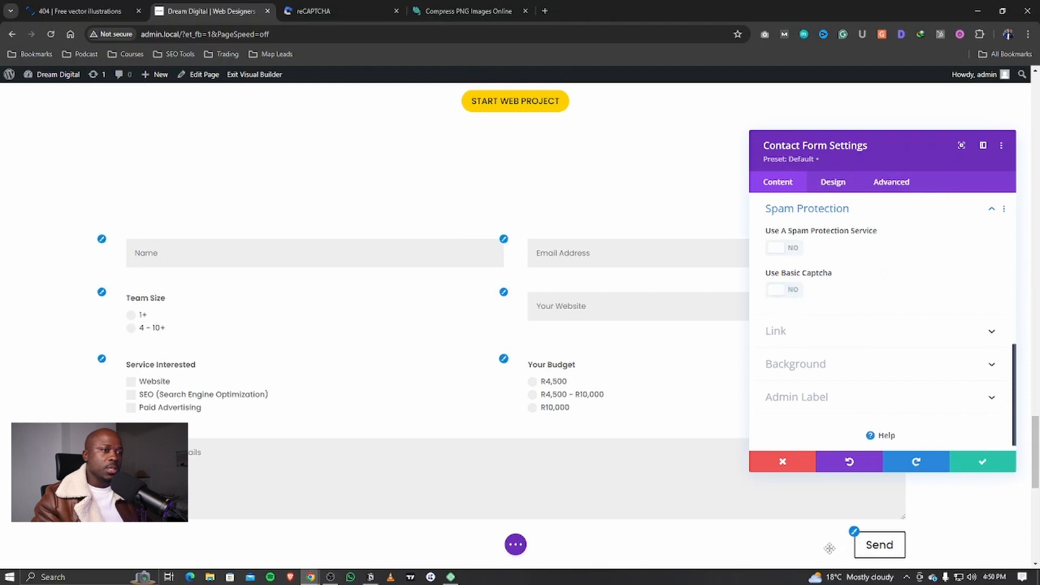
pyautogui.click(786, 291)
pyautogui.click(786, 291)
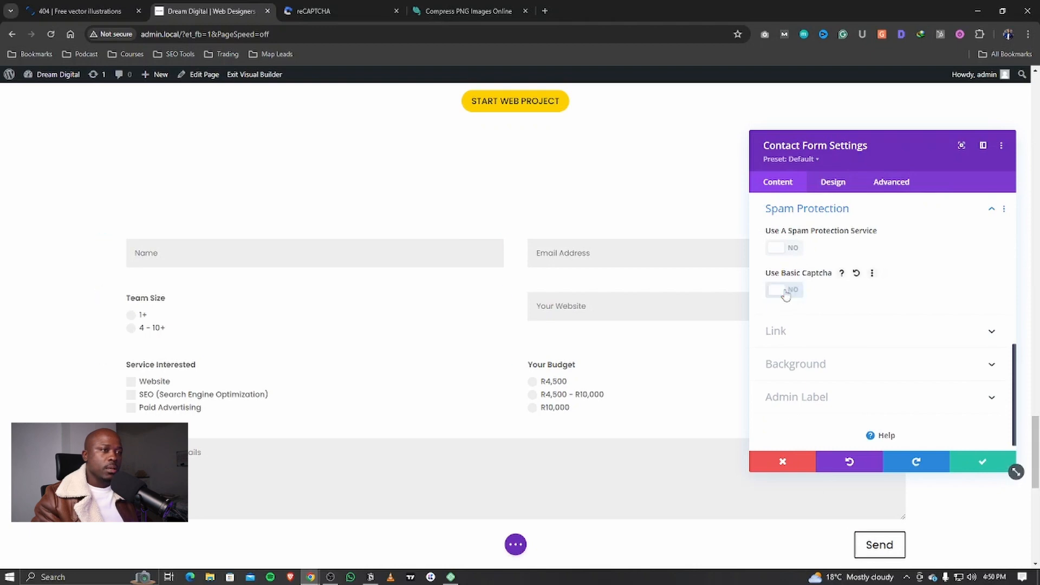
pyautogui.click(785, 291)
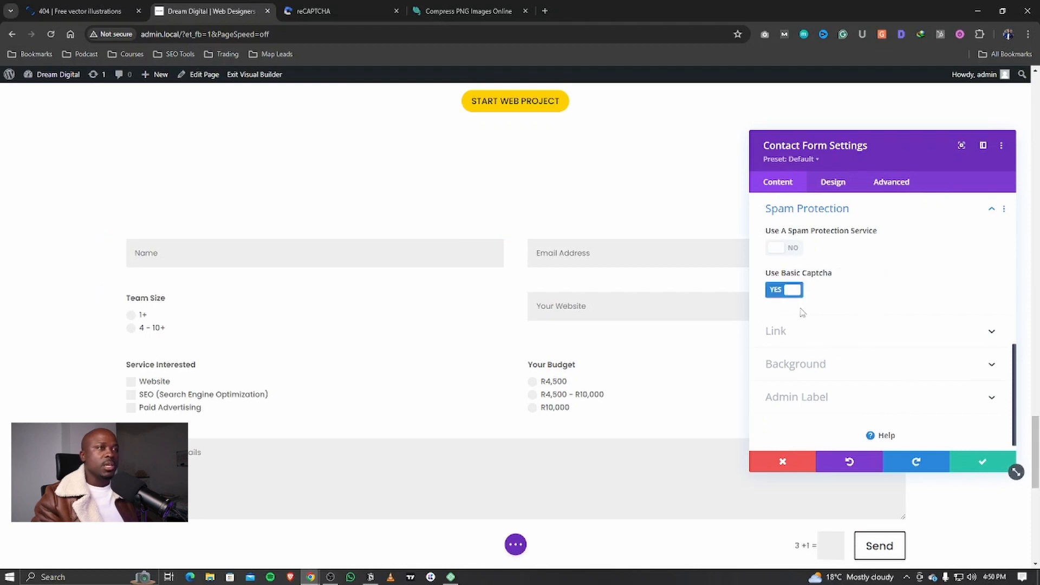
pyautogui.click(971, 463)
# Step: Exit the Visual Builder to view the live page
pyautogui.scroll(-1, 434, 379)
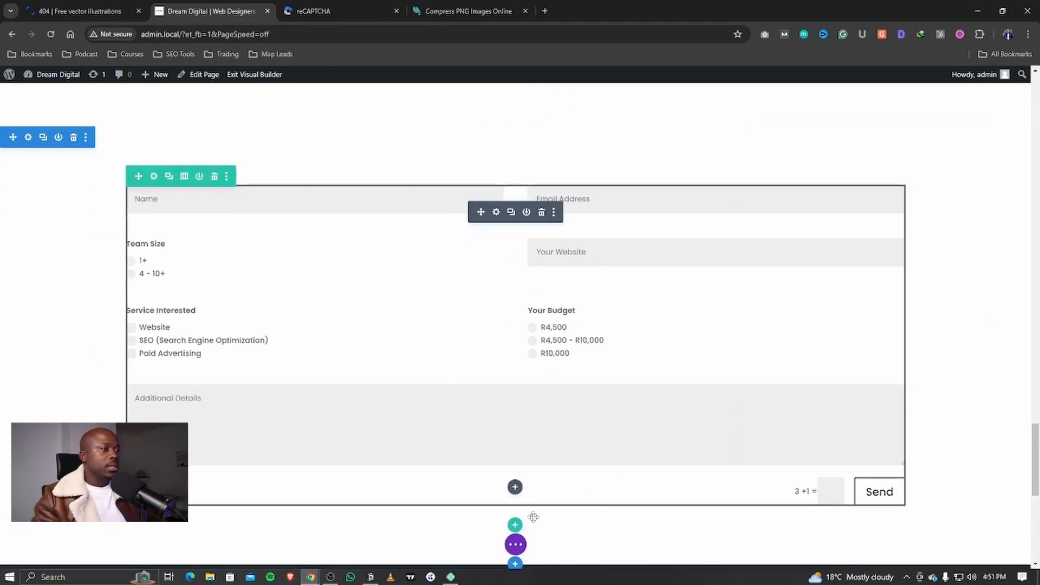
pyautogui.click(516, 545)
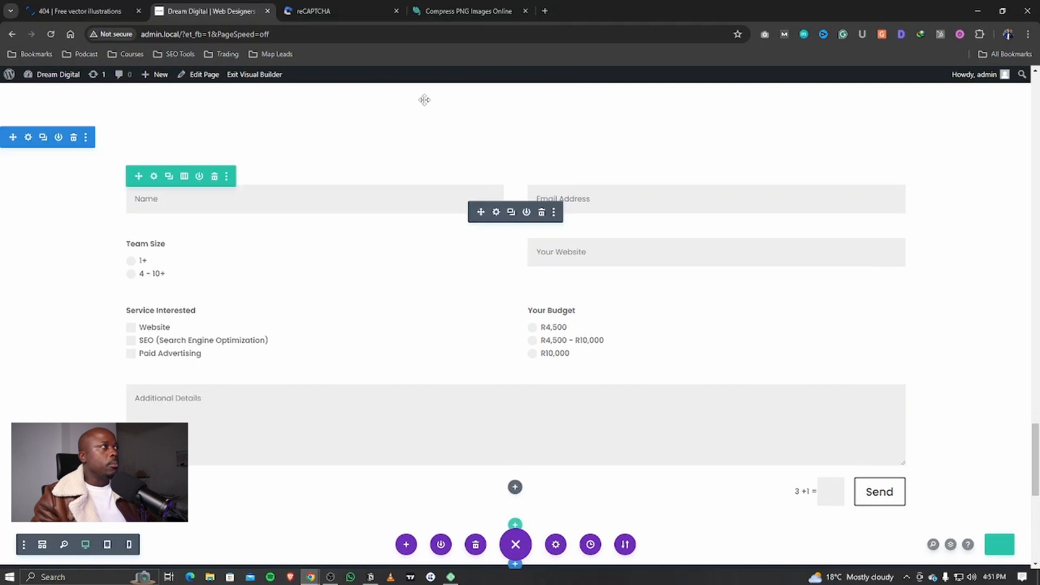
pyautogui.click(268, 77)
# Step: Autofill the contact's name and e-mail, and choose 4 - 10+ as the team size
pyautogui.click(205, 175)
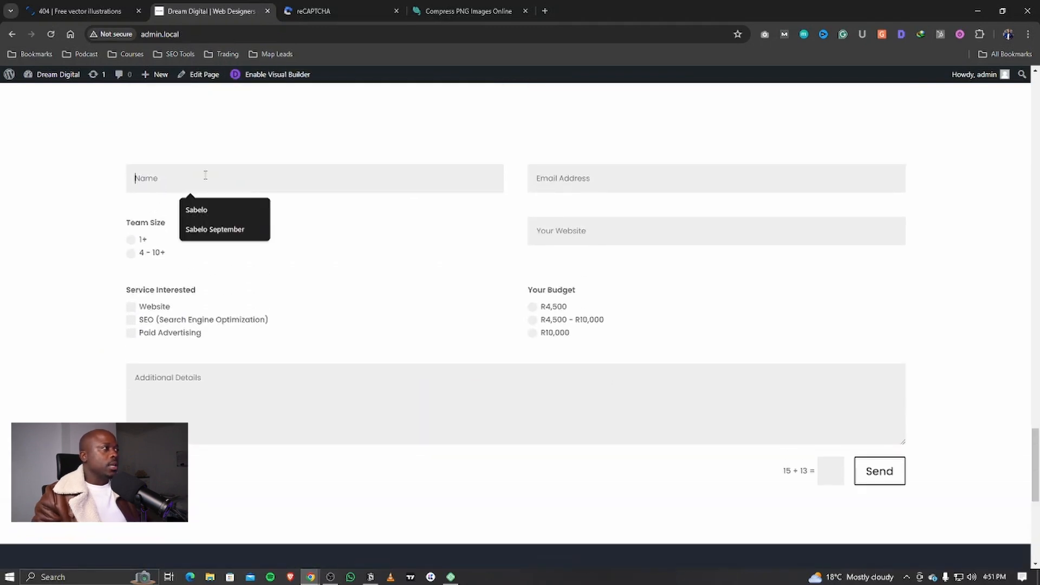
pyautogui.click(233, 227)
pyautogui.click(691, 180)
pyautogui.click(675, 208)
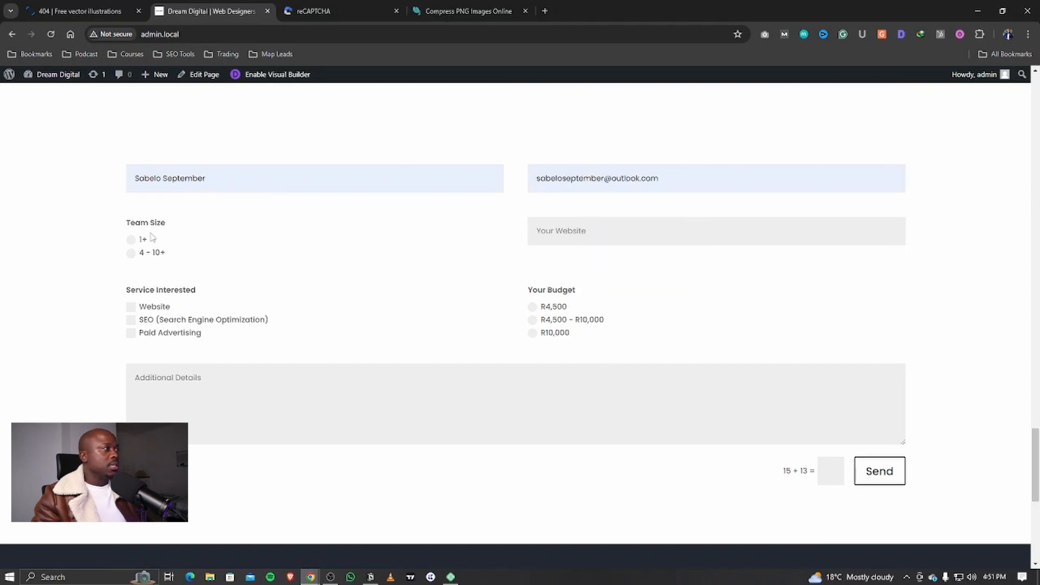
pyautogui.click(131, 242)
pyautogui.click(130, 240)
pyautogui.click(135, 240)
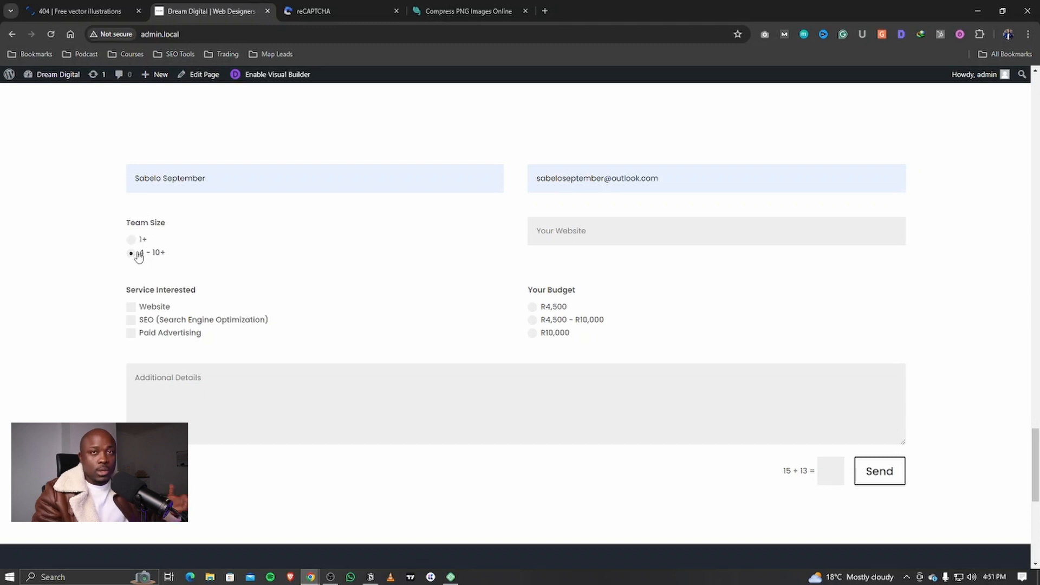
# Step: Enter the website, tick SEO and Paid Advertising, pick the R4,500 - R10,000 budget and type test details
pyautogui.click(573, 231)
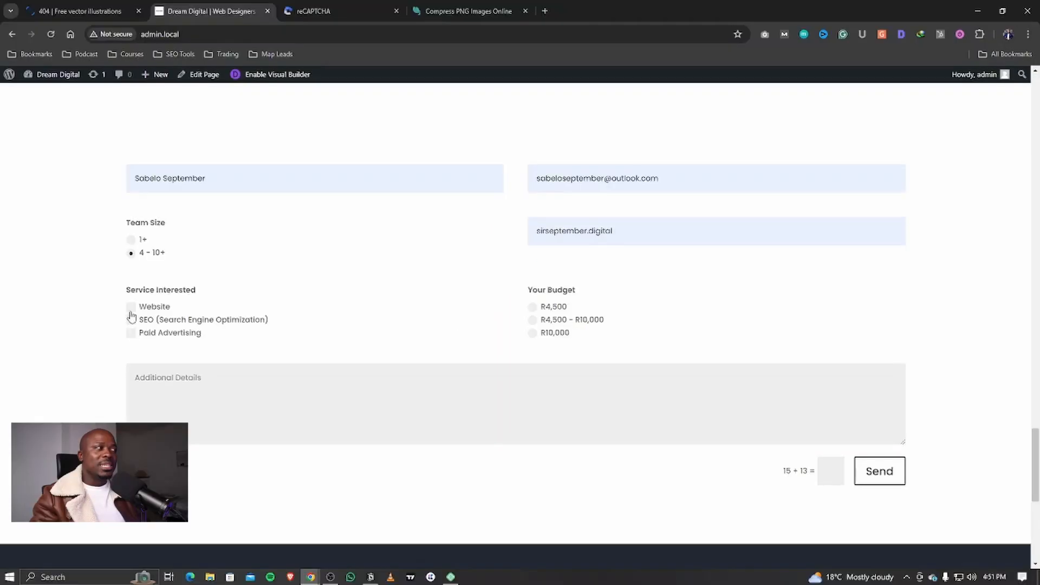
pyautogui.click(131, 307)
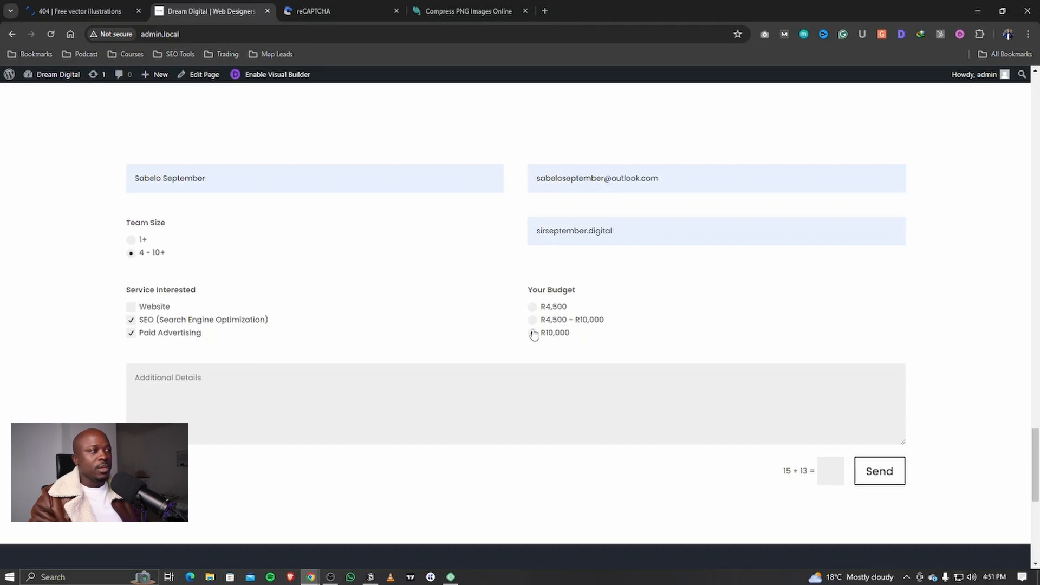
pyautogui.click(534, 308)
pyautogui.click(534, 321)
pyautogui.click(533, 334)
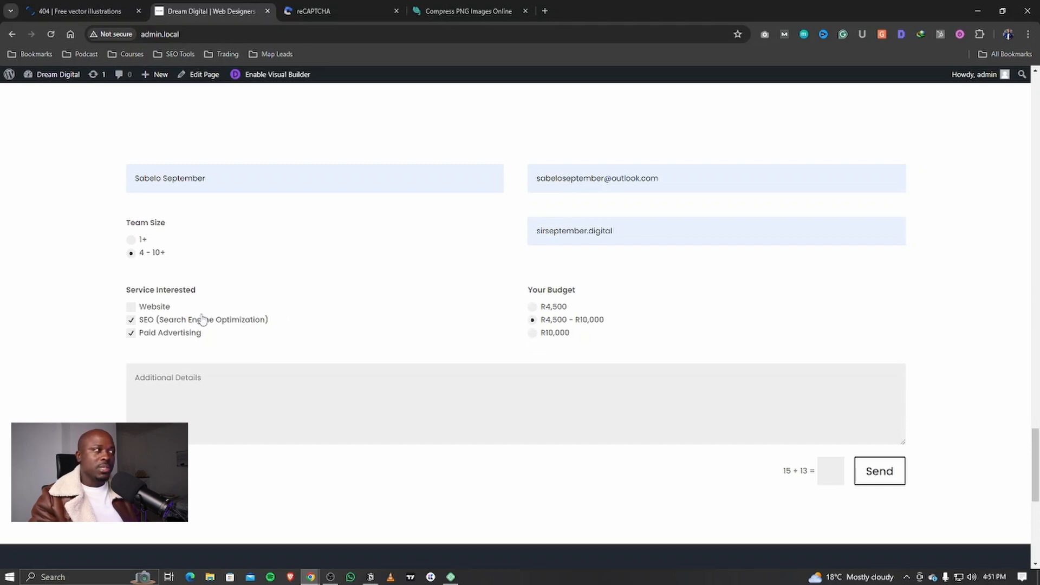
pyautogui.click(532, 321)
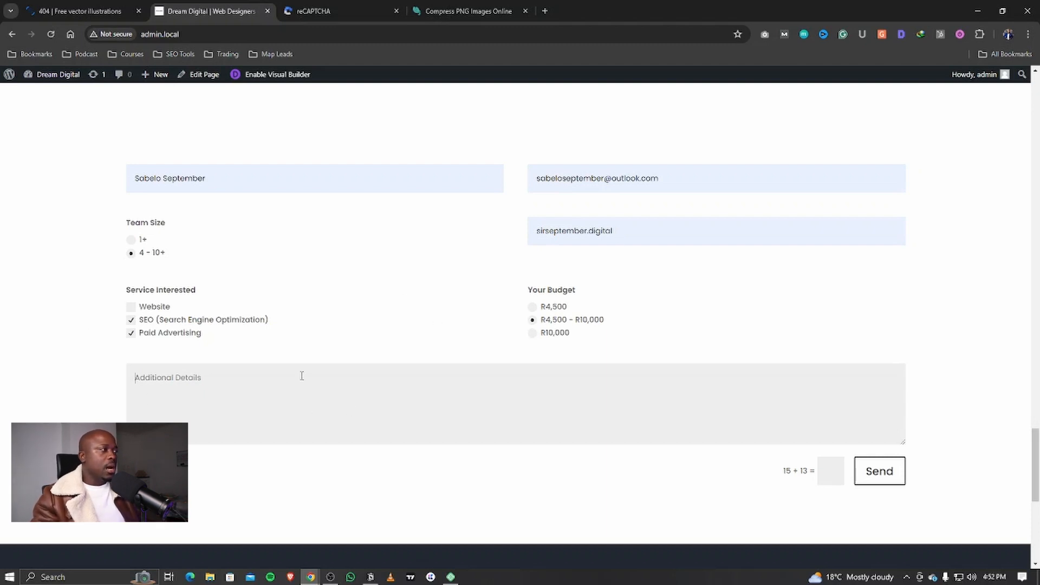
pyautogui.write('Testing Lead Form')
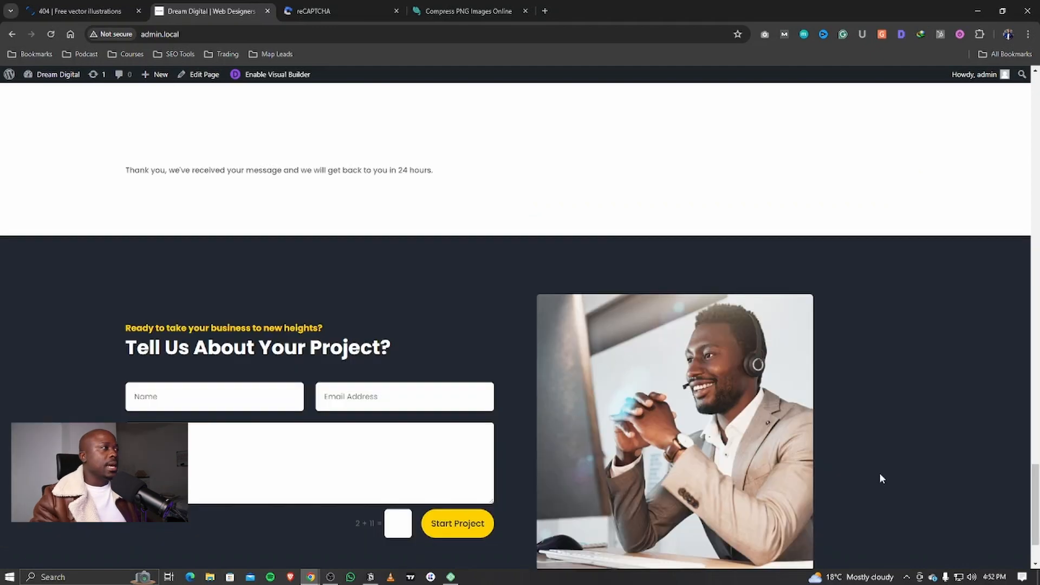
pyautogui.scroll(3, 746, 297)
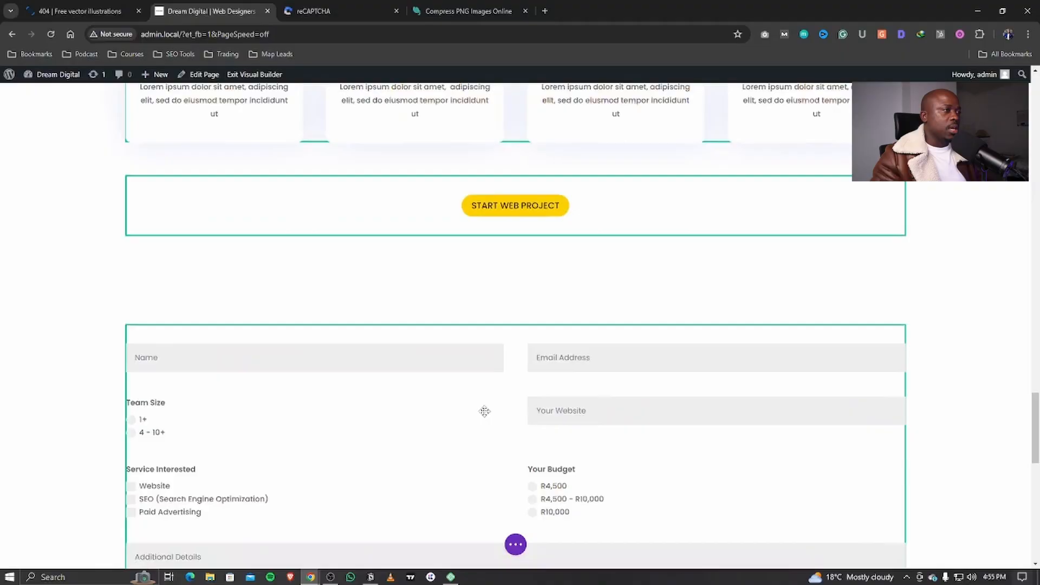
# Step: Set Use Basic Captcha to NO in the form's Spam Protection, then go to the reCAPTCHA page
pyautogui.scroll(-6, 485, 412)
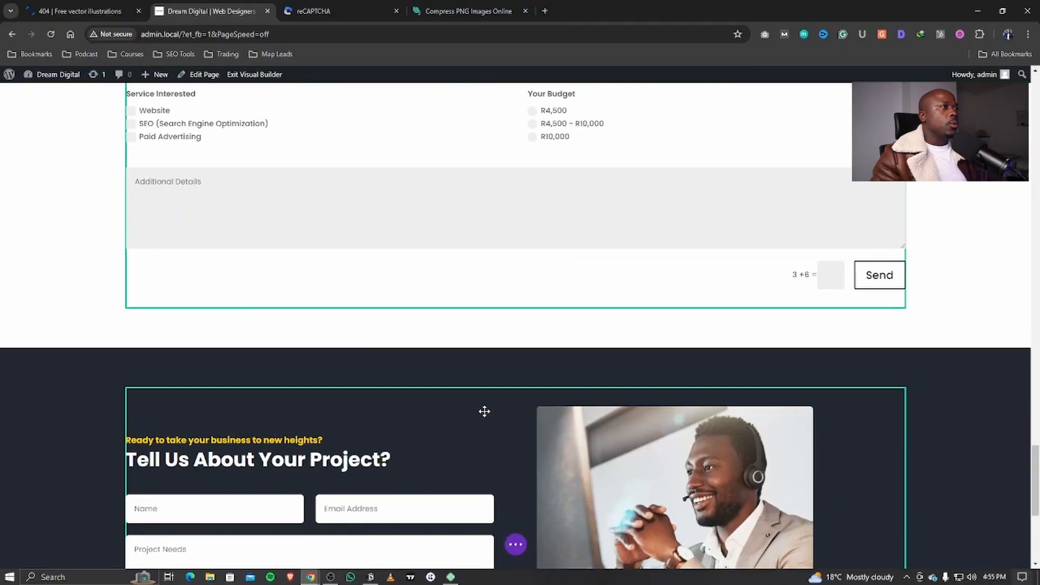
pyautogui.scroll(4, 482, 411)
pyautogui.moveTo(483, 211)
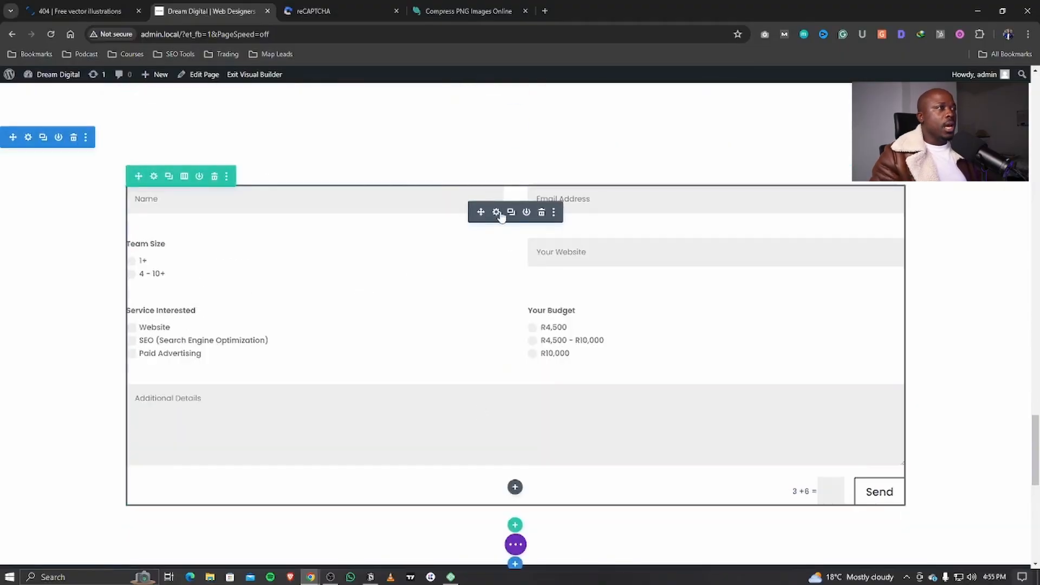
pyautogui.click(496, 212)
pyautogui.scroll(-4, 797, 340)
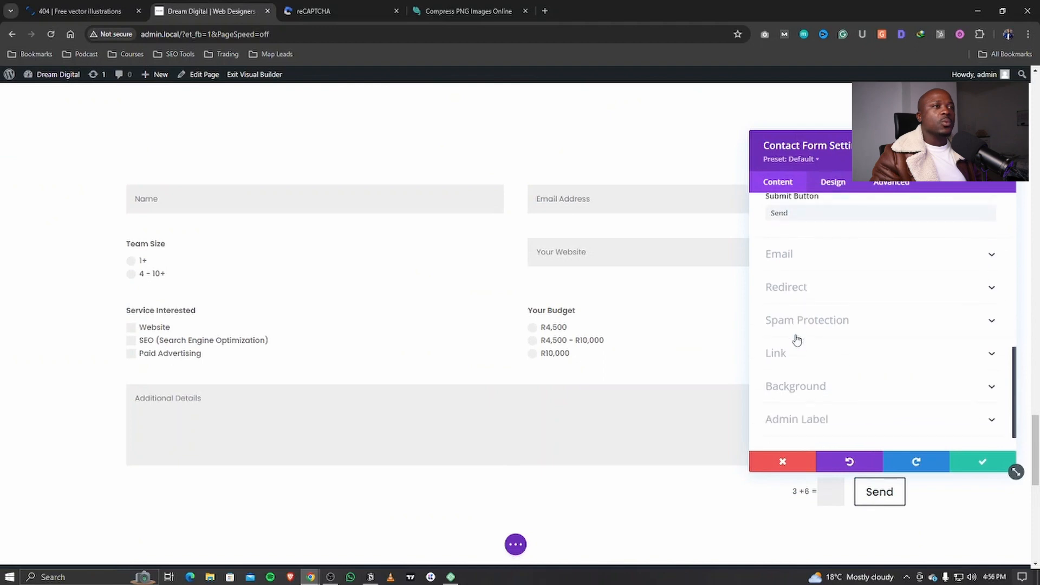
pyautogui.scroll(-1, 783, 292)
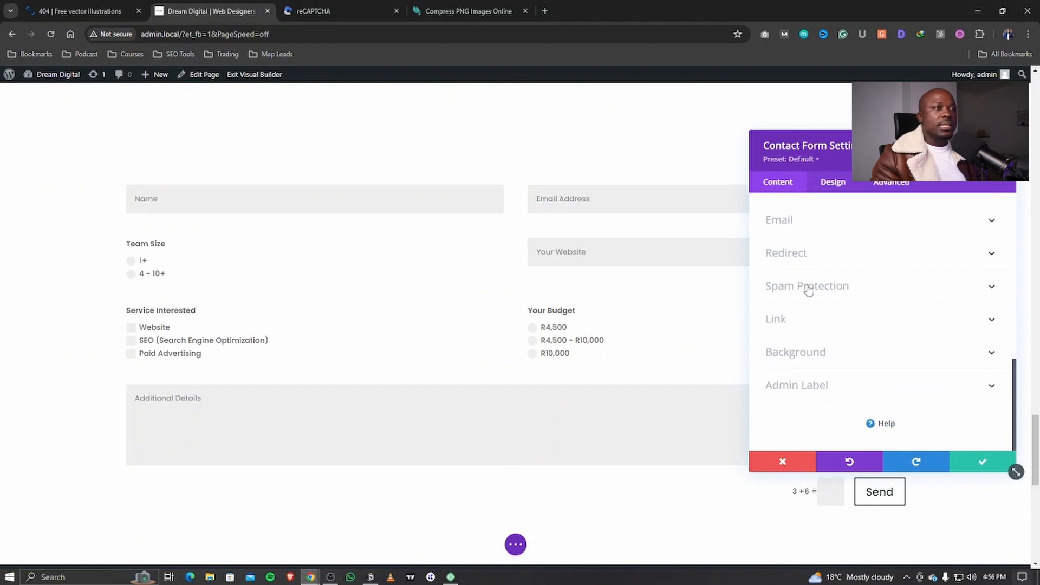
pyautogui.click(807, 287)
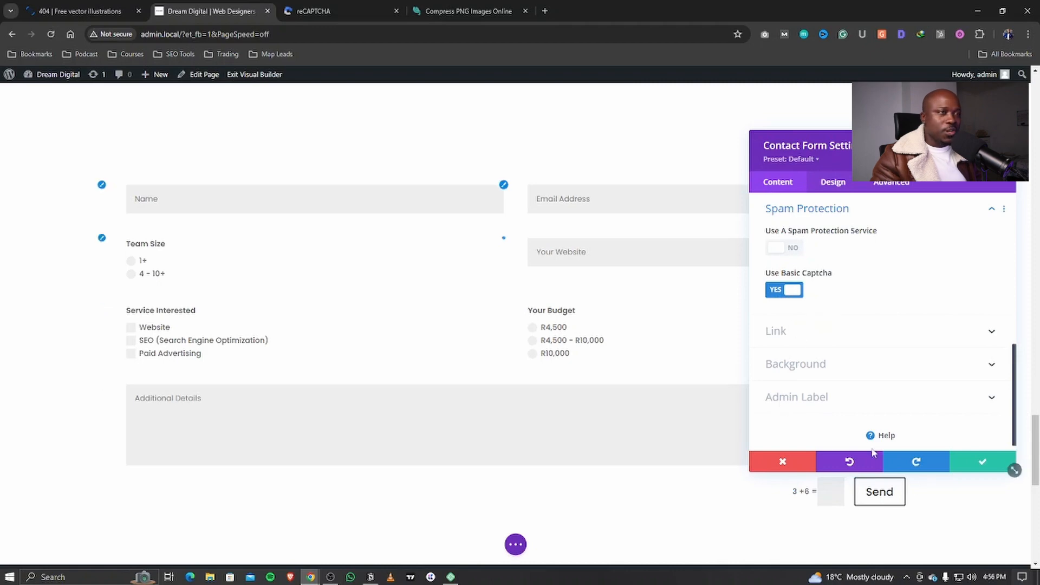
pyautogui.click(793, 293)
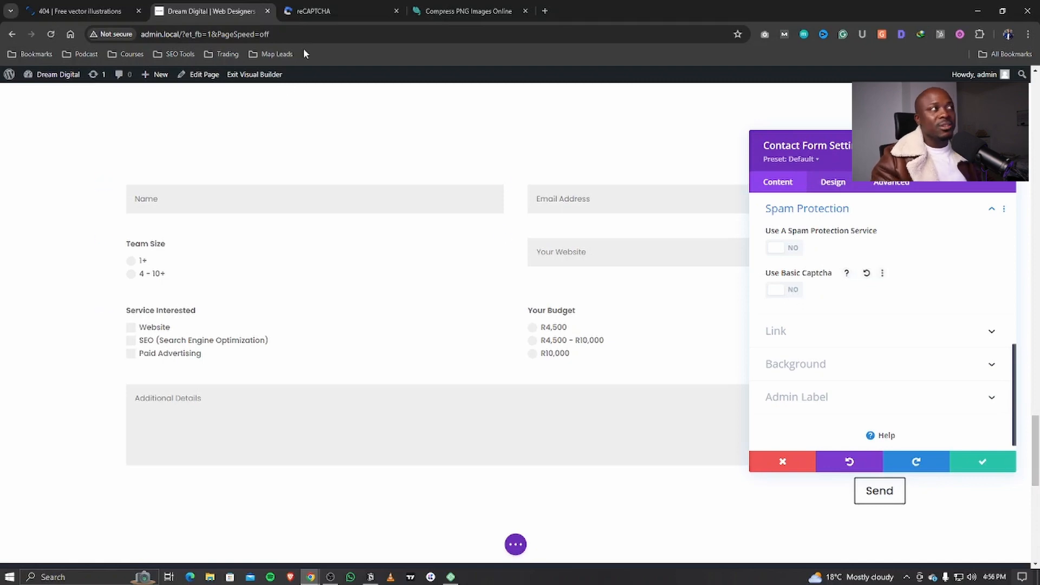
pyautogui.click(335, 16)
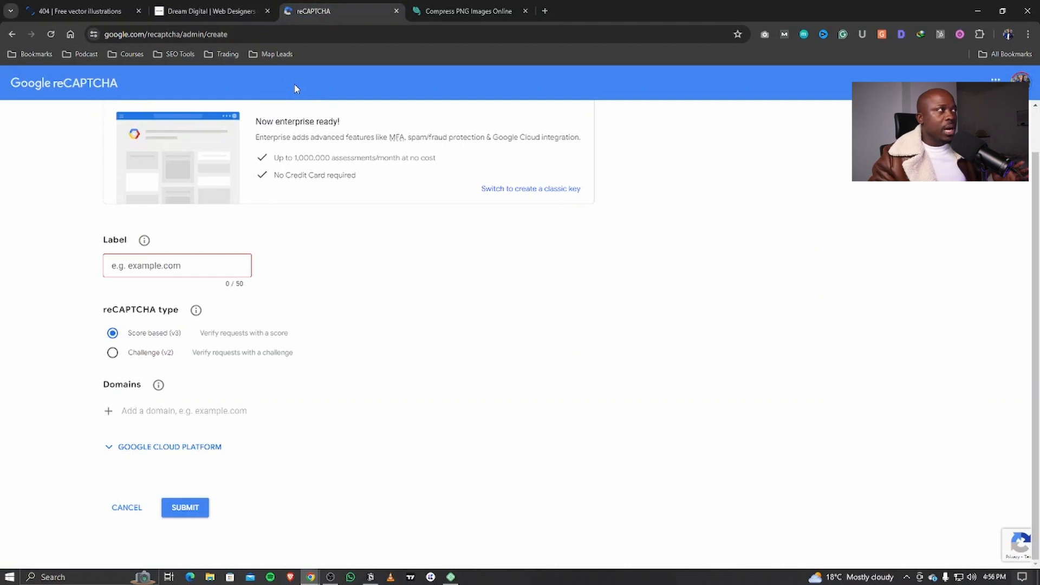
# Step: Register a new reCAPTCHA v3 key with a label and the site's domain, then return to Divi
pyautogui.click(138, 271)
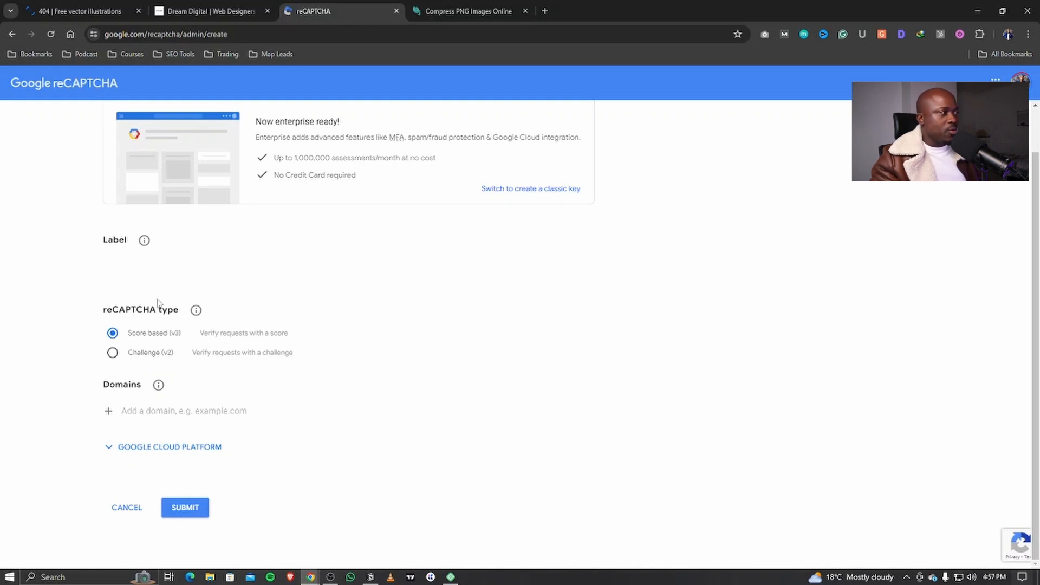
pyautogui.click(138, 411)
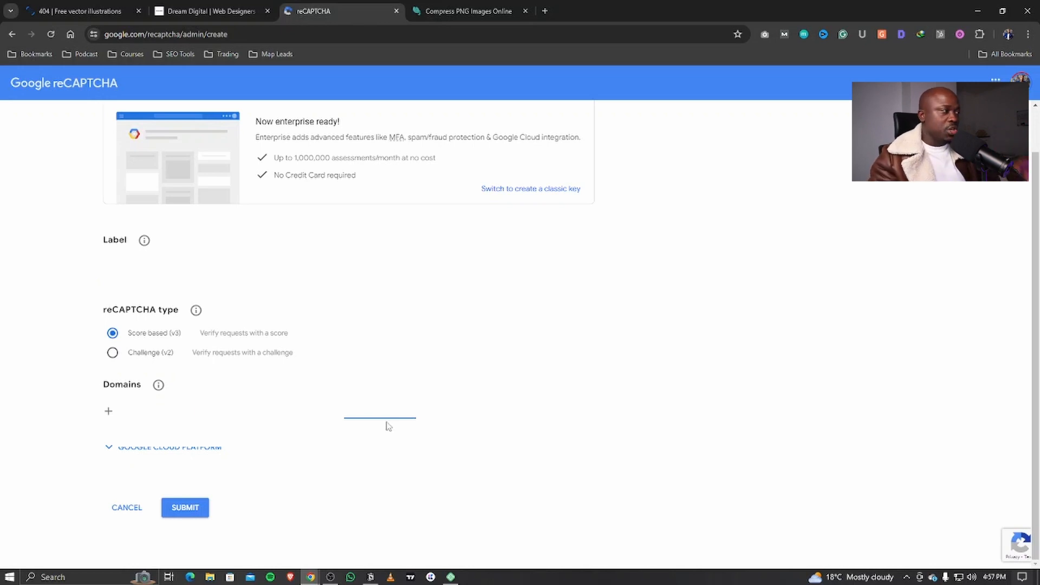
pyautogui.click(185, 508)
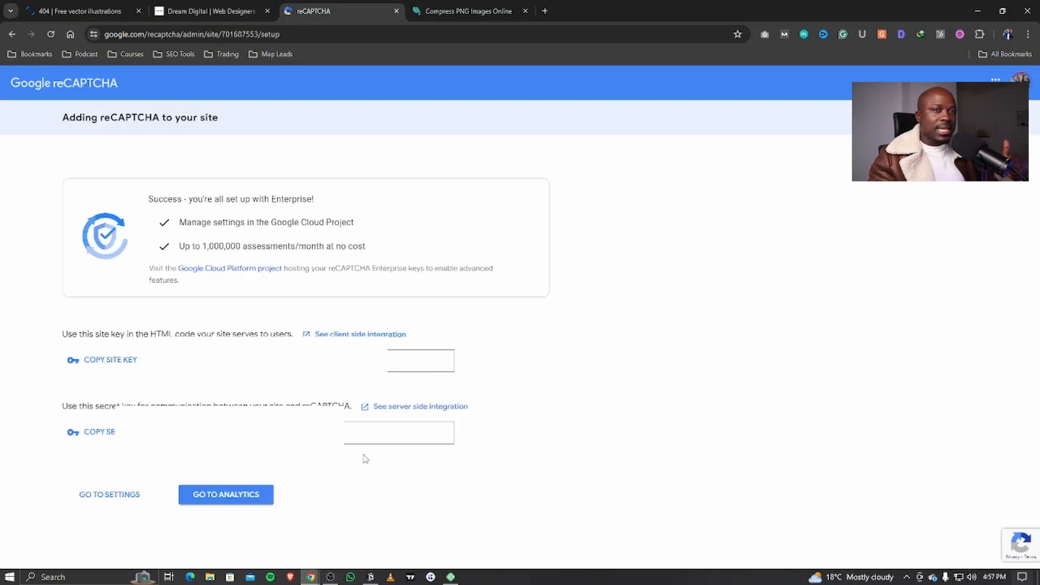
pyautogui.click(233, 11)
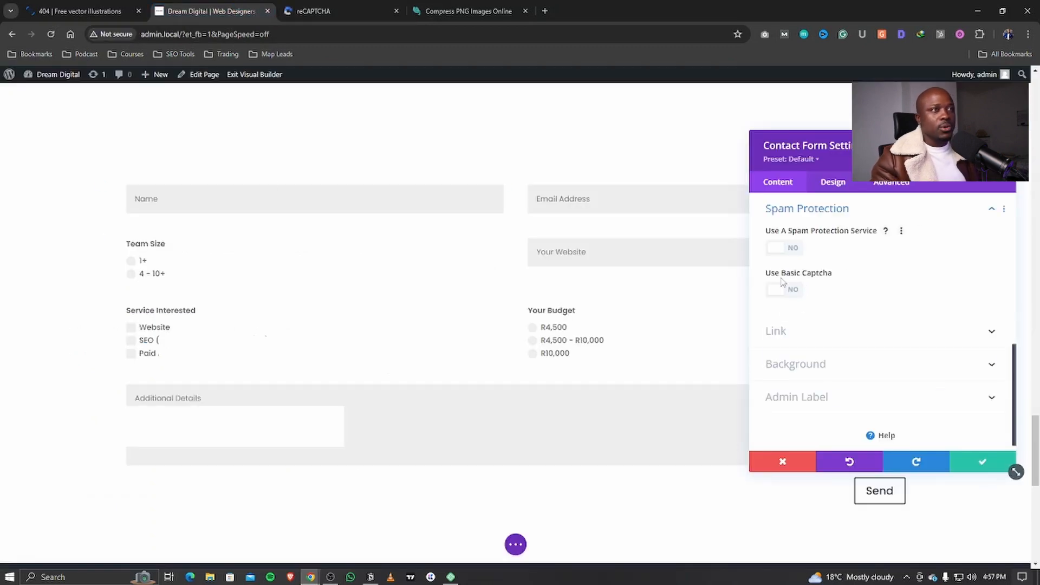
# Step: Enable spam protection and add a reCAPTCHA v3 account named 'sirseptember digital'
pyautogui.click(783, 247)
pyautogui.click(828, 355)
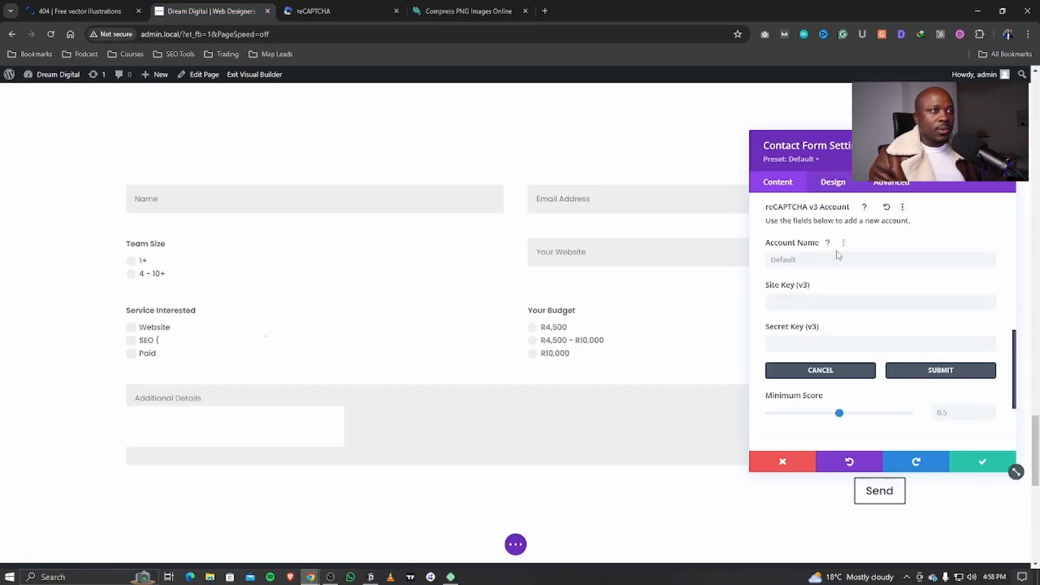
pyautogui.doubleClick(800, 259)
pyautogui.write('si')
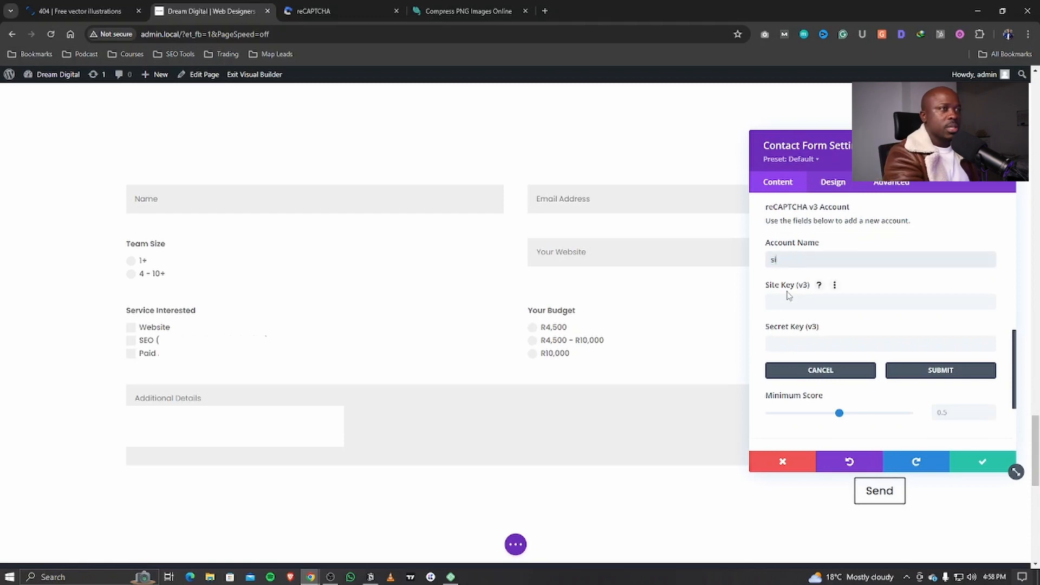
pyautogui.write('rs')
pyautogui.write('eptember digital')
# Step: Copy the site key and secret key from the reCAPTCHA admin page into the account fields
pyautogui.click(343, 11)
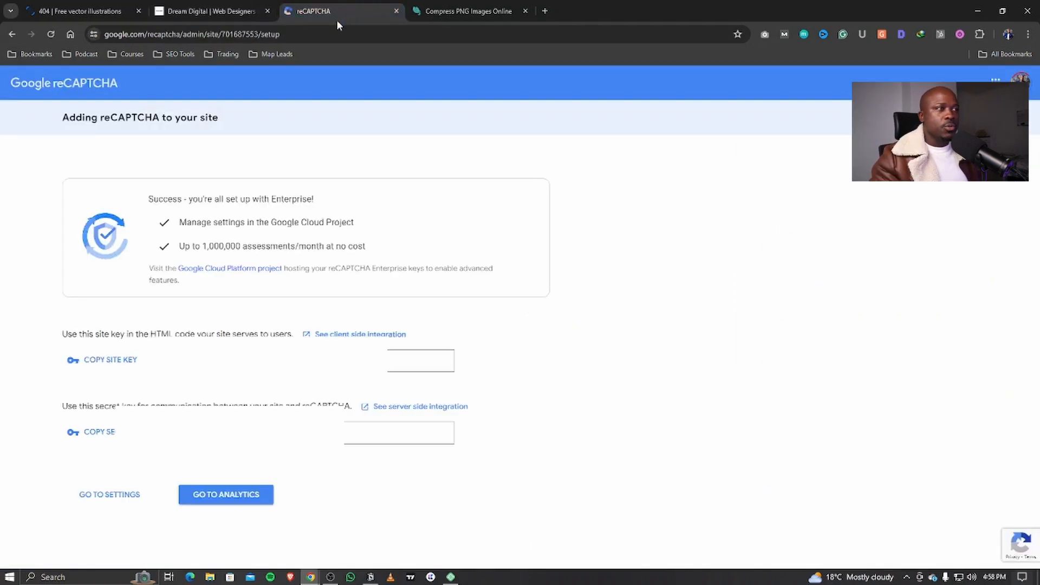
pyautogui.click(124, 361)
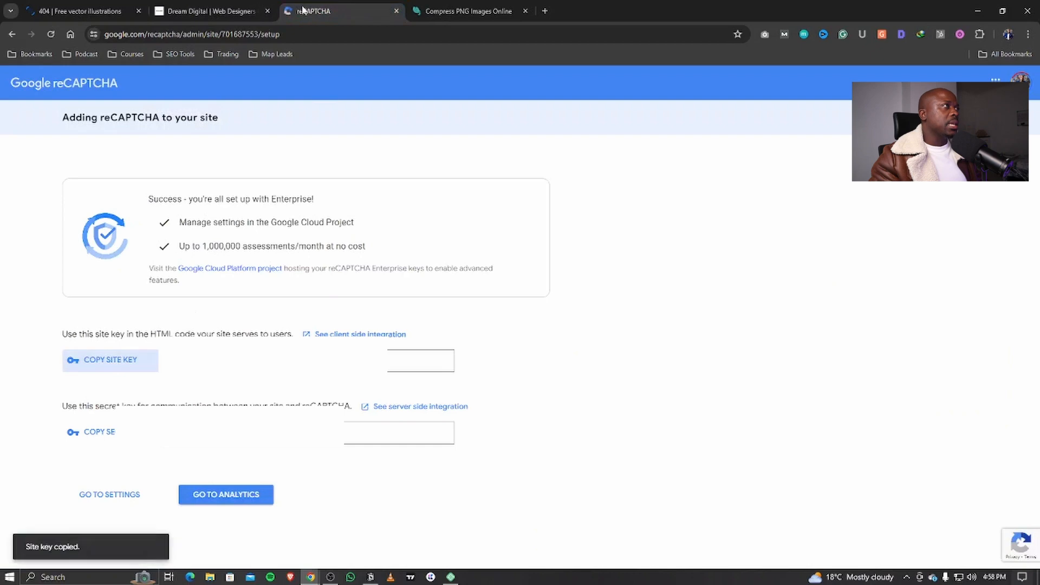
pyautogui.click(214, 11)
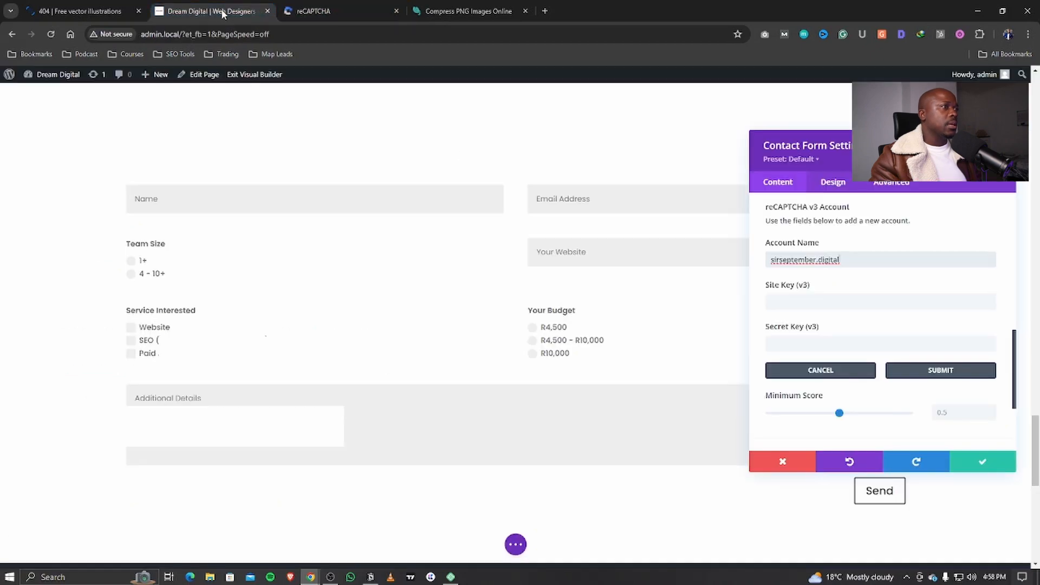
pyautogui.click(840, 297)
pyautogui.hotkey('ctrl', 'v')
pyautogui.click(372, 15)
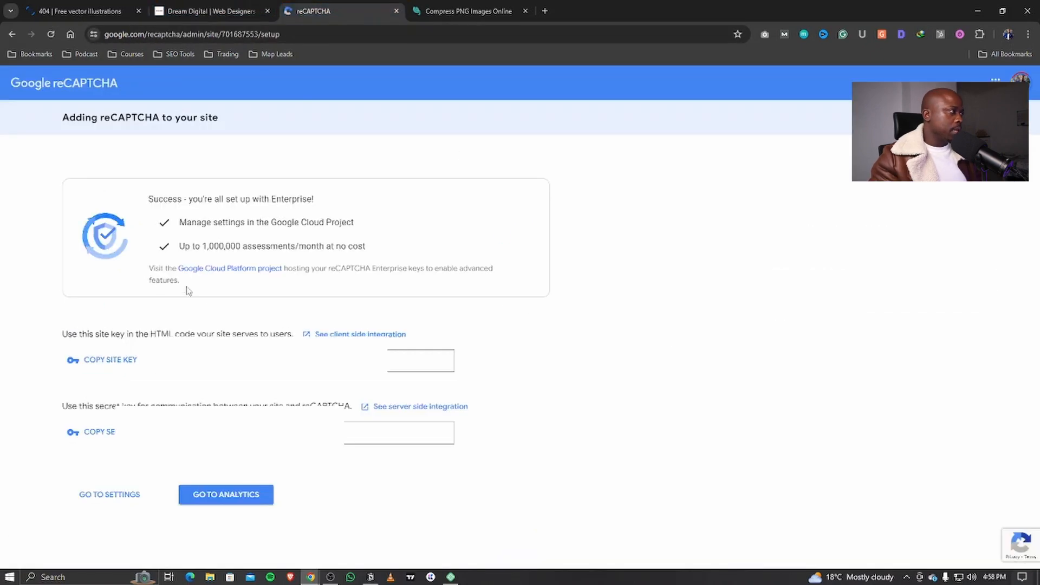
pyautogui.click(99, 432)
pyautogui.click(214, 10)
pyautogui.click(820, 343)
pyautogui.hotkey('ctrl', 'v')
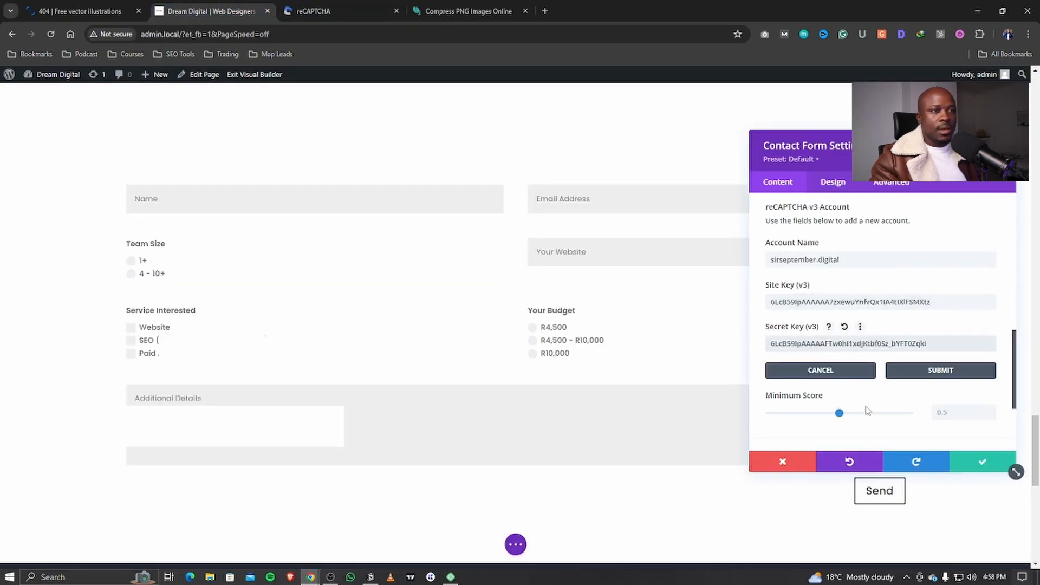
# Step: Raise the Minimum Score to 0.7 and save the contact form settings
pyautogui.scroll(-2, 867, 410)
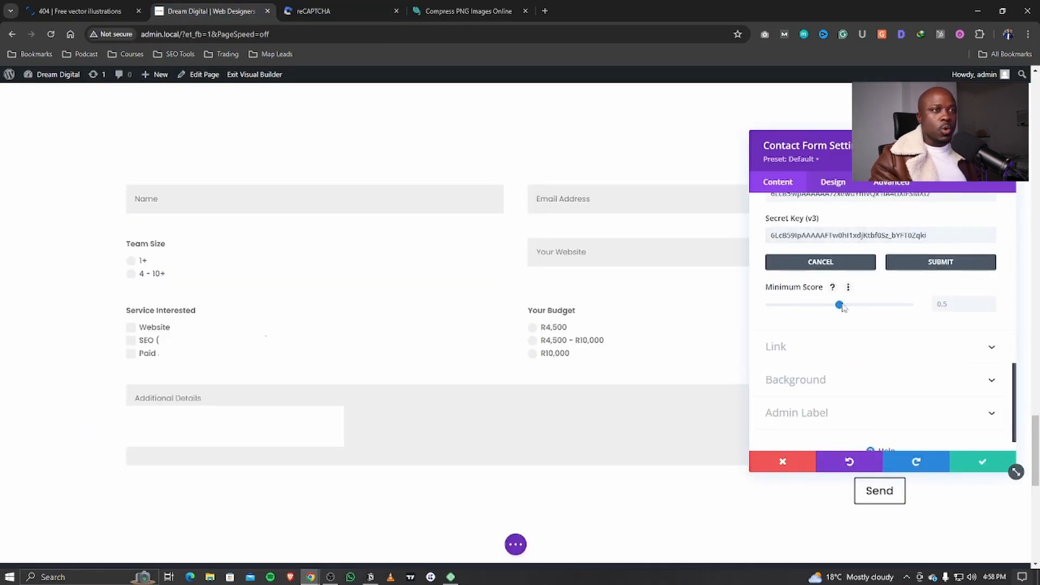
pyautogui.moveTo(848, 307)
pyautogui.mouseDown()
pyautogui.moveTo(879, 306)
pyautogui.moveTo(868, 306)
pyautogui.mouseUp()
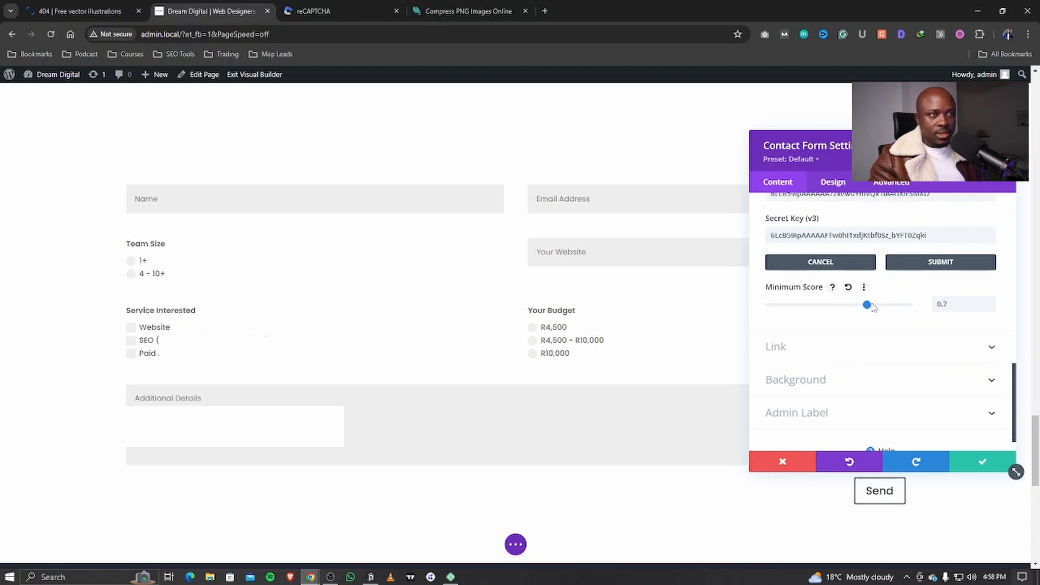
pyautogui.click(981, 461)
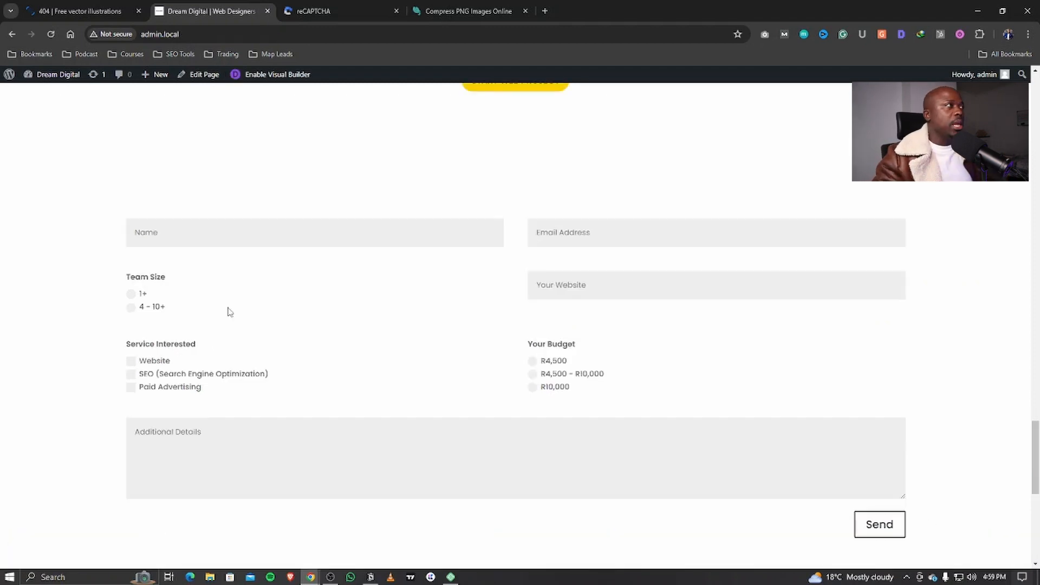
# Step: Reopen the Visual Builder and set the contact section's background colour to the #222831 swatch
pyautogui.click(268, 77)
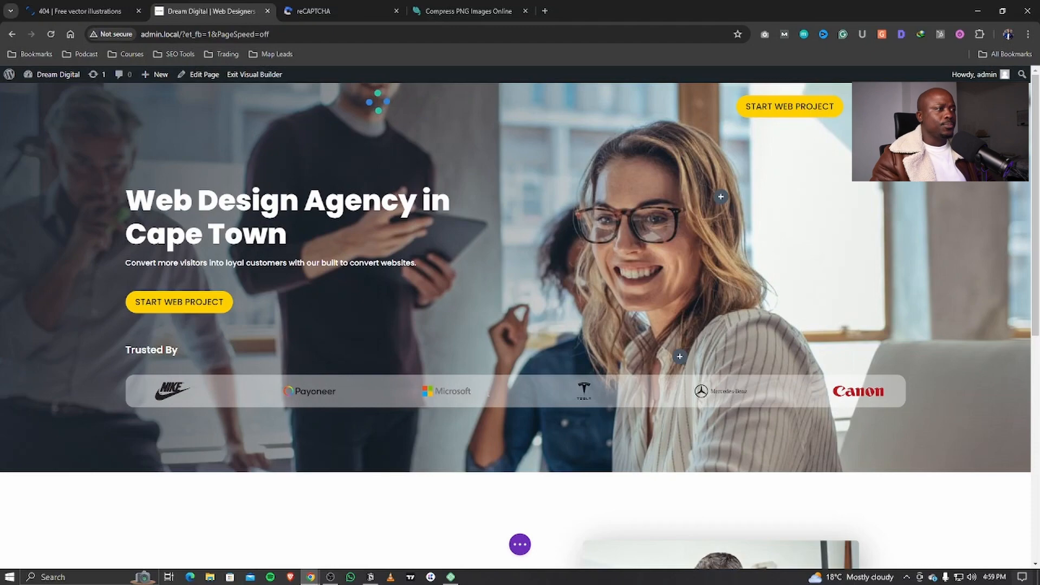
pyautogui.scroll(-20, 474, 406)
pyautogui.scroll(9, 452, 400)
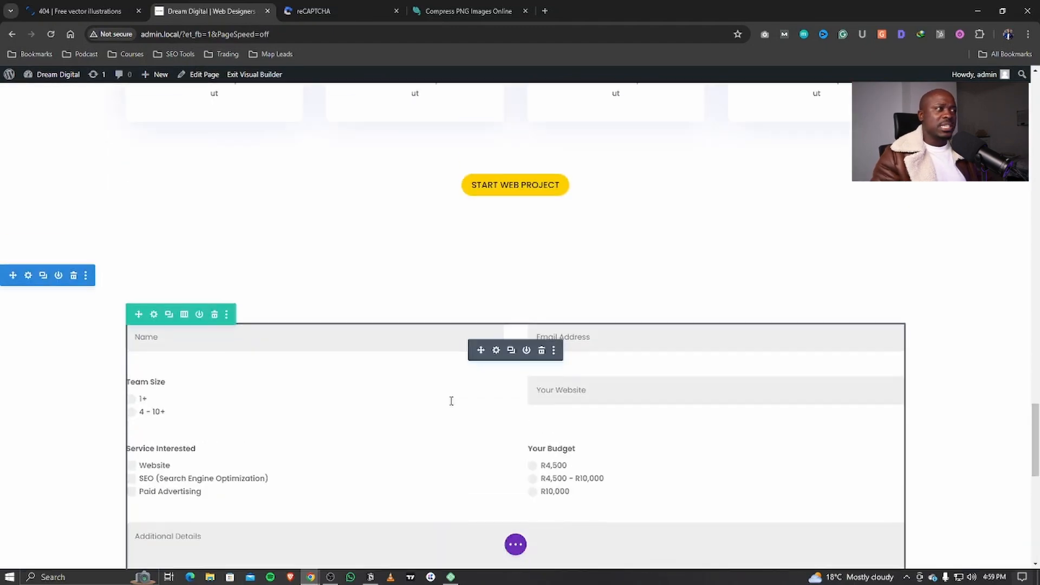
pyautogui.click(43, 345)
pyautogui.click(804, 267)
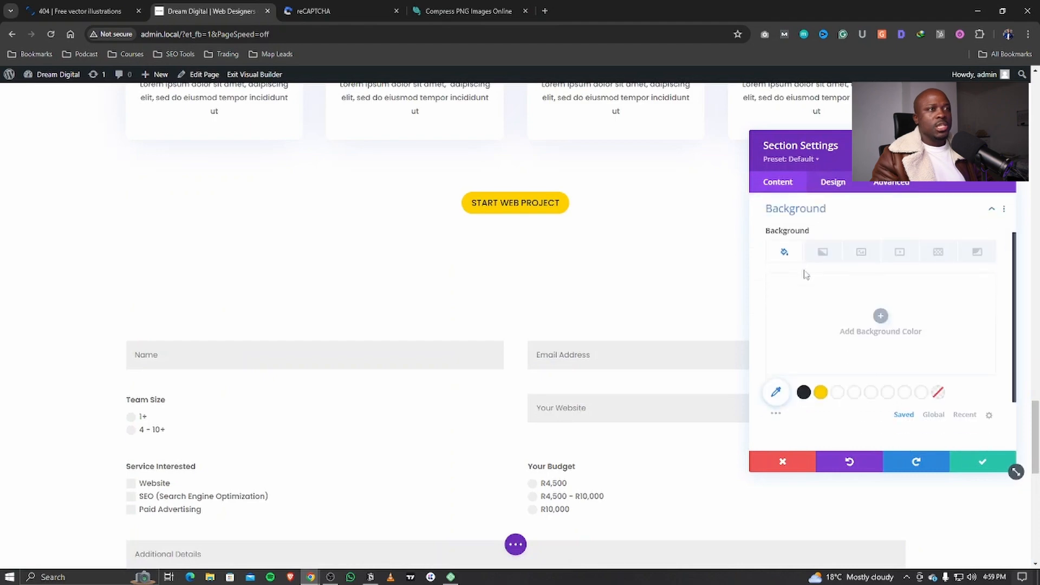
pyautogui.click(807, 396)
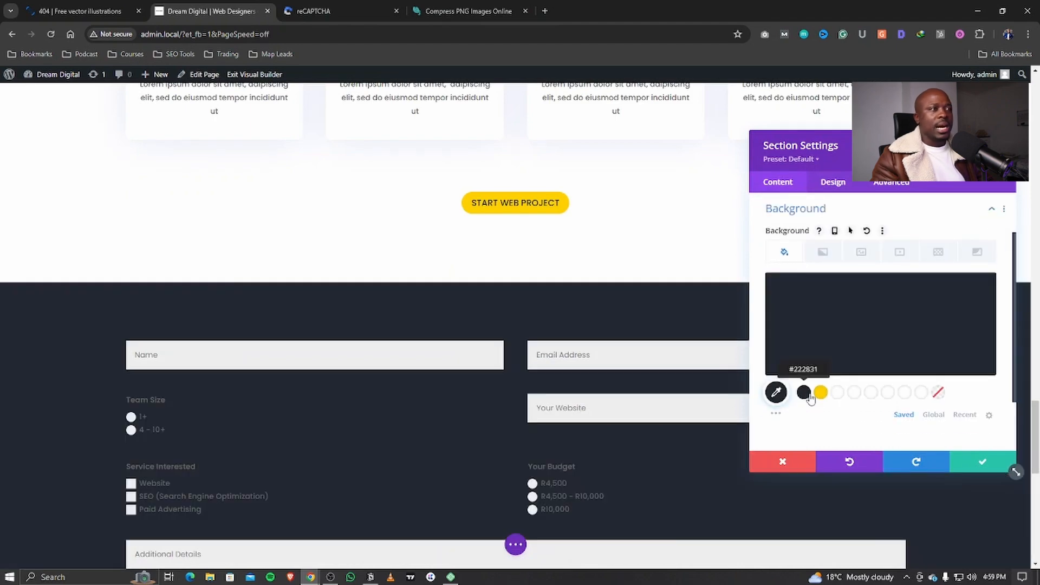
pyautogui.click(983, 463)
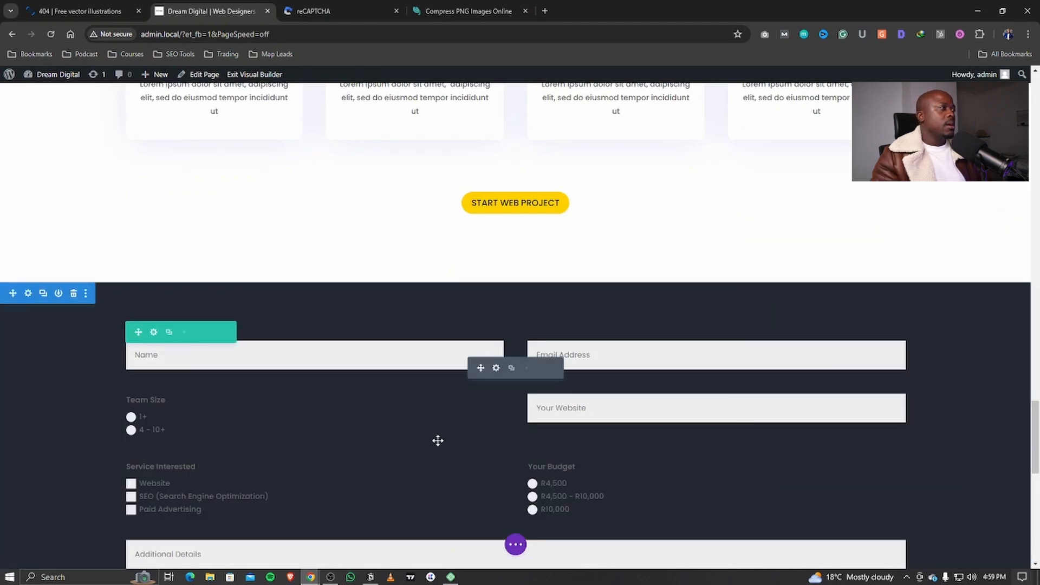
# Step: Set the form row's linked left/right and top/bottom padding to 60px each
pyautogui.click(154, 332)
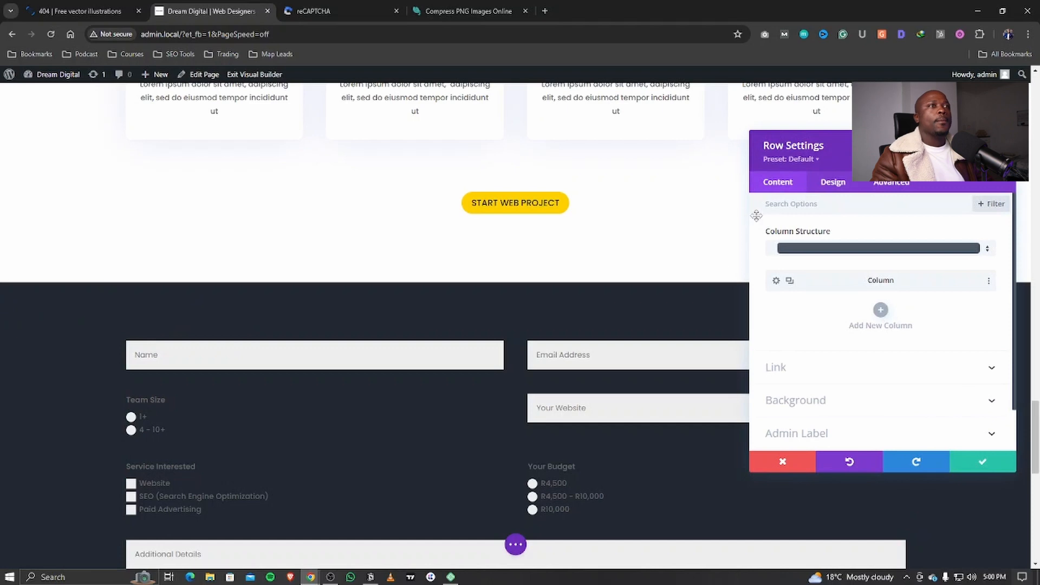
pyautogui.click(834, 183)
pyautogui.click(812, 269)
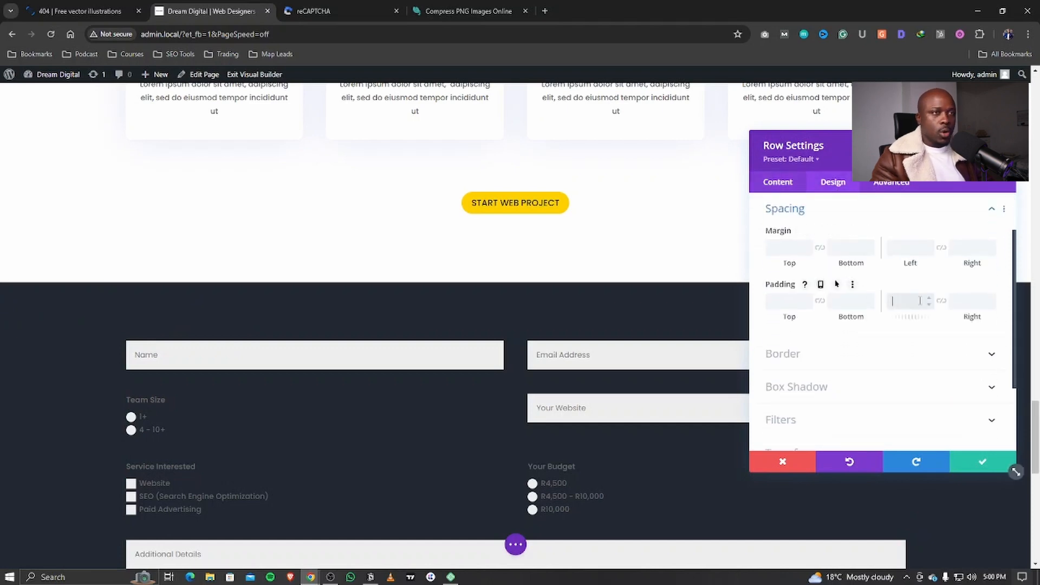
pyautogui.click(941, 301)
pyautogui.click(908, 298)
pyautogui.write('60')
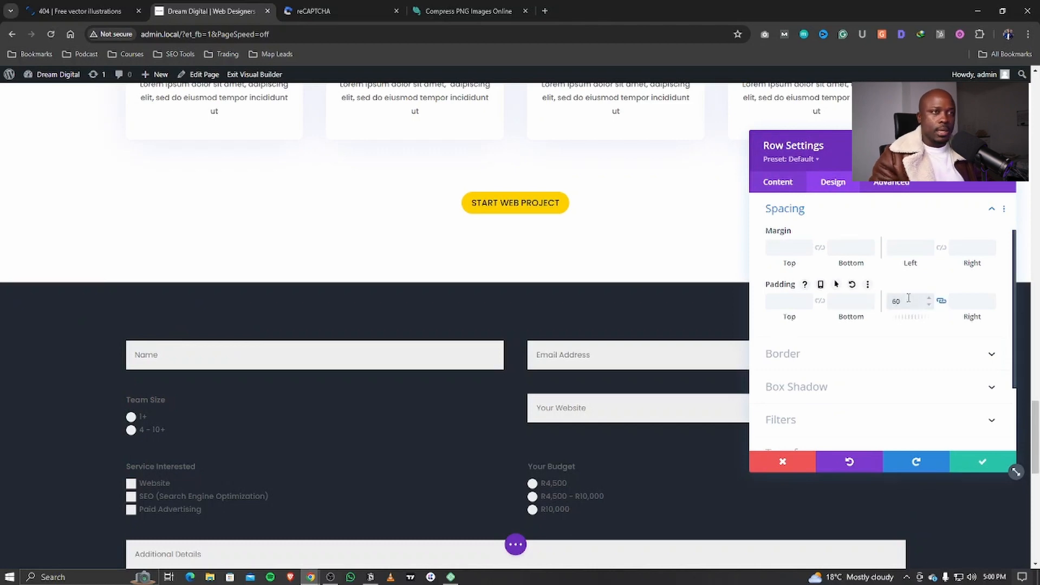
pyautogui.write('px')
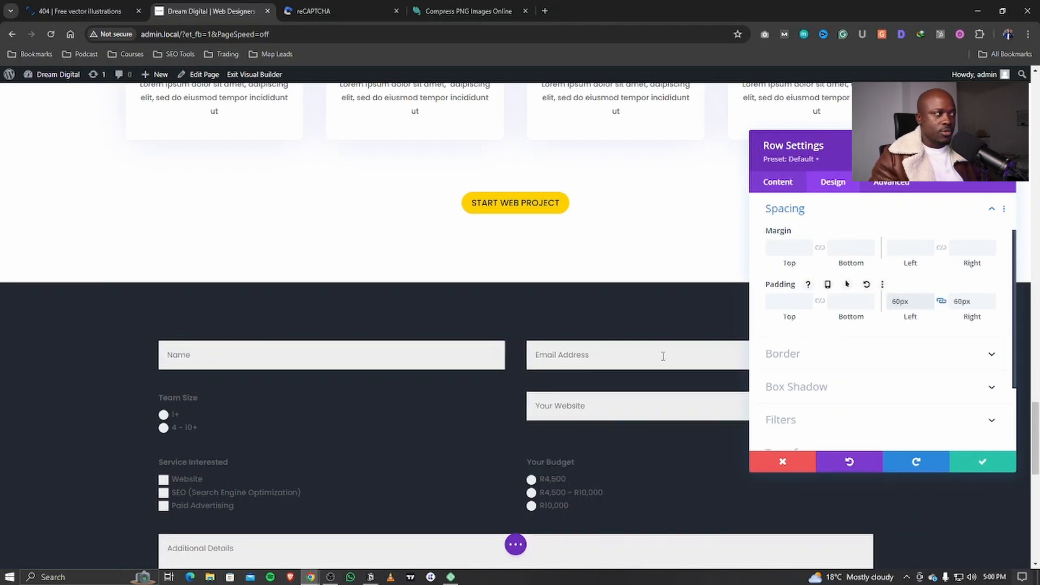
pyautogui.click(785, 302)
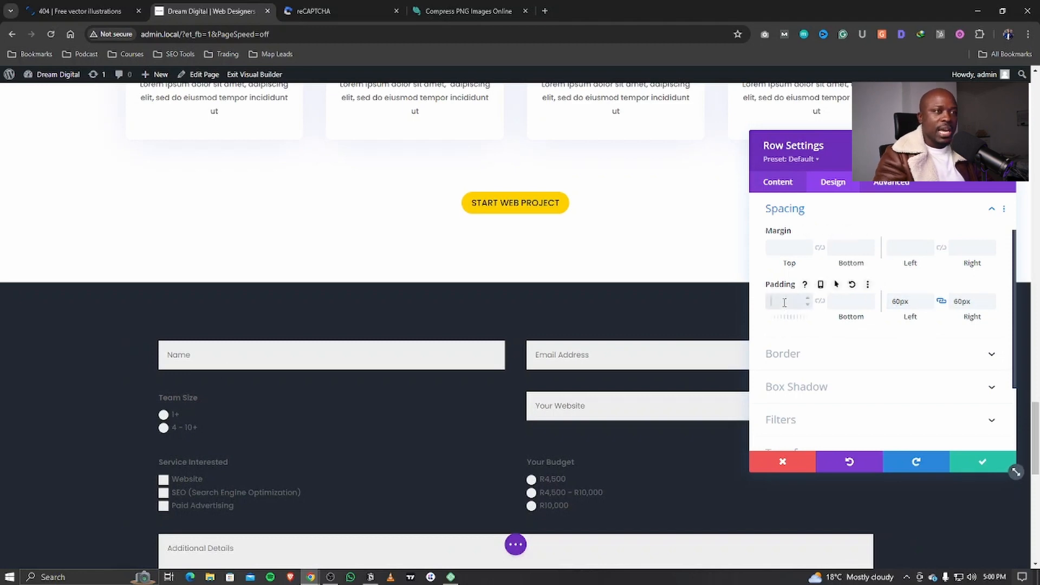
pyautogui.write('60px')
pyautogui.click(820, 301)
# Step: Give the form fields a grey background and white text in the Fields design options
pyautogui.click(567, 385)
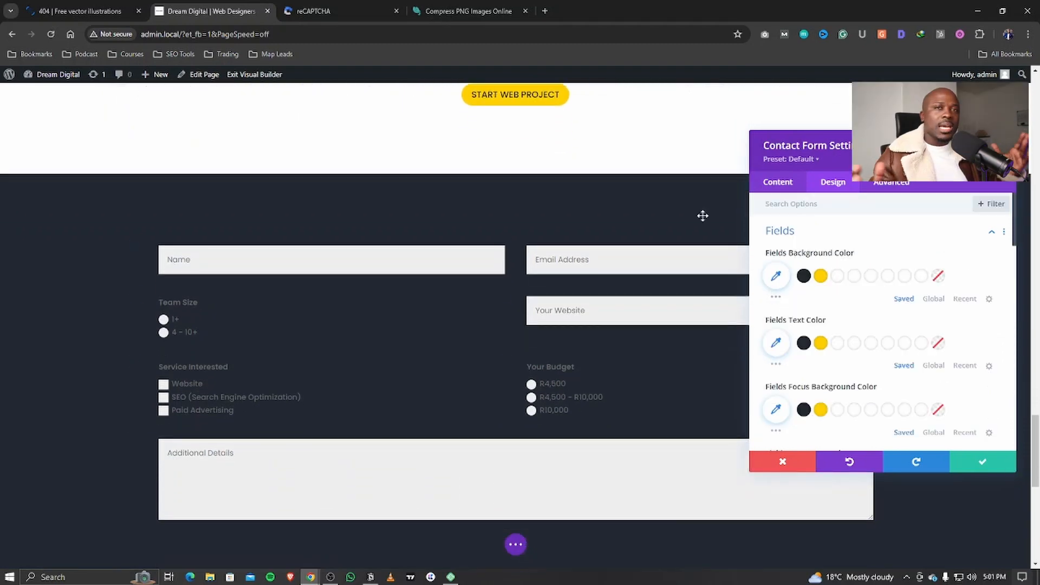
pyautogui.click(780, 237)
pyautogui.click(778, 182)
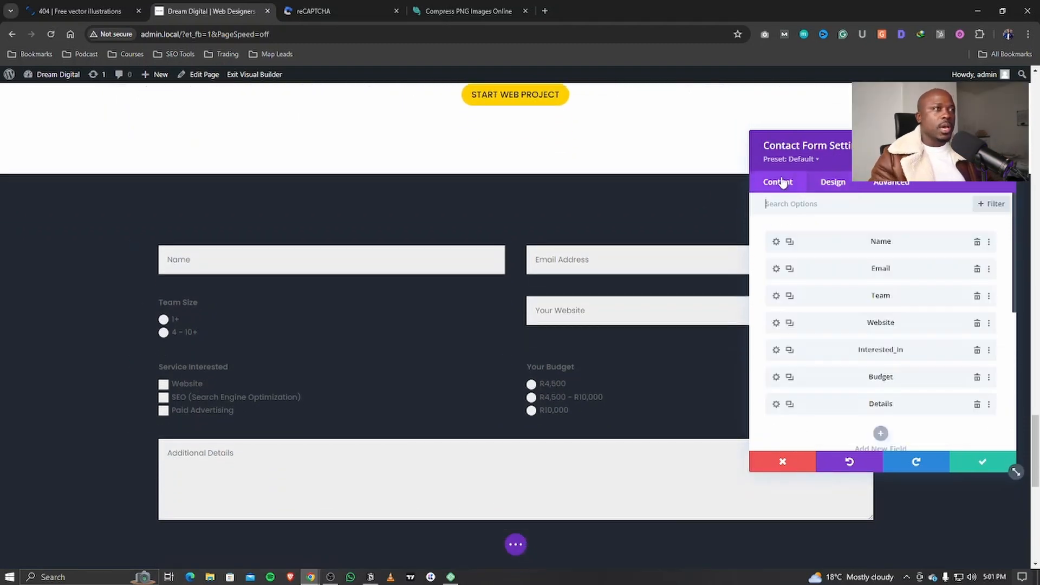
pyautogui.click(833, 182)
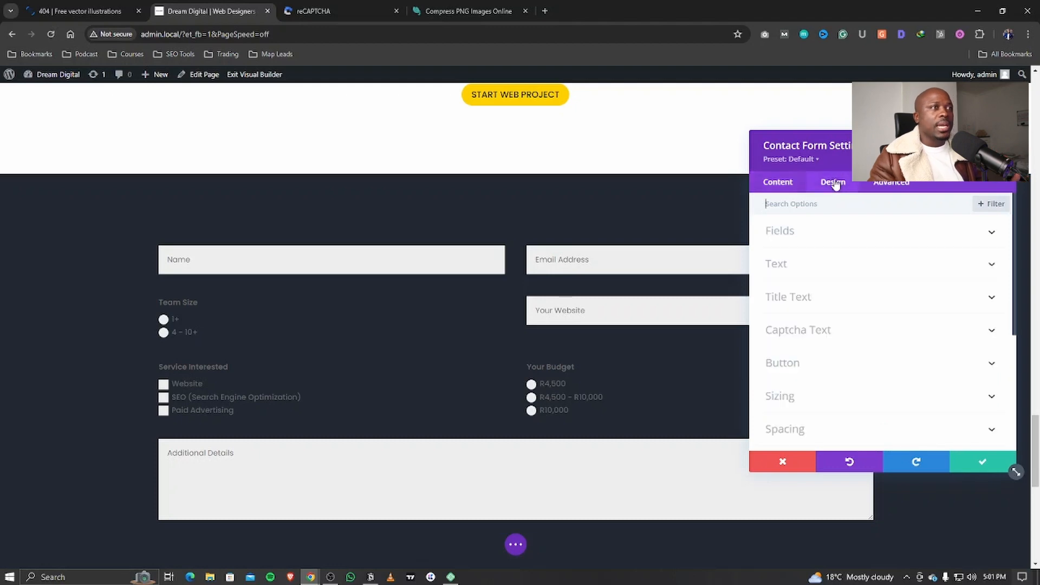
pyautogui.click(806, 232)
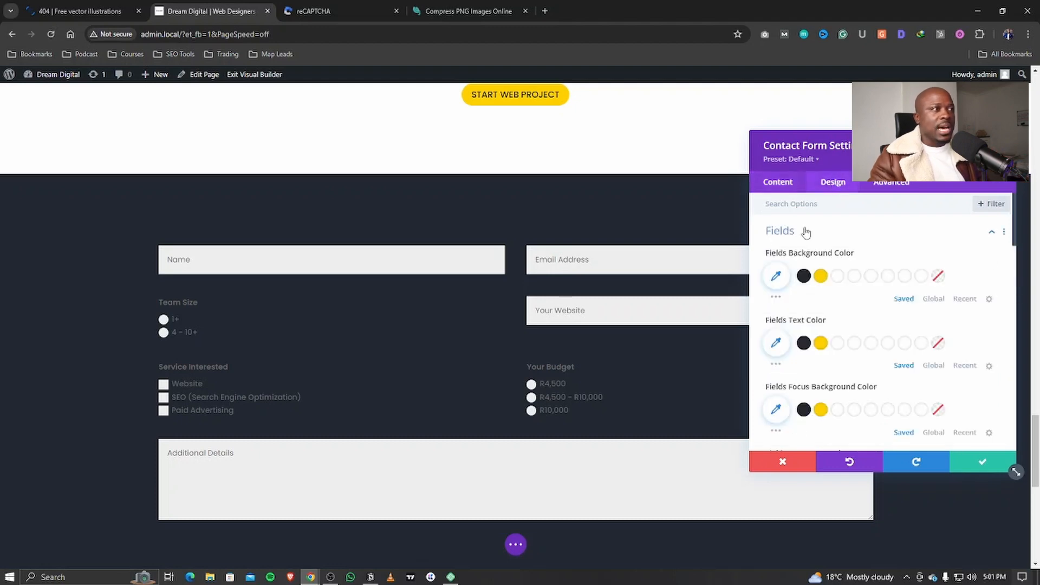
pyautogui.click(776, 278)
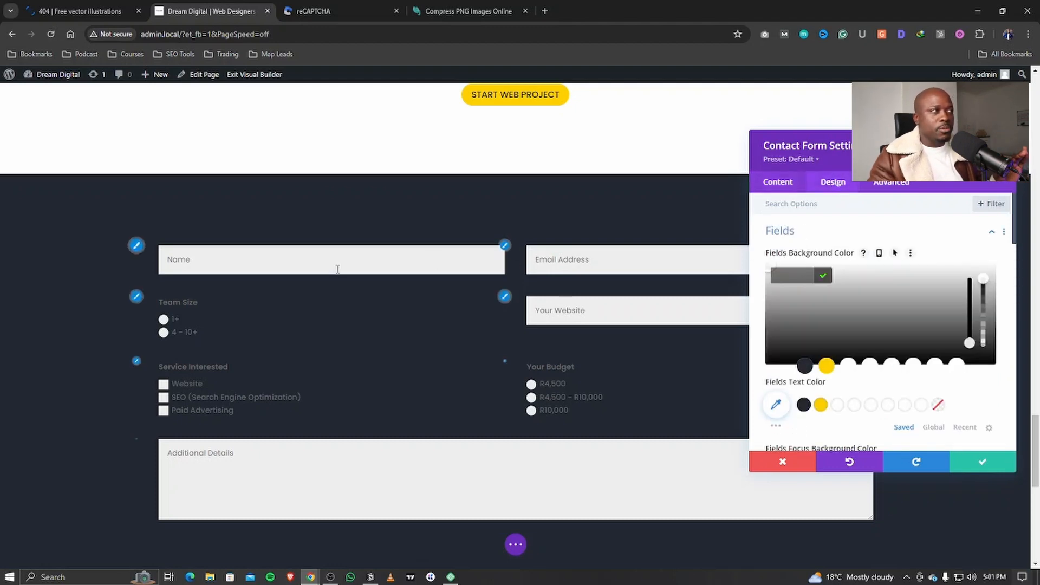
pyautogui.click(768, 266)
pyautogui.moveTo(768, 266); pyautogui.dragTo(750, 322)
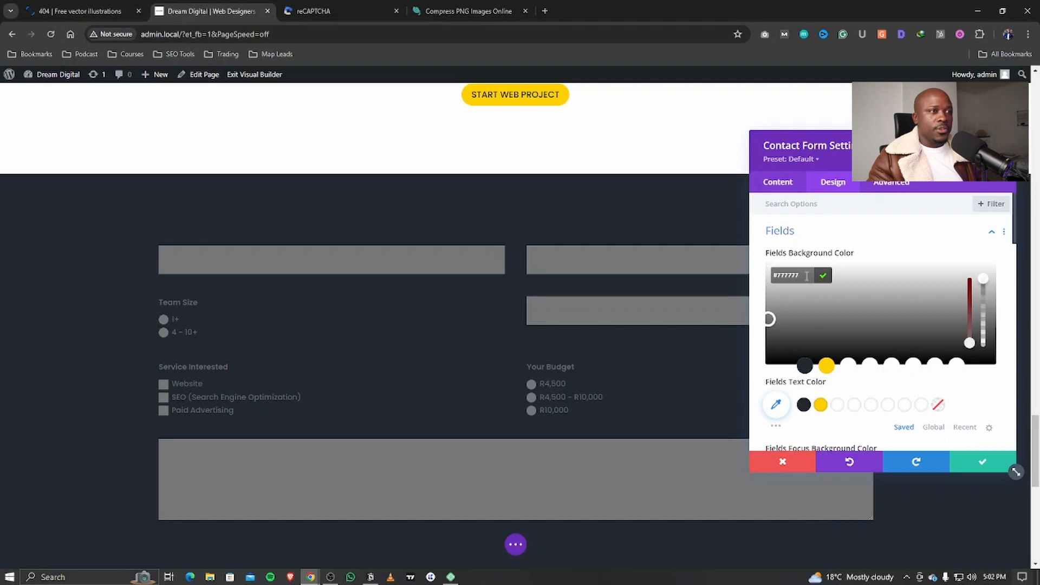
pyautogui.scroll(-2, 801, 253)
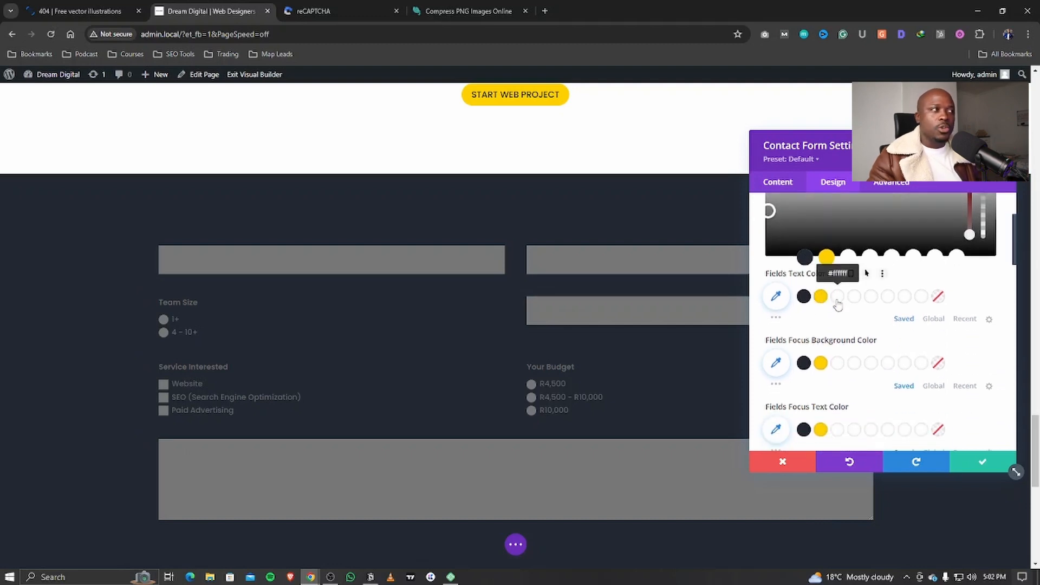
pyautogui.click(838, 301)
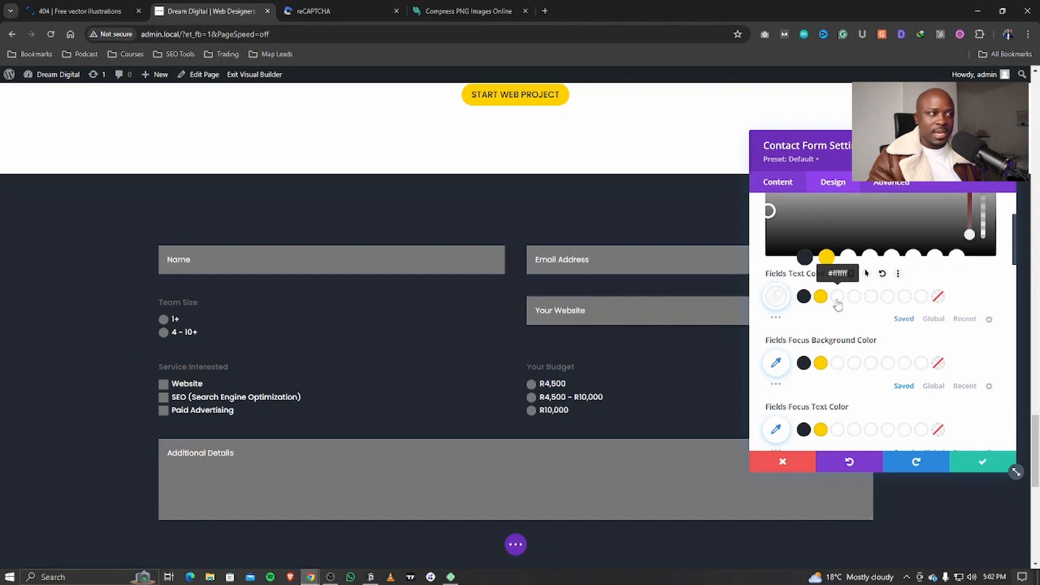
pyautogui.scroll(-1, 826, 314)
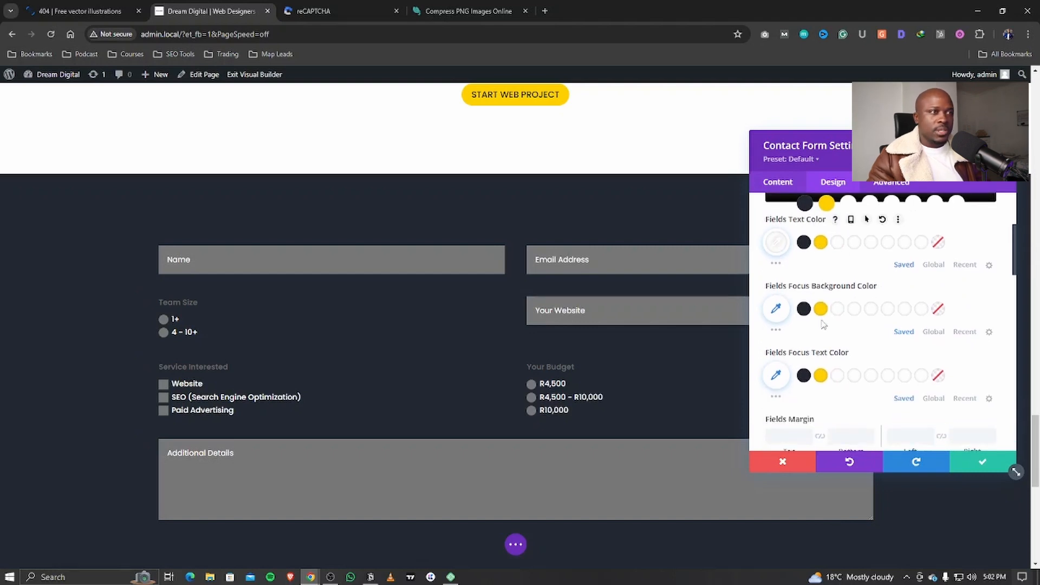
pyautogui.scroll(-1, 824, 324)
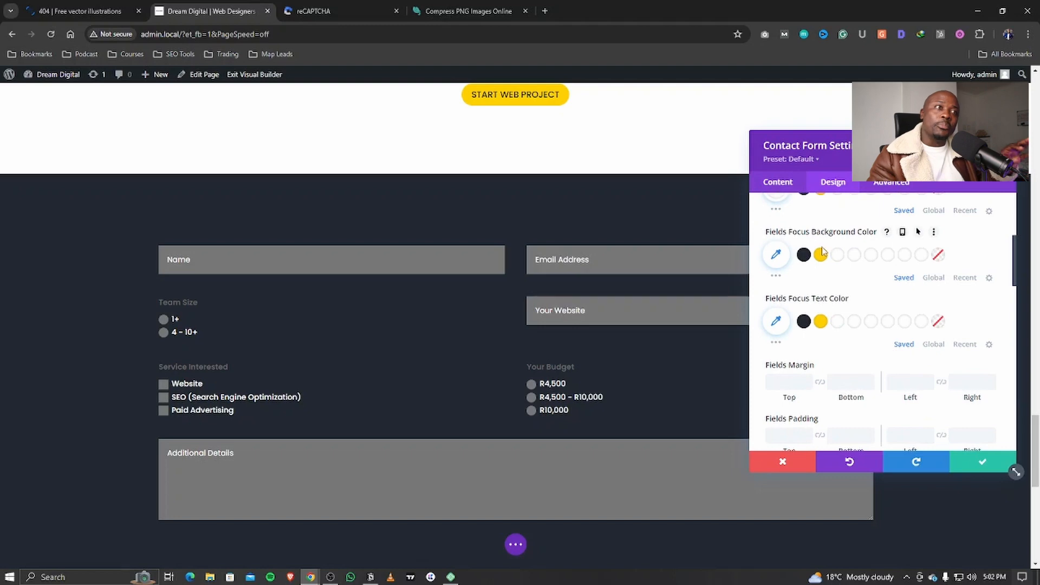
pyautogui.click(300, 253)
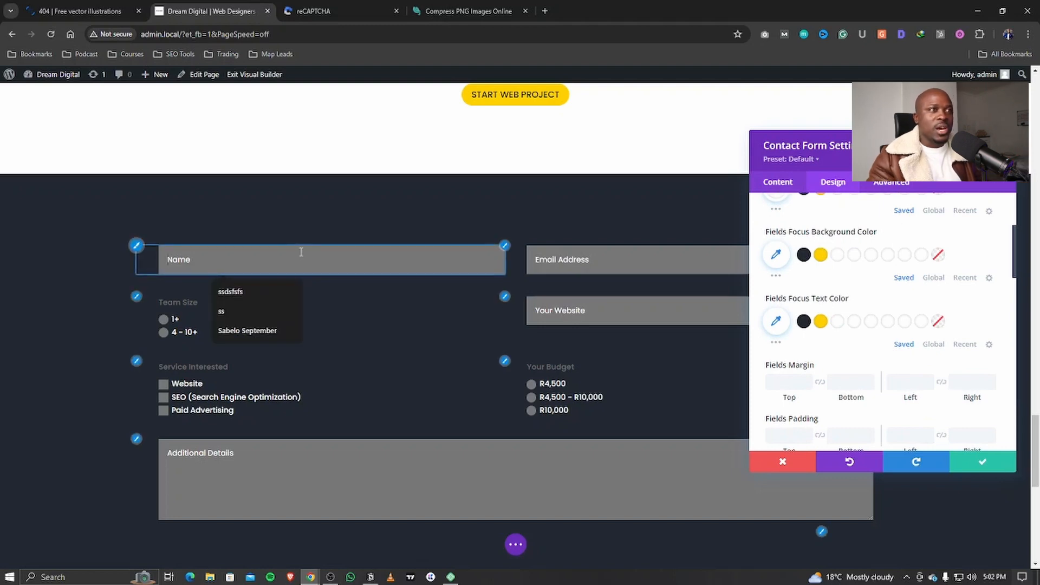
# Step: Set focused fields to a white background with #222831 text, then test by focusing each field
pyautogui.click(837, 257)
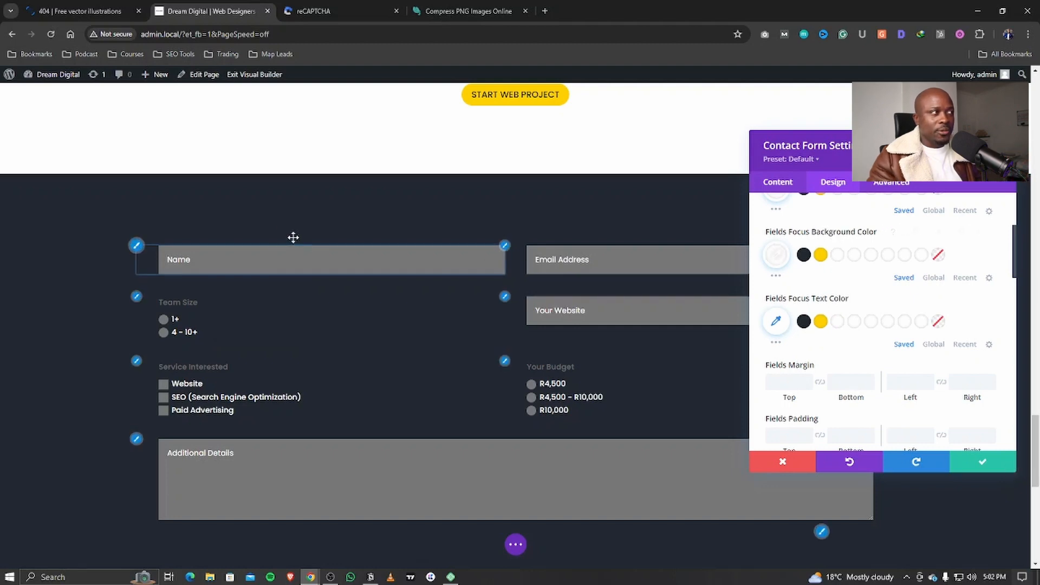
pyautogui.click(277, 266)
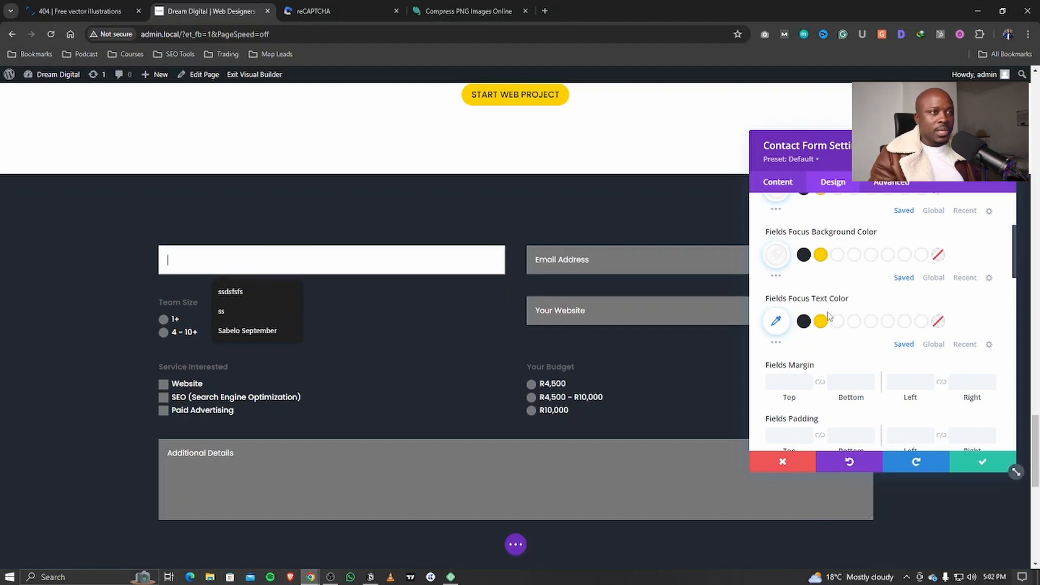
pyautogui.click(804, 322)
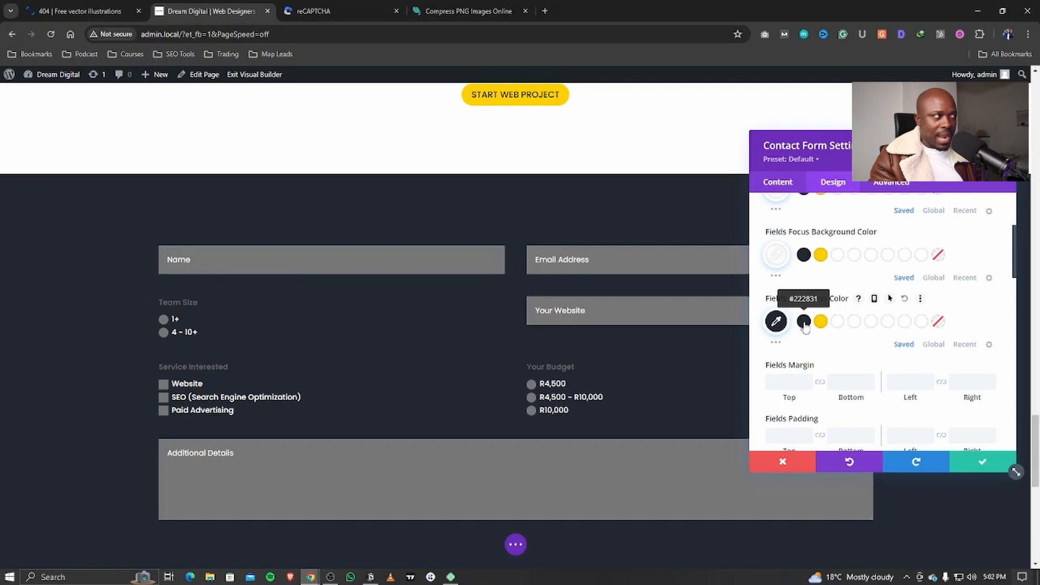
pyautogui.click(280, 260)
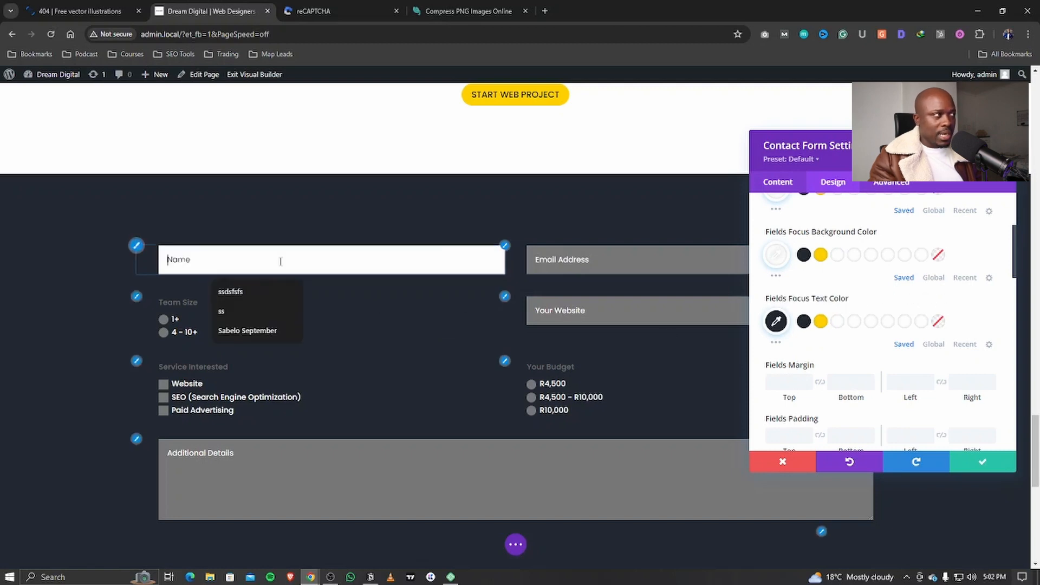
pyautogui.write('hgh')
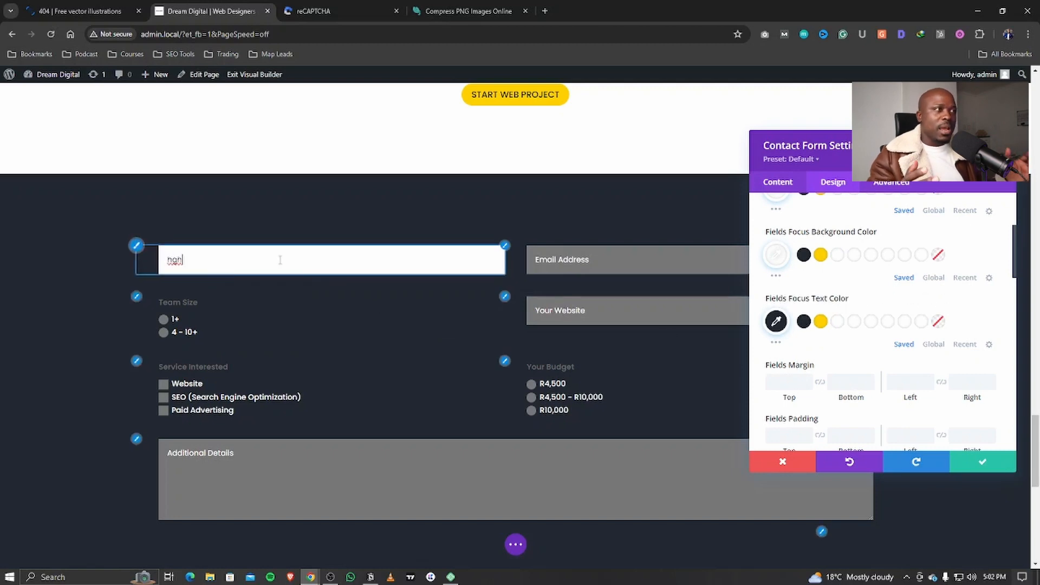
pyautogui.click(587, 263)
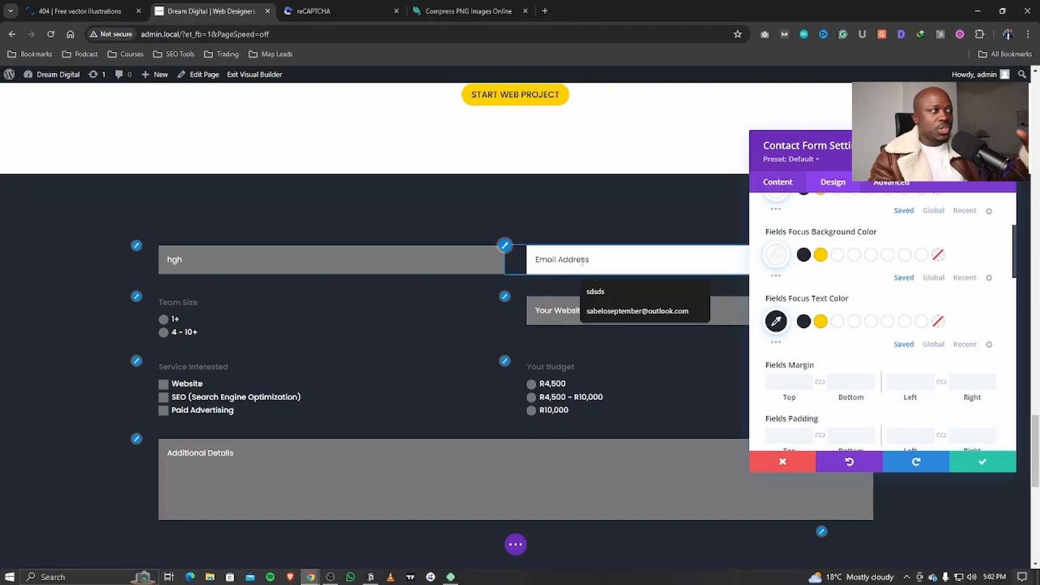
pyautogui.click(569, 311)
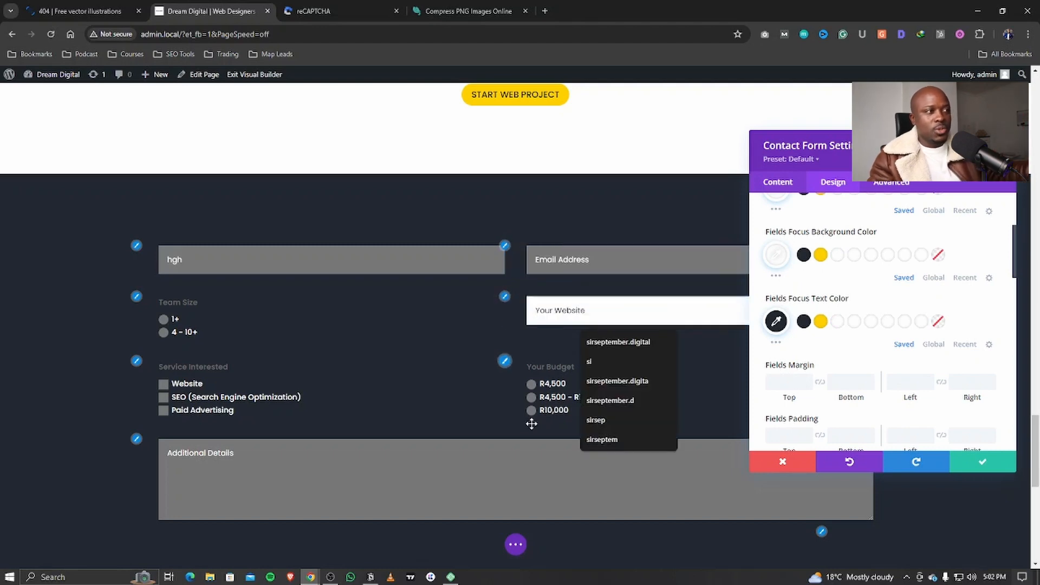
pyautogui.click(173, 458)
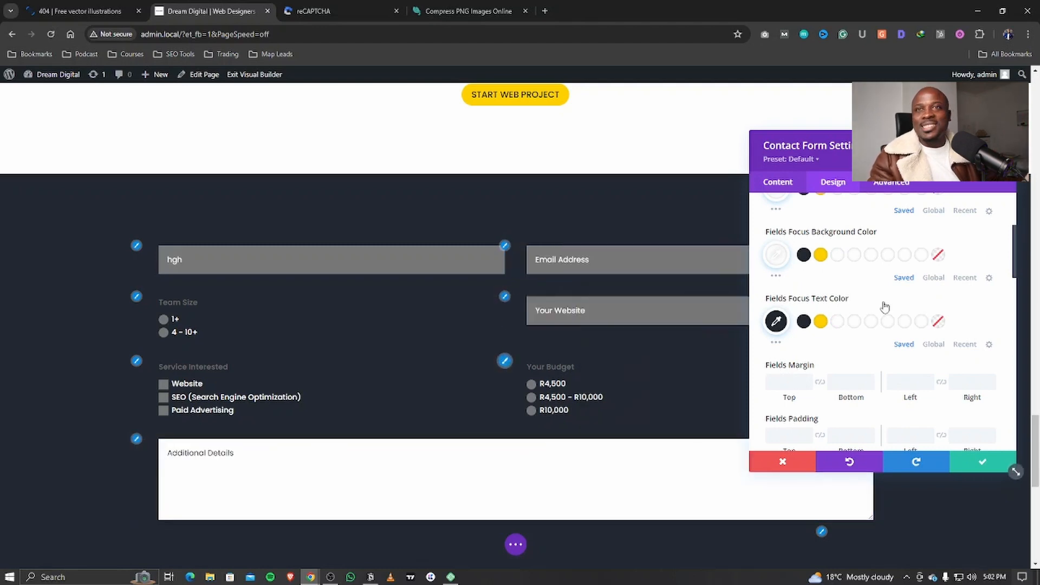
pyautogui.scroll(-2, 904, 306)
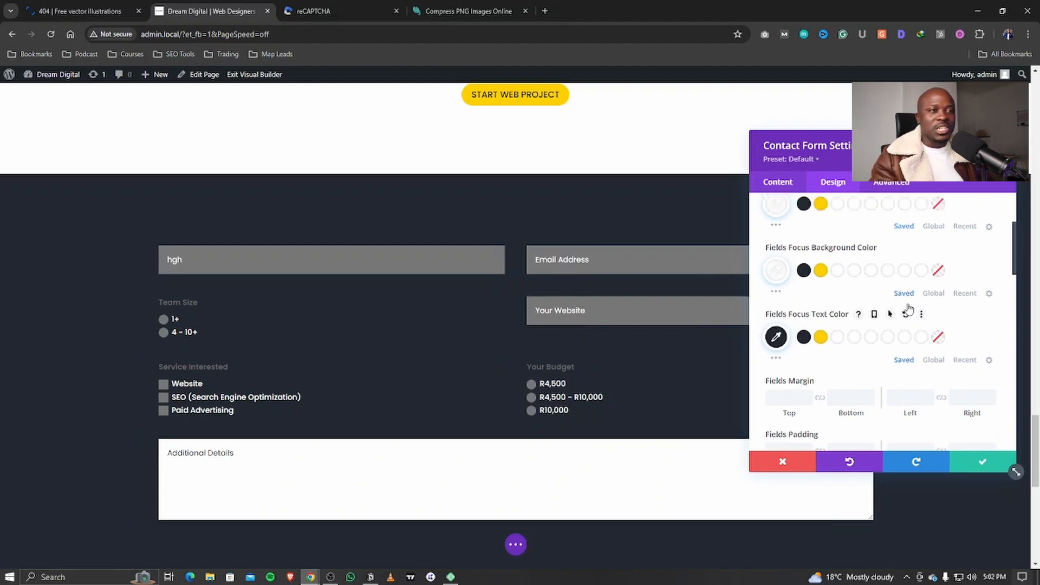
pyautogui.scroll(-1, 905, 312)
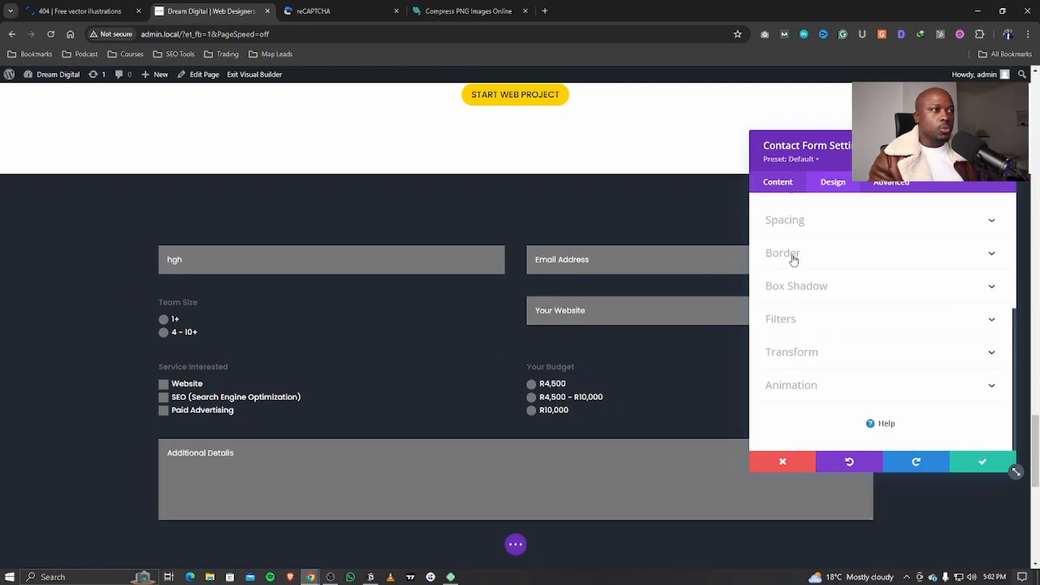
# Step: Enter 6px in the linked Inputs Rounded Corners fields under Border
pyautogui.click(783, 253)
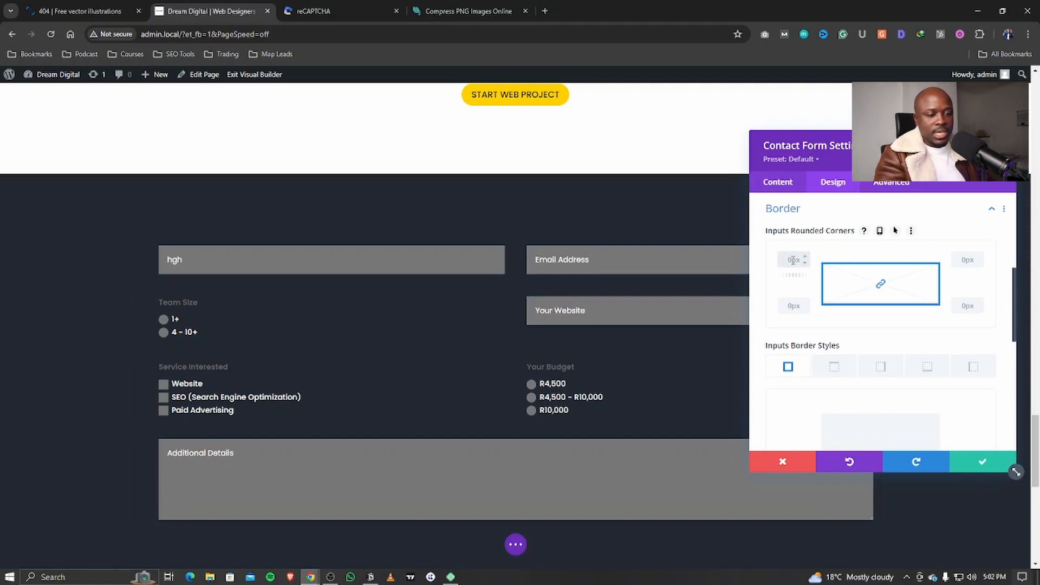
pyautogui.write('6')
pyautogui.click(911, 231)
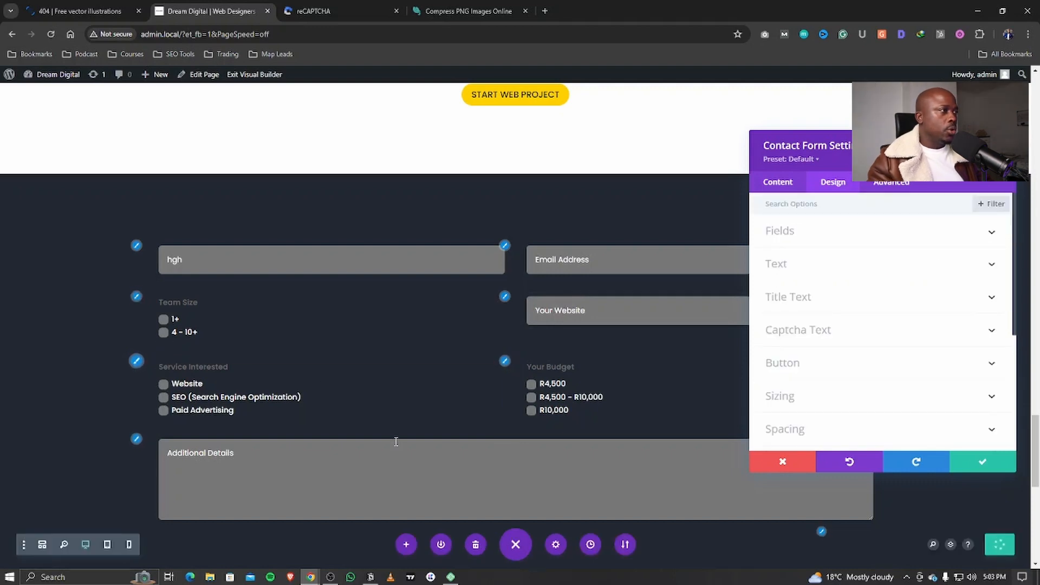
# Step: Enter 'Send A Message' as the contact form's Title under Content > Text
pyautogui.scroll(-4, 444, 398)
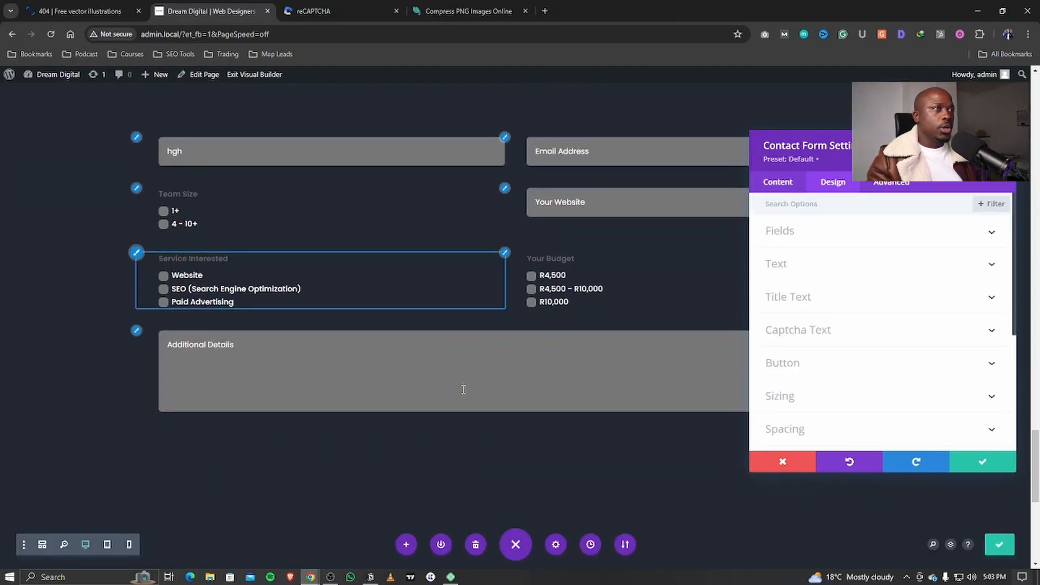
pyautogui.click(777, 180)
pyautogui.scroll(-4, 782, 334)
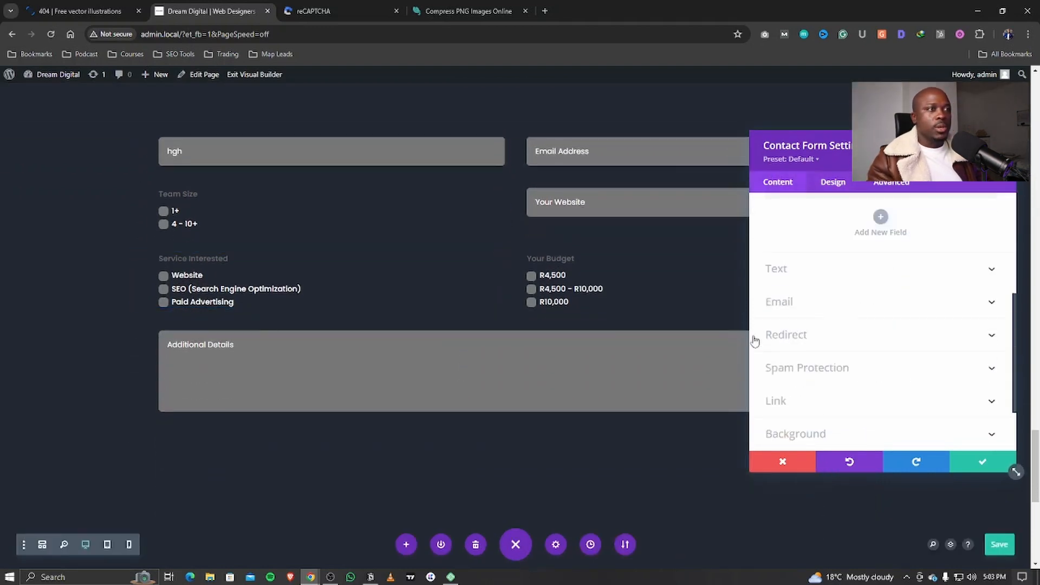
pyautogui.click(778, 267)
pyautogui.click(807, 285)
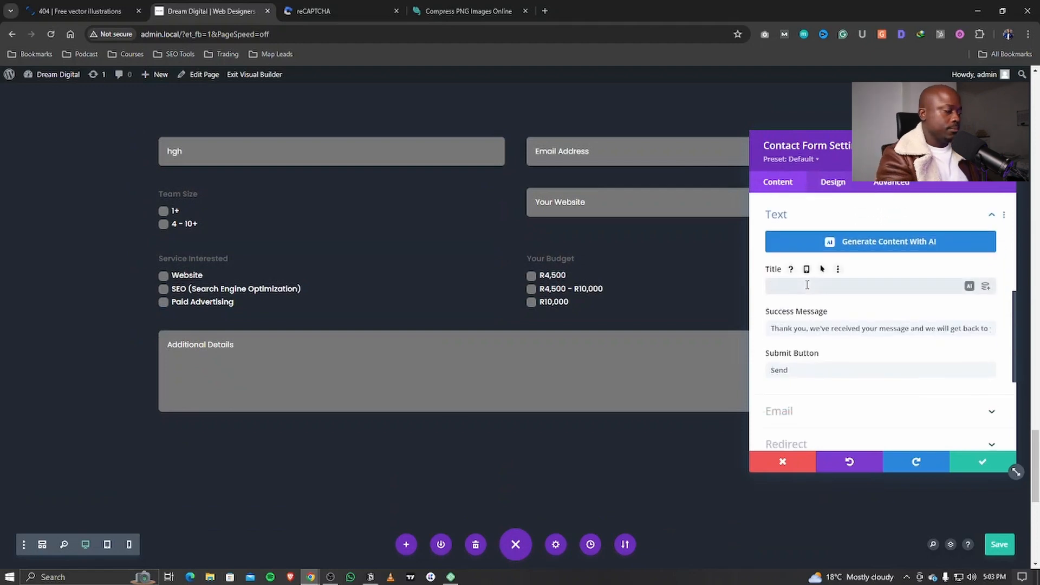
pyautogui.write('Send A Message')
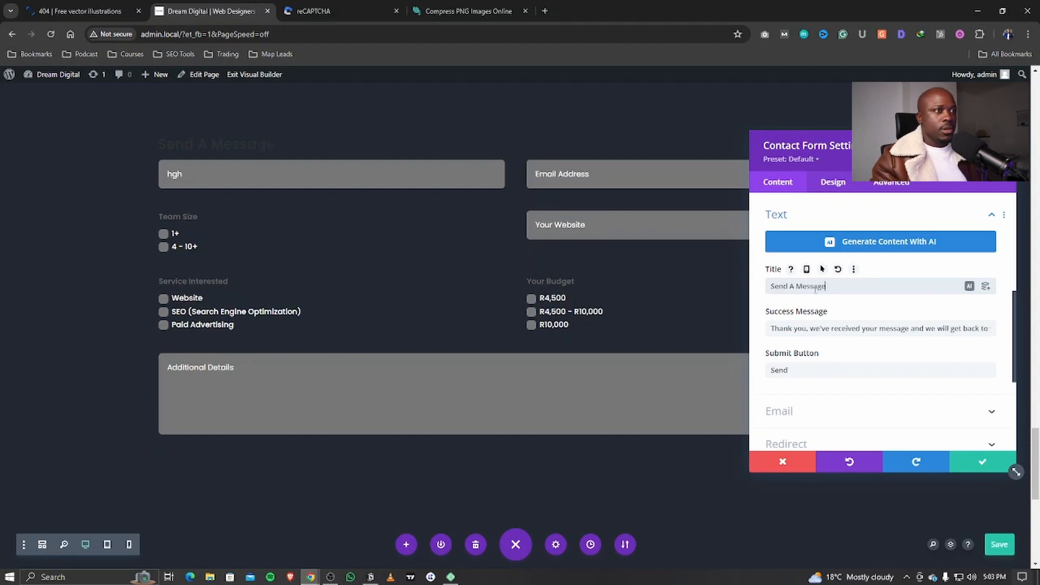
pyautogui.moveTo(823, 287); pyautogui.dragTo(738, 287)
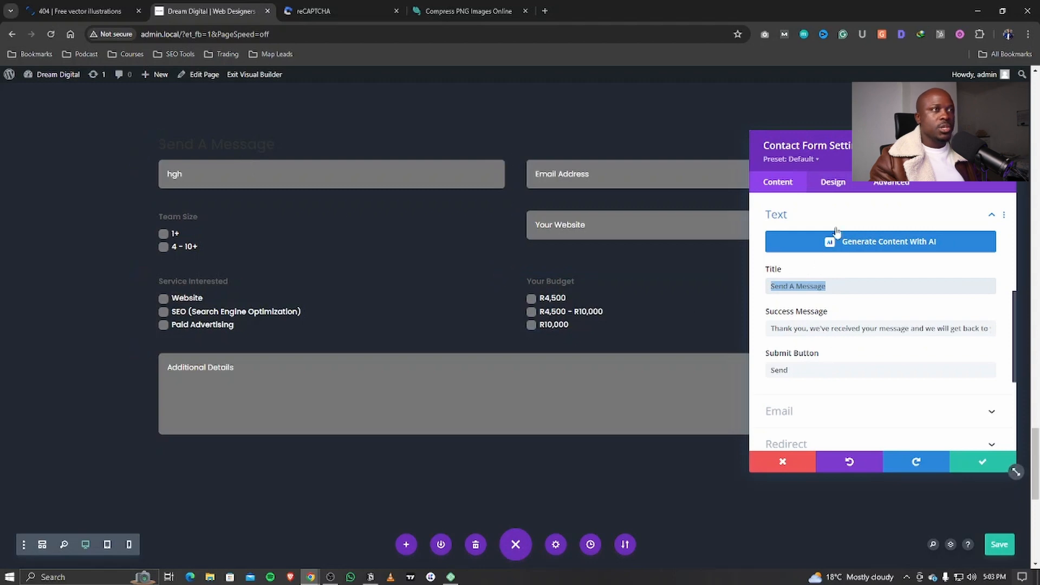
pyautogui.click(833, 185)
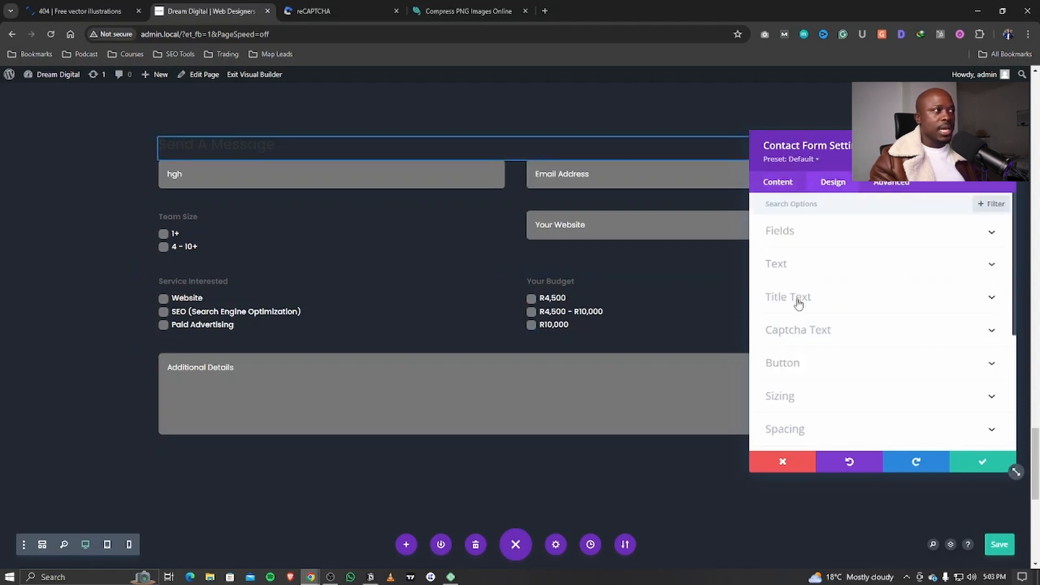
# Step: Make the form title bold, uppercase and #ffd000 yellow, then exit the Visual Builder
pyautogui.click(799, 299)
pyautogui.scroll(-4, 823, 336)
pyautogui.click(821, 300)
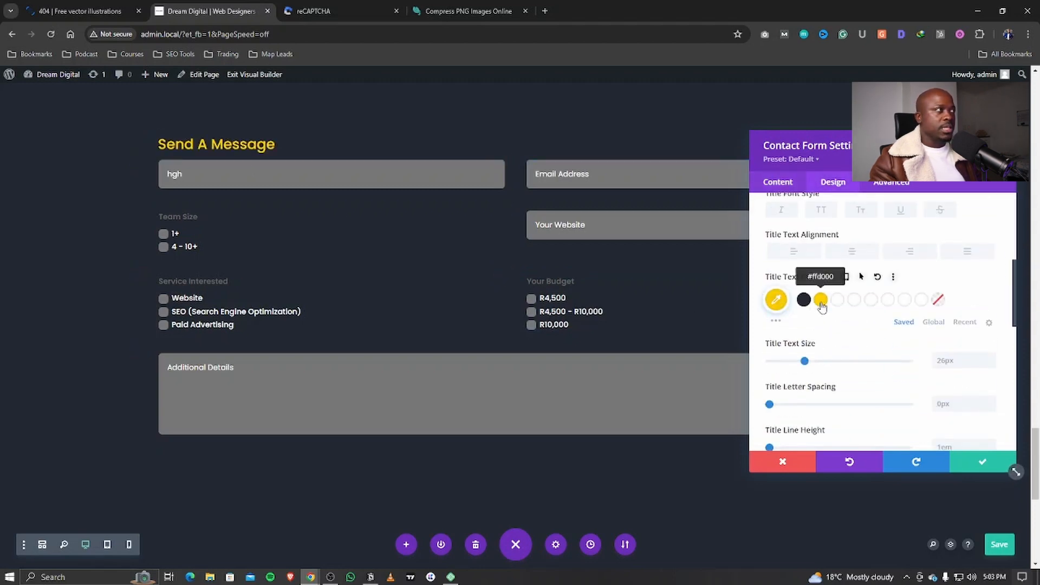
pyautogui.scroll(3, 845, 288)
pyautogui.click(825, 282)
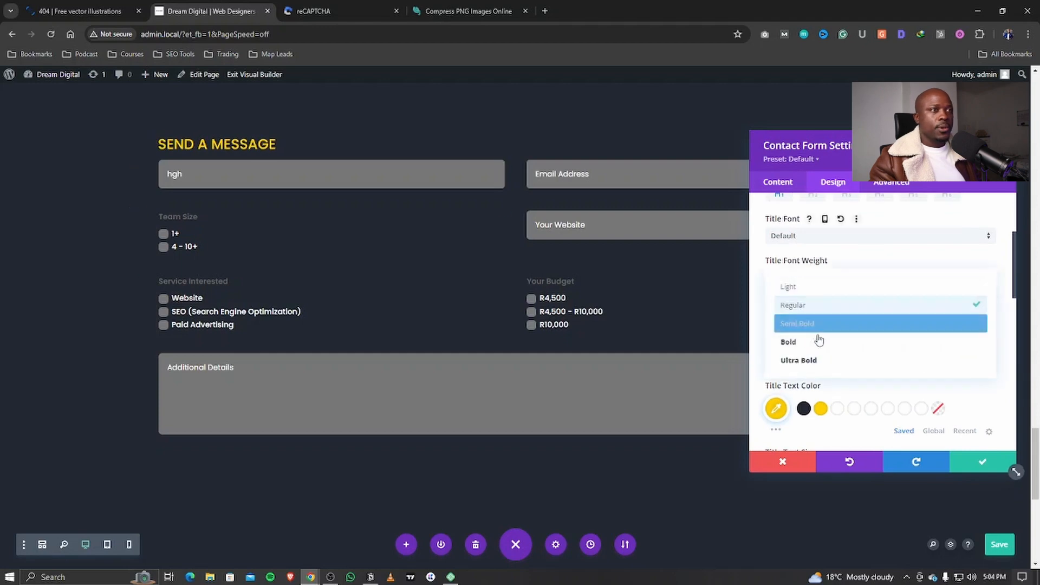
pyautogui.click(812, 350)
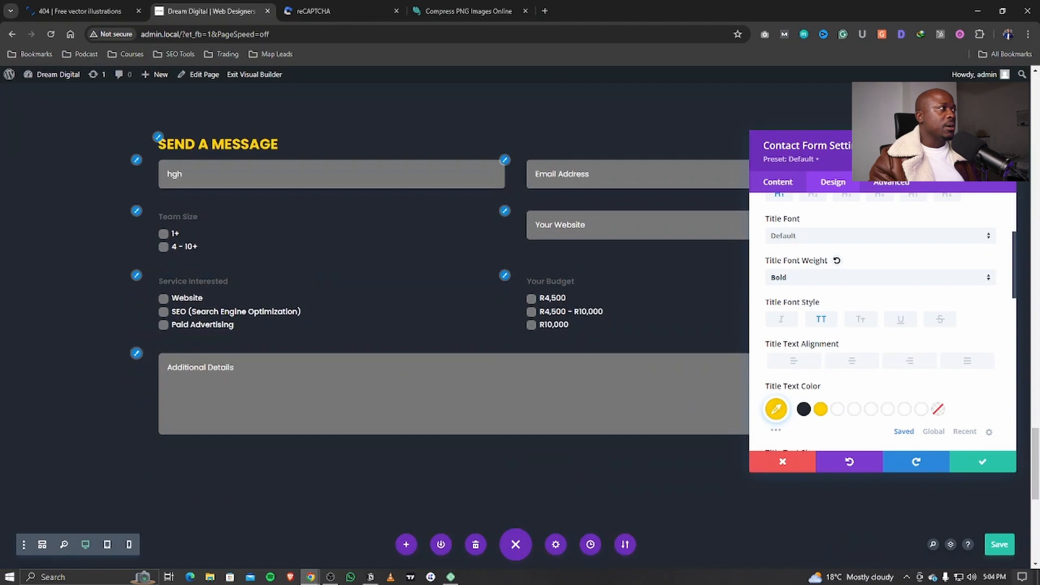
pyautogui.click(258, 79)
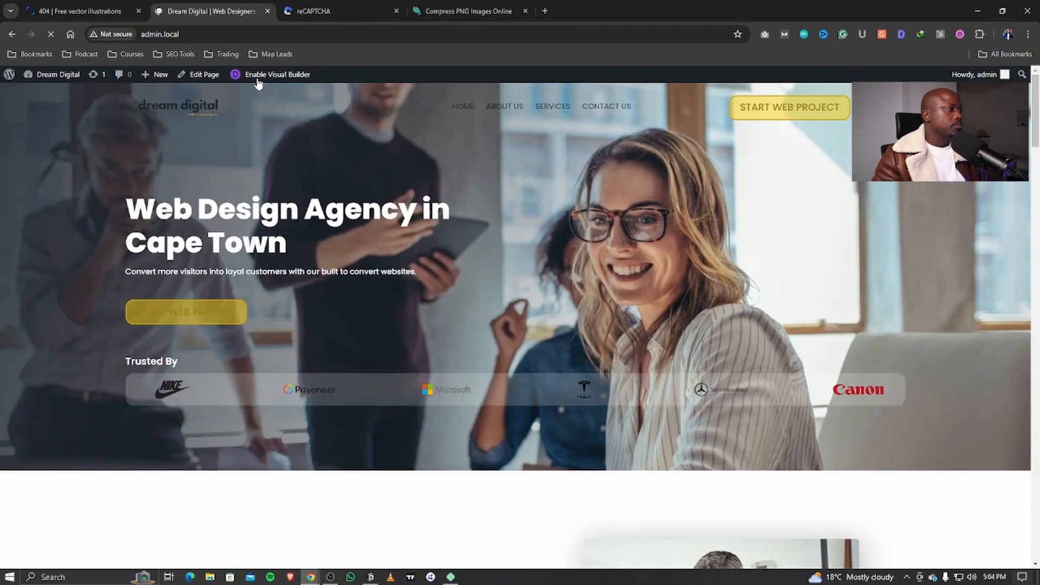
# Step: Try the live form: pick 4 - 10+ team size, SEO, Paid Advertising and budget options, then re-enable Visual Builder
pyautogui.scroll(-2, 552, 304)
pyautogui.scroll(-20, 552, 305)
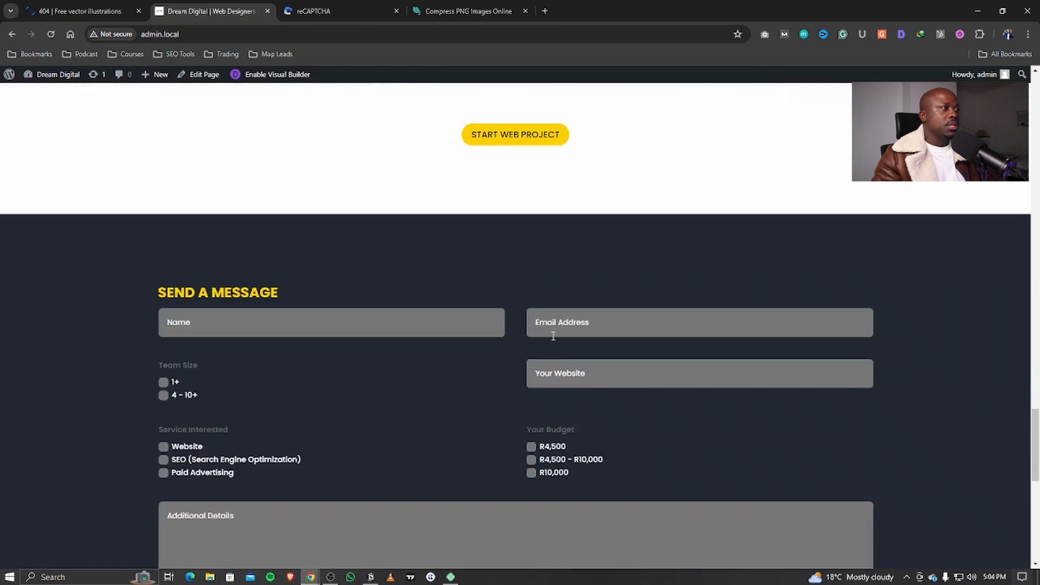
pyautogui.scroll(-3, 552, 339)
pyautogui.scroll(1, 548, 339)
pyautogui.click(213, 213)
pyautogui.click(163, 275)
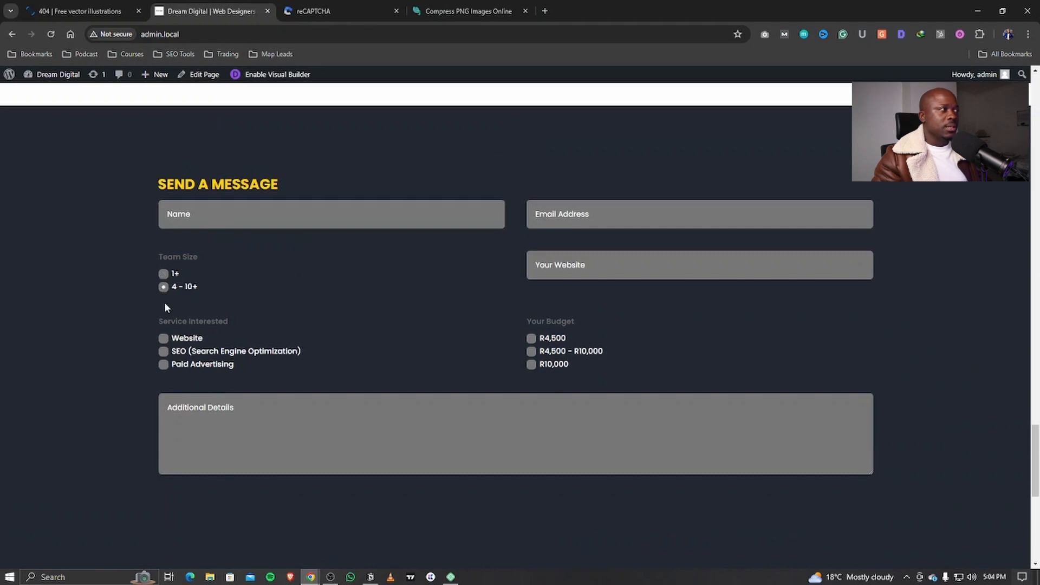
pyautogui.click(162, 351)
pyautogui.click(162, 365)
pyautogui.click(532, 352)
pyautogui.click(532, 364)
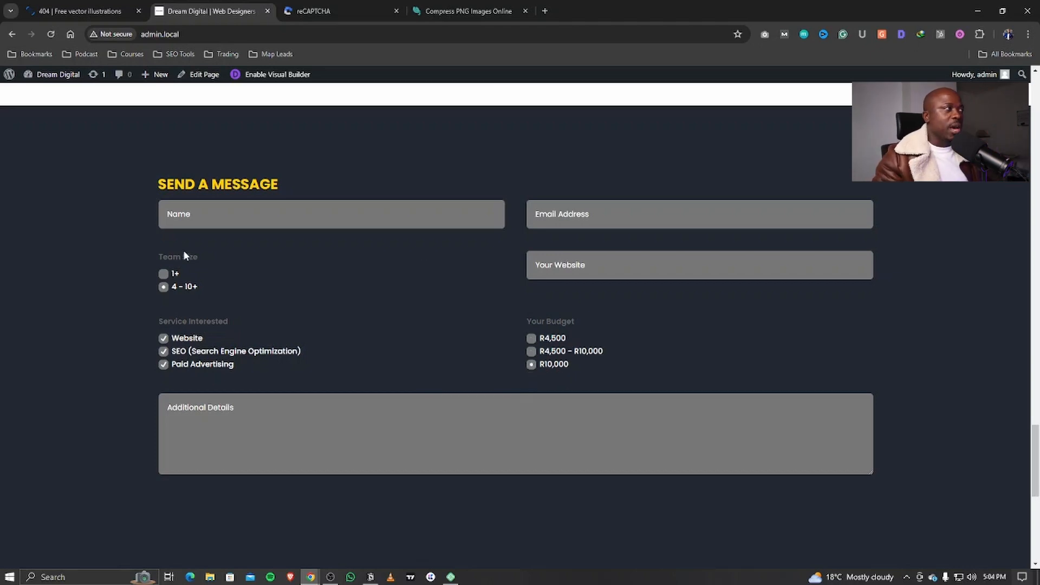
pyautogui.click(263, 76)
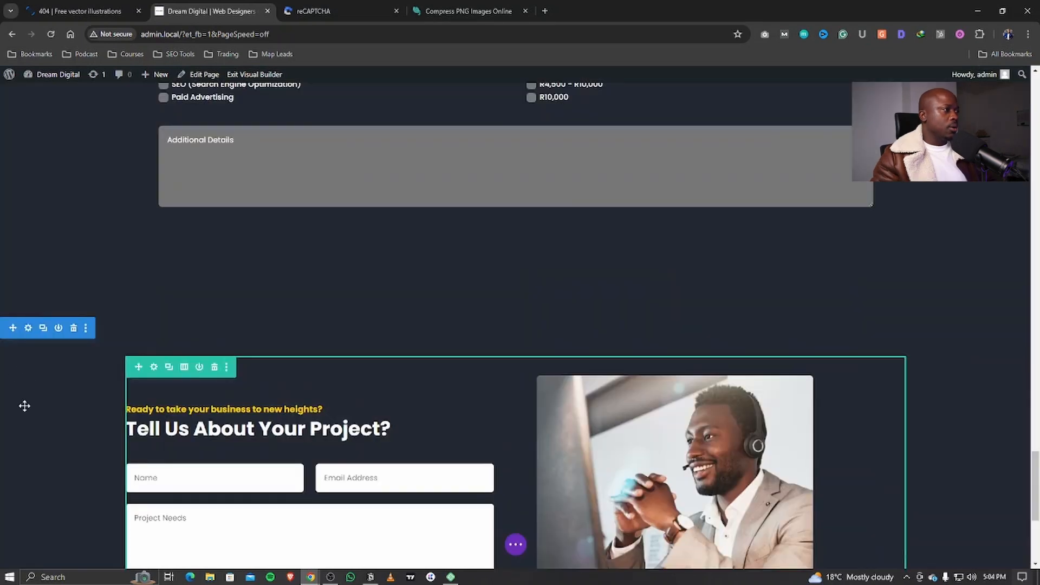
# Step: Set the Hero Image team photo from the media library as the contact section's background image
pyautogui.scroll(5, 76, 369)
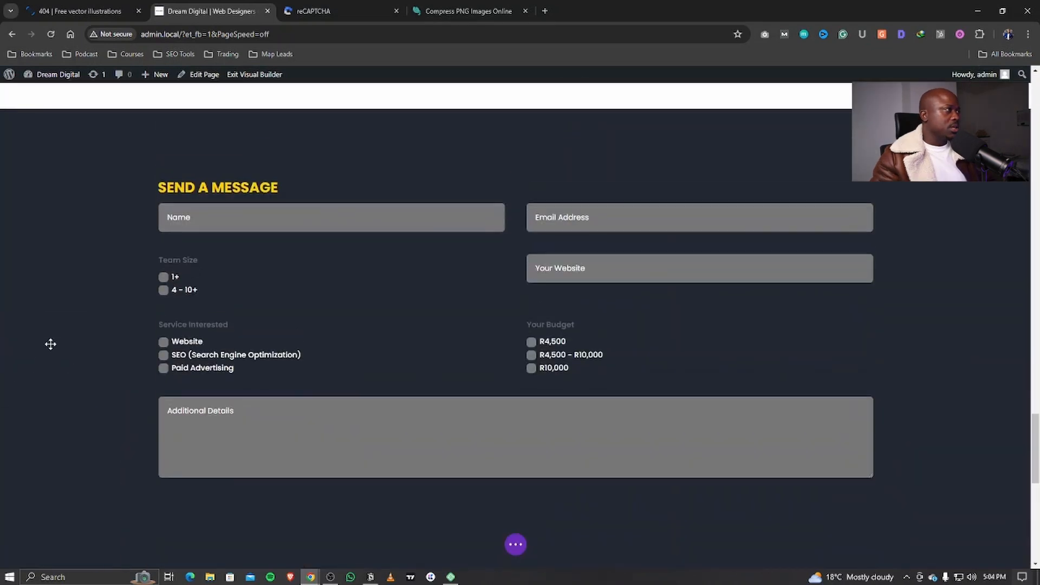
pyautogui.click(56, 229)
pyautogui.click(811, 269)
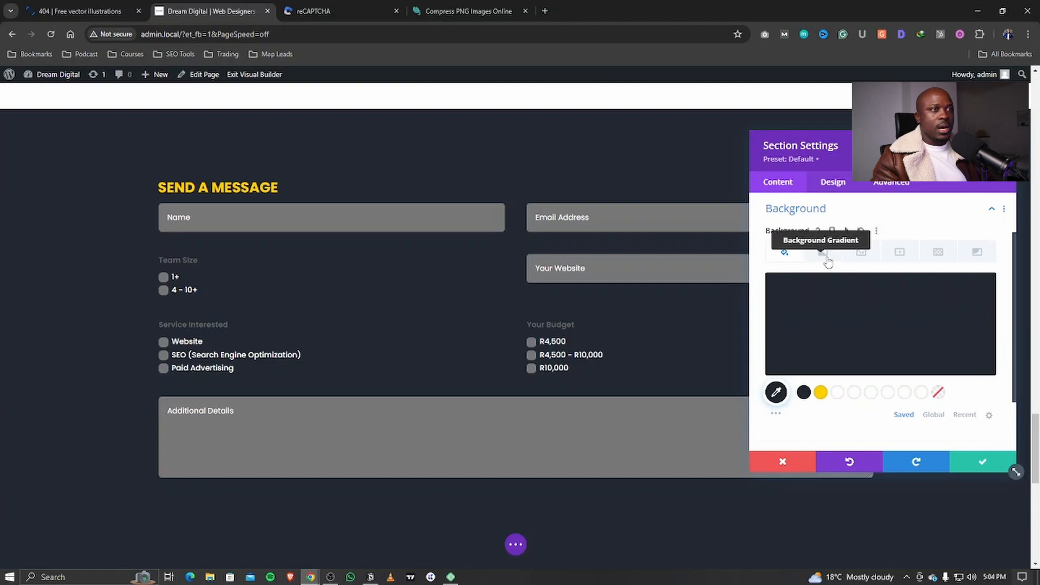
pyautogui.click(859, 253)
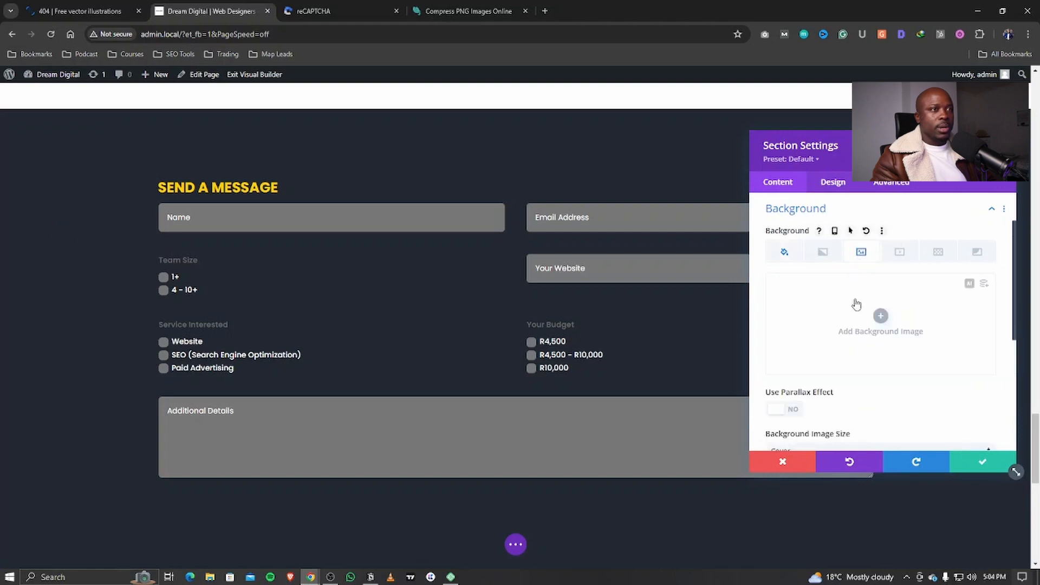
pyautogui.click(879, 314)
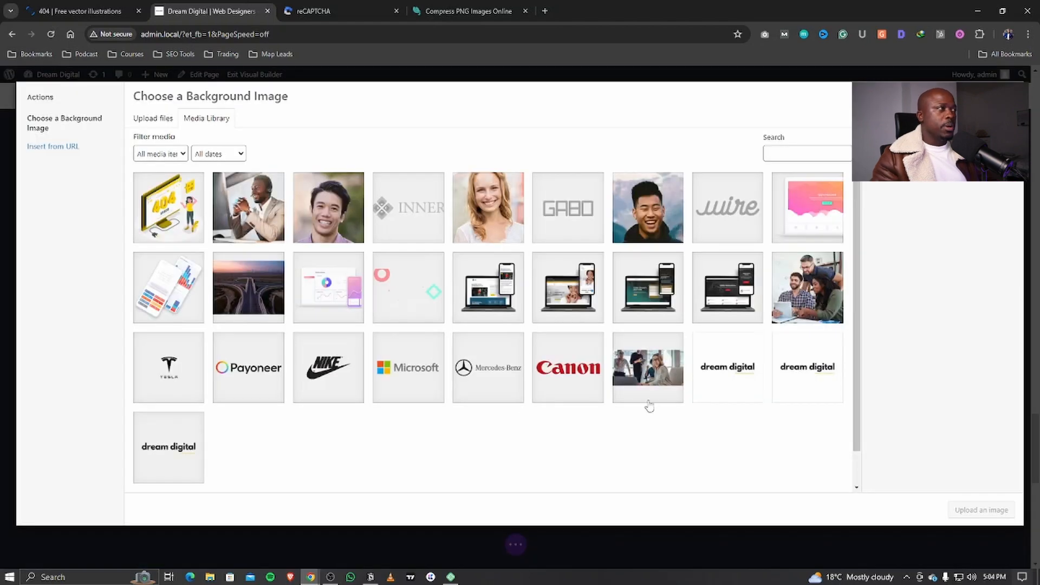
pyautogui.click(260, 221)
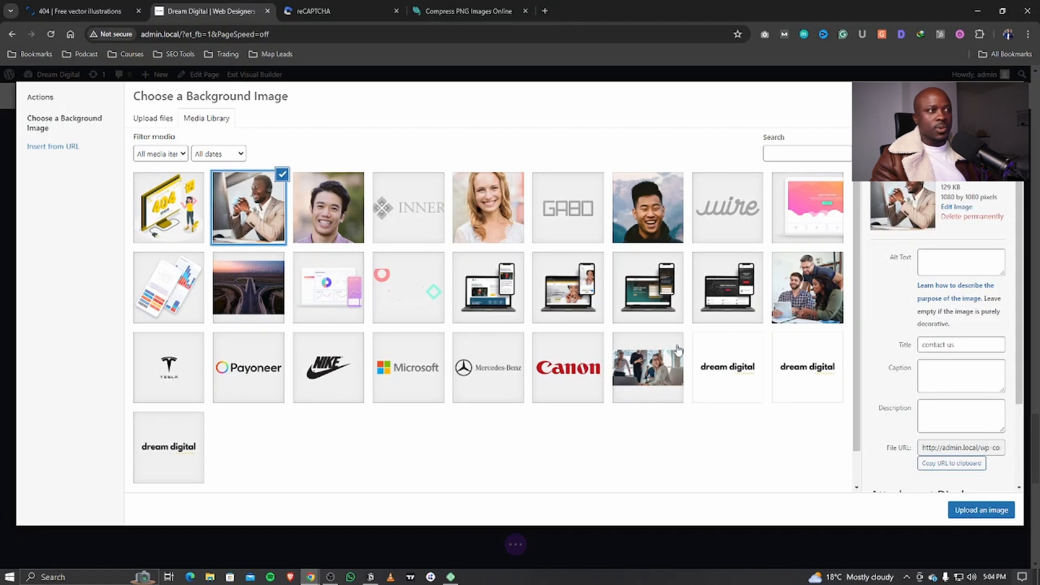
pyautogui.click(796, 297)
pyautogui.click(483, 212)
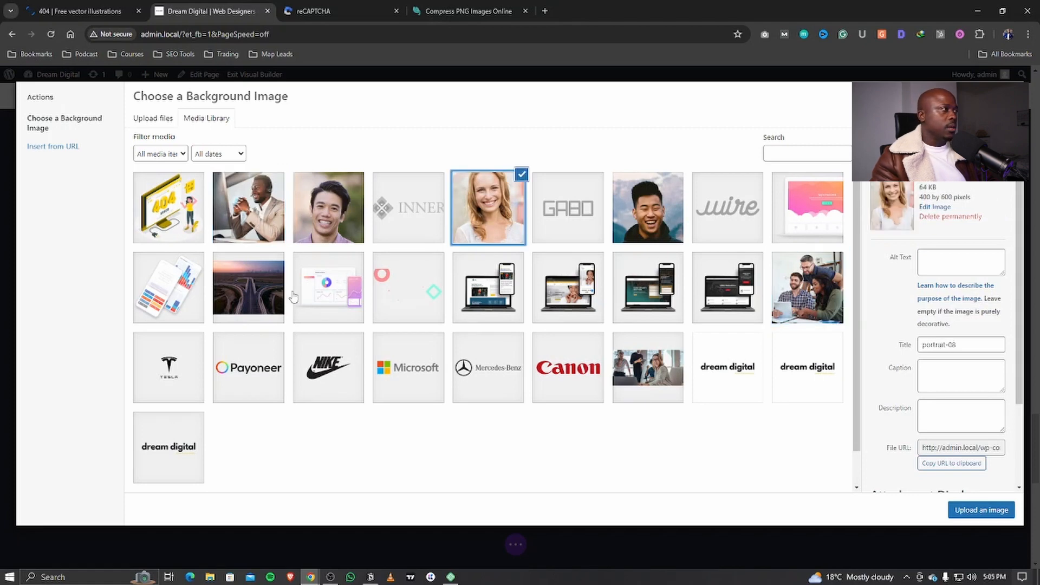
pyautogui.scroll(-2, 292, 309)
pyautogui.click(650, 335)
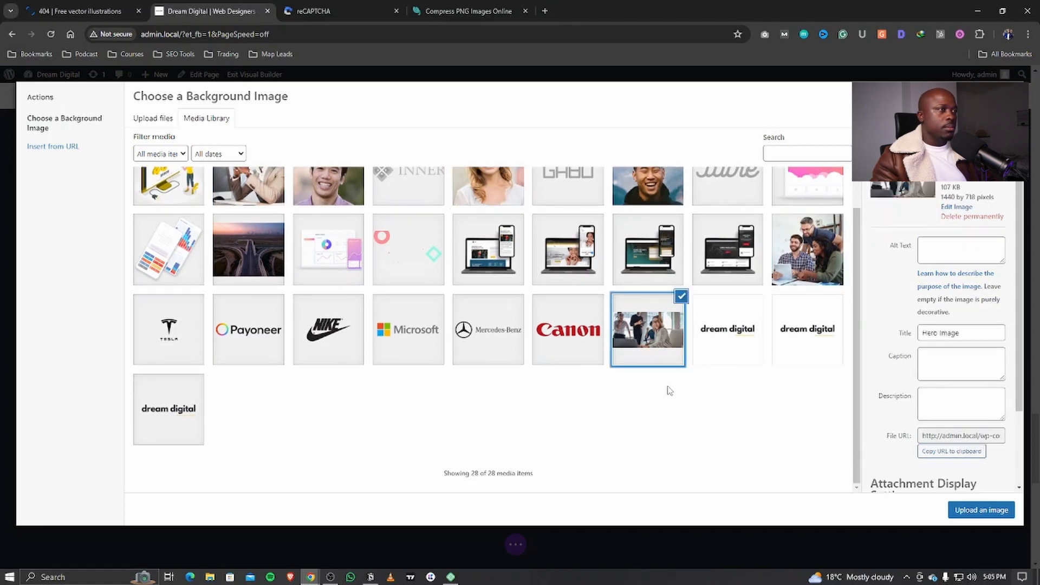
pyautogui.click(975, 509)
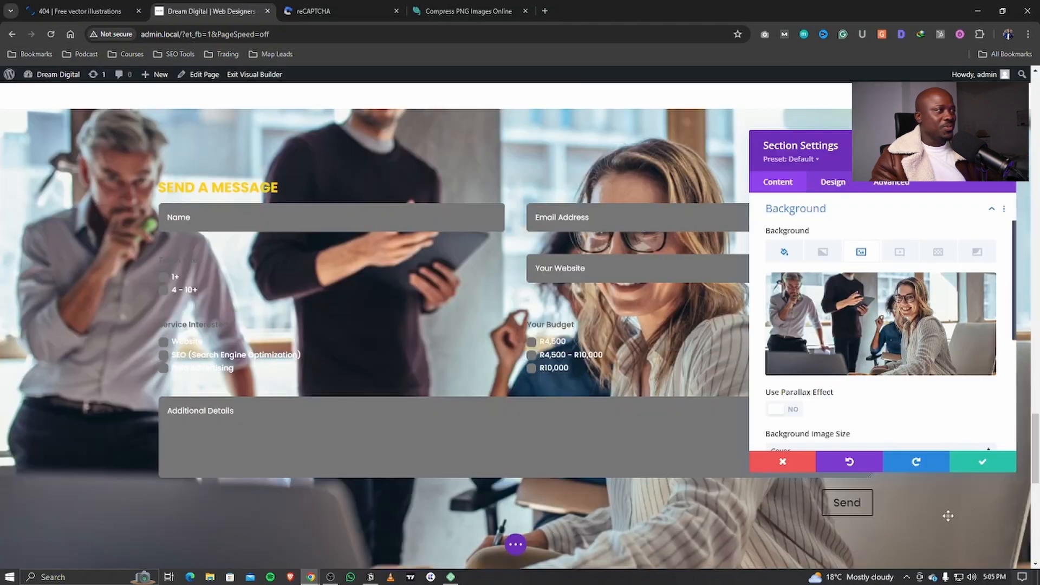
# Step: Set the section's solid background colour to dark #222831 after trying white and yellow
pyautogui.scroll(-4, 372, 330)
pyautogui.scroll(4, 372, 330)
pyautogui.scroll(1, 407, 353)
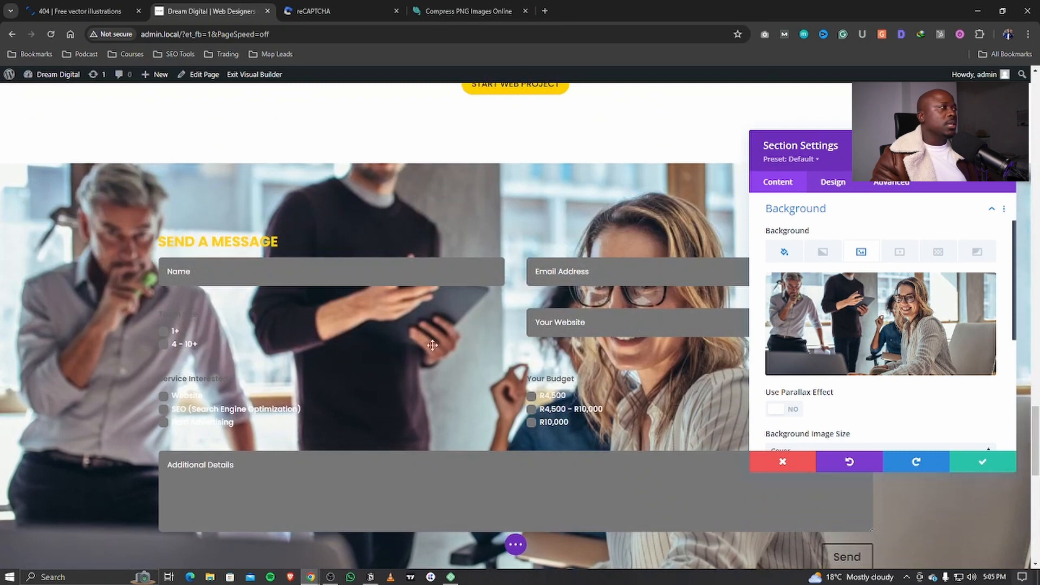
pyautogui.click(822, 255)
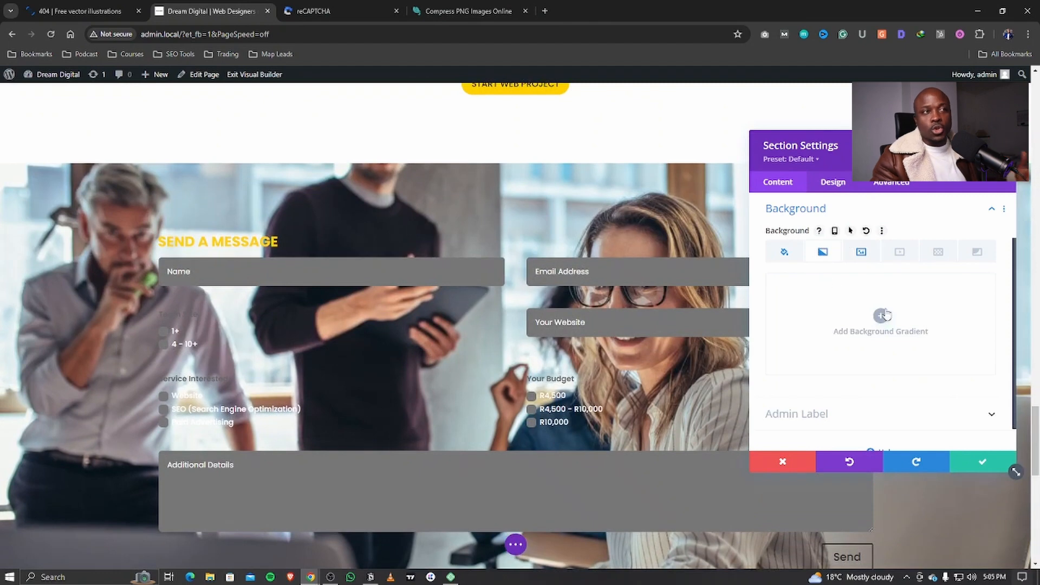
pyautogui.click(784, 253)
pyautogui.click(837, 393)
pyautogui.click(820, 394)
pyautogui.click(804, 394)
pyautogui.click(838, 393)
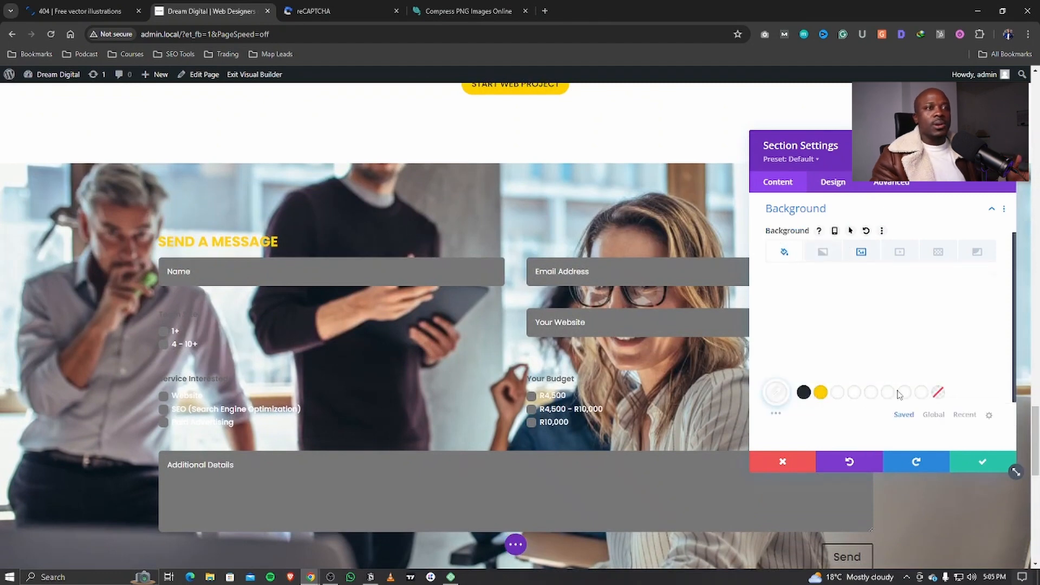
pyautogui.click(804, 394)
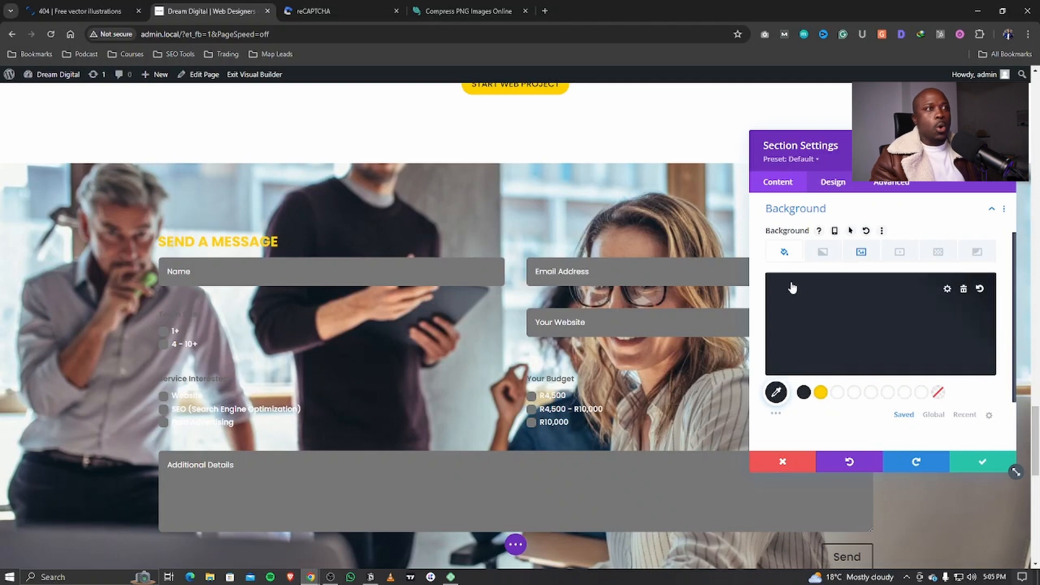
# Step: Add a background gradient whose first stop is semi-transparent #222831
pyautogui.click(822, 252)
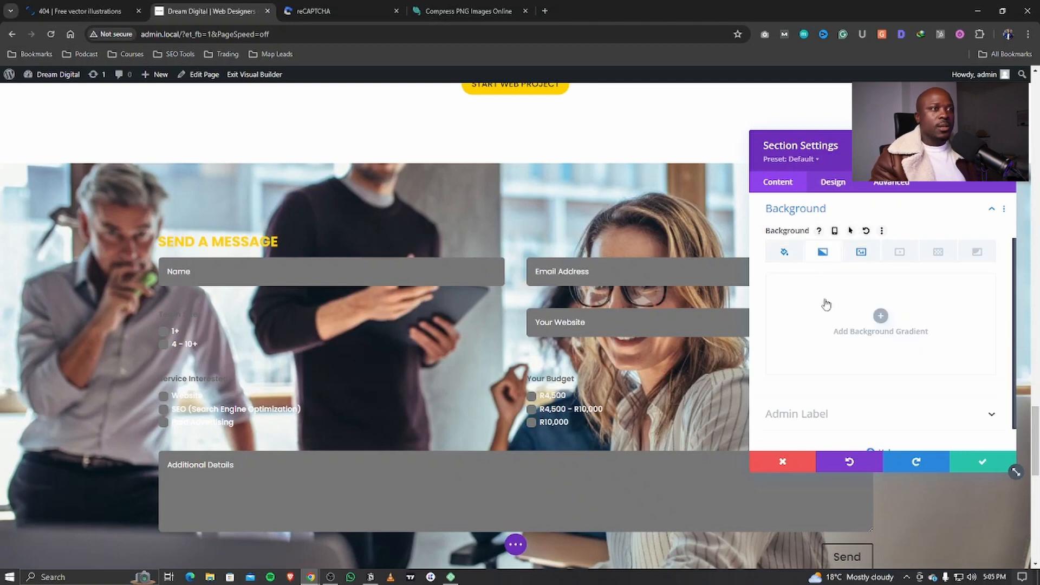
pyautogui.click(874, 321)
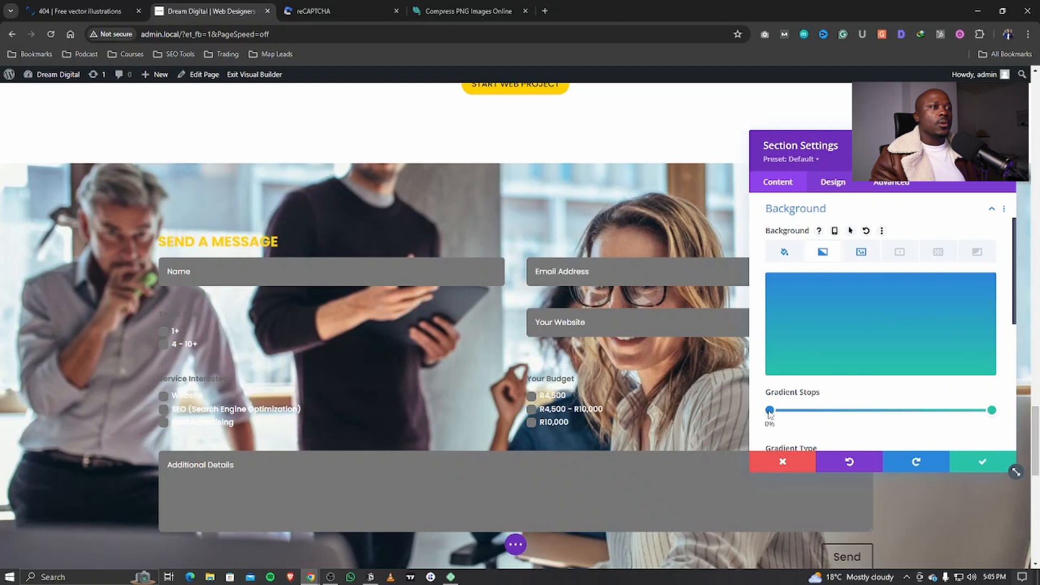
pyautogui.click(769, 410)
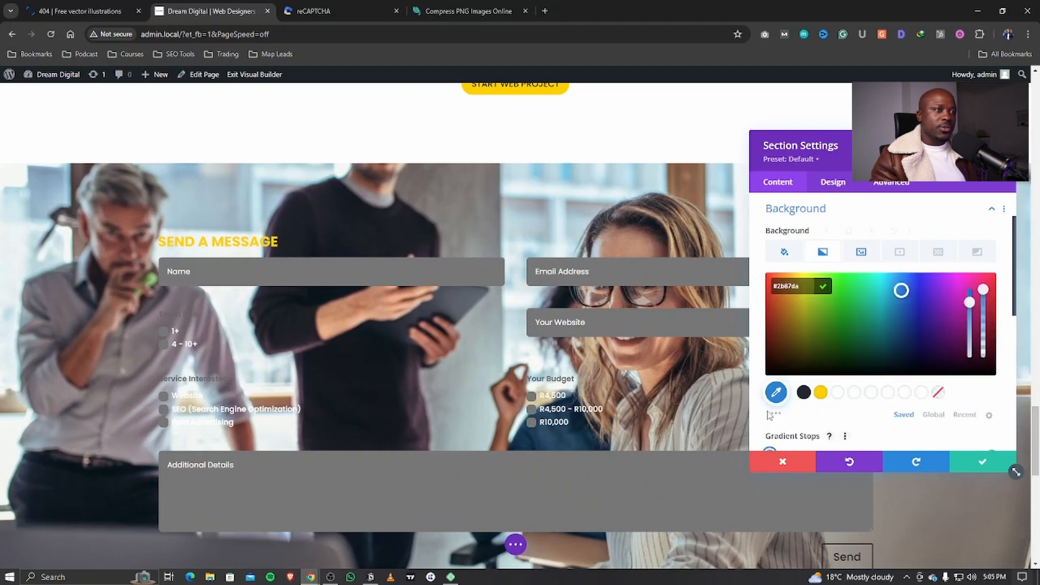
pyautogui.click(805, 392)
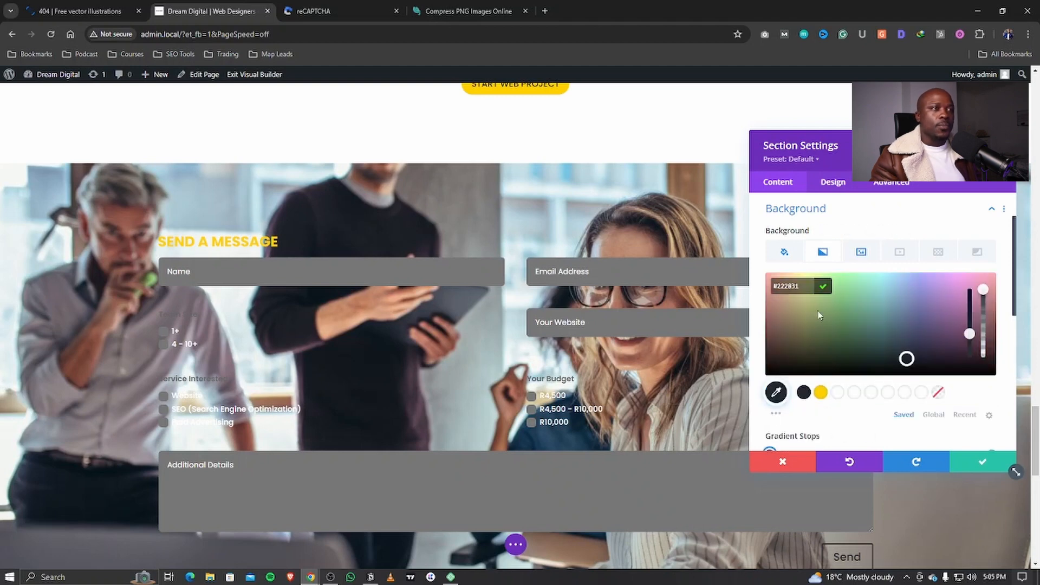
pyautogui.moveTo(983, 293); pyautogui.dragTo(982, 304)
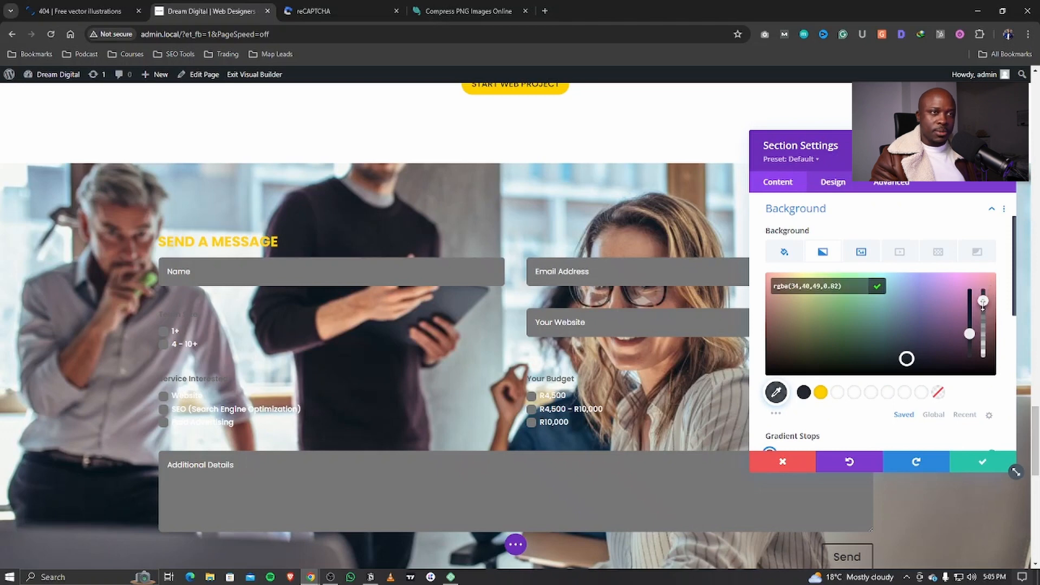
pyautogui.click(876, 287)
# Step: Make the second stop slightly transparent #222831 and place the gradient above the background image
pyautogui.click(990, 406)
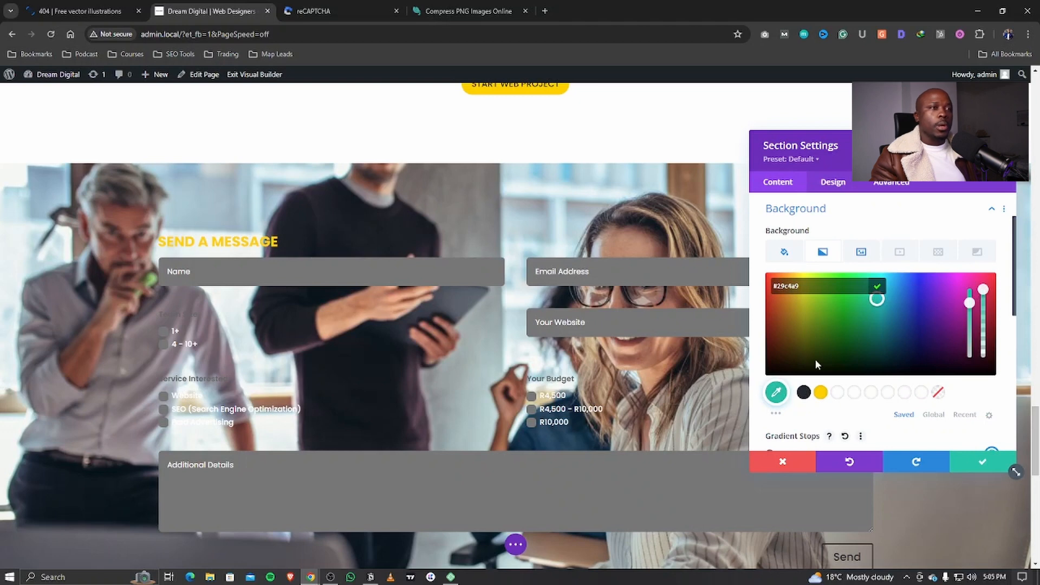
pyautogui.click(804, 392)
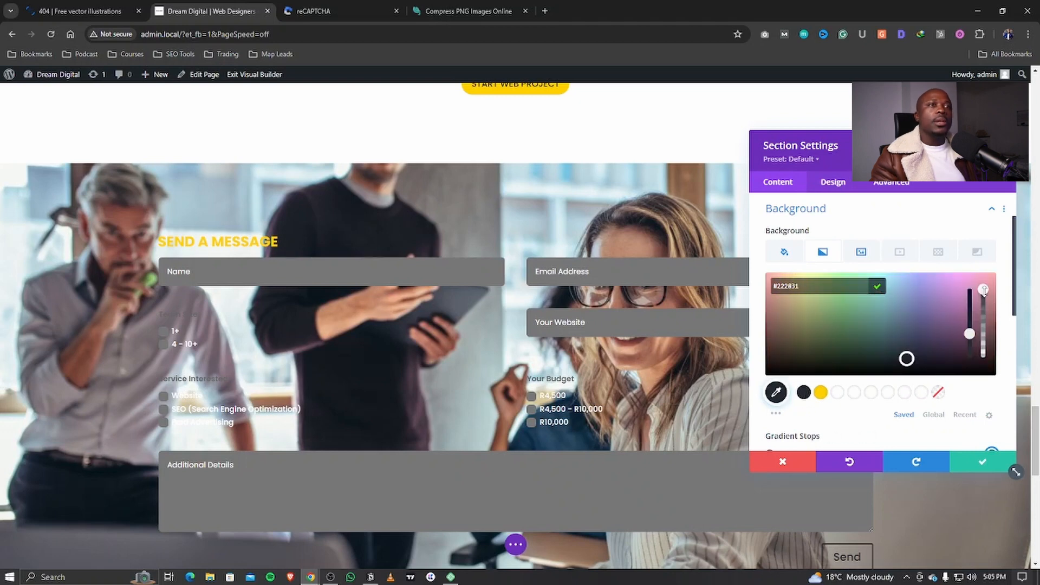
pyautogui.moveTo(983, 297); pyautogui.dragTo(980, 303)
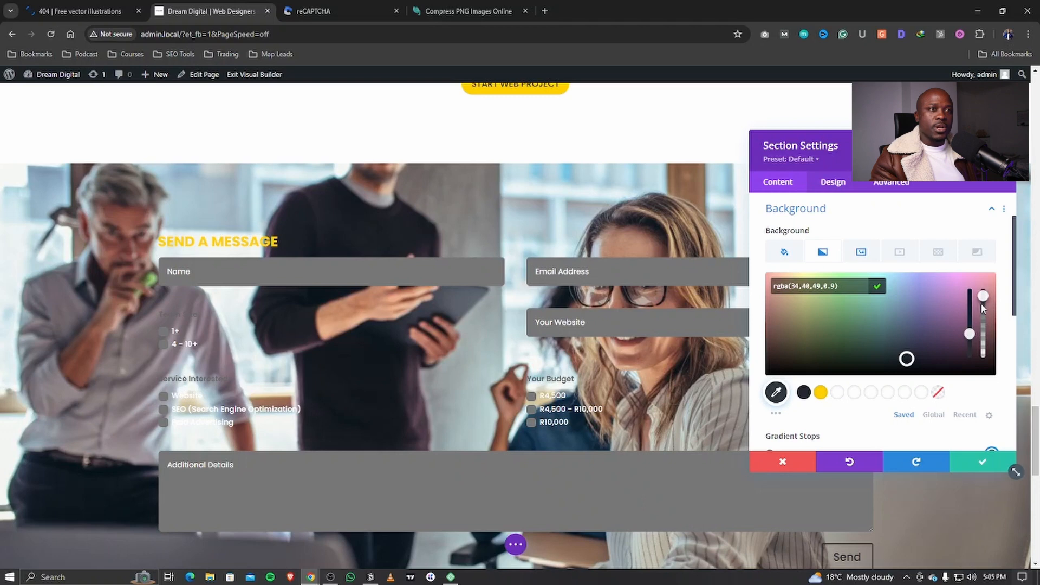
pyautogui.click(877, 288)
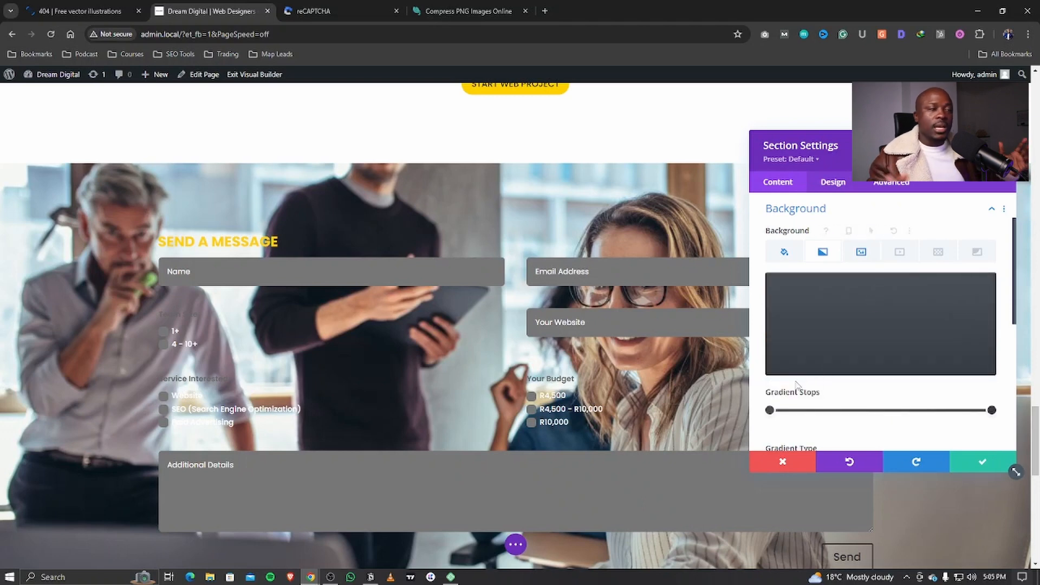
pyautogui.scroll(-5, 790, 417)
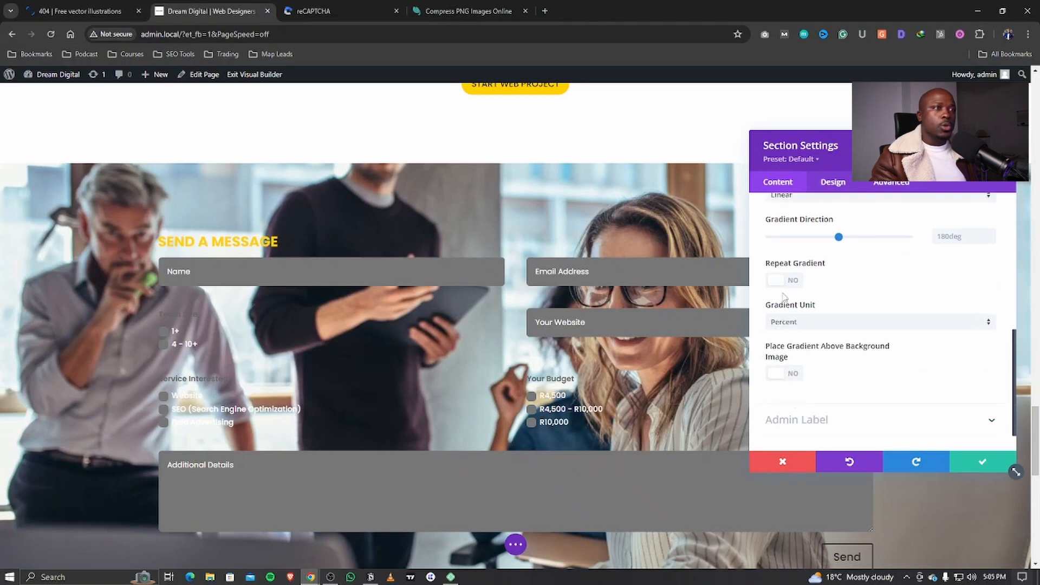
pyautogui.scroll(3, 807, 278)
pyautogui.scroll(-3, 824, 298)
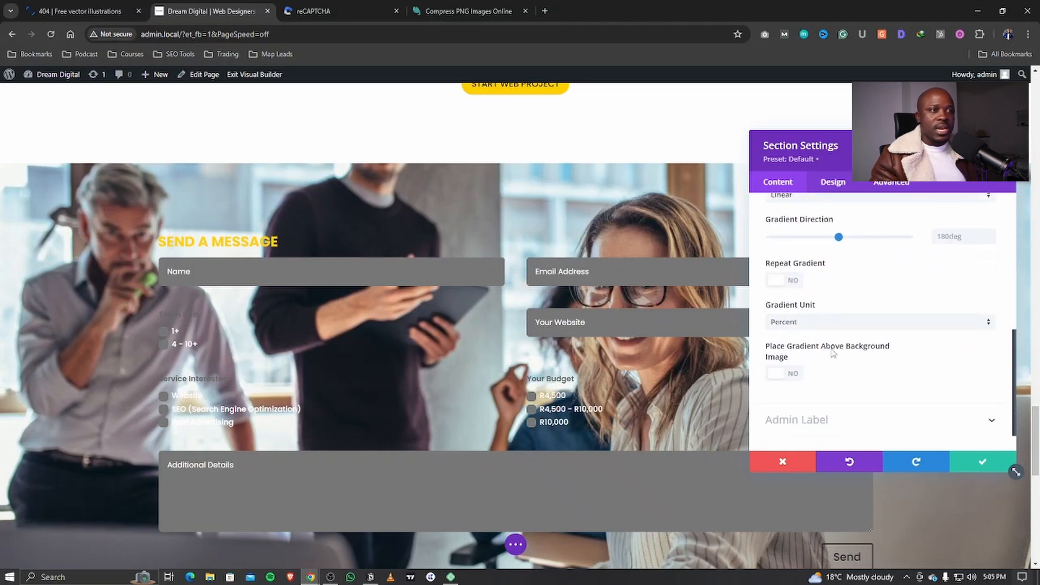
pyautogui.click(782, 375)
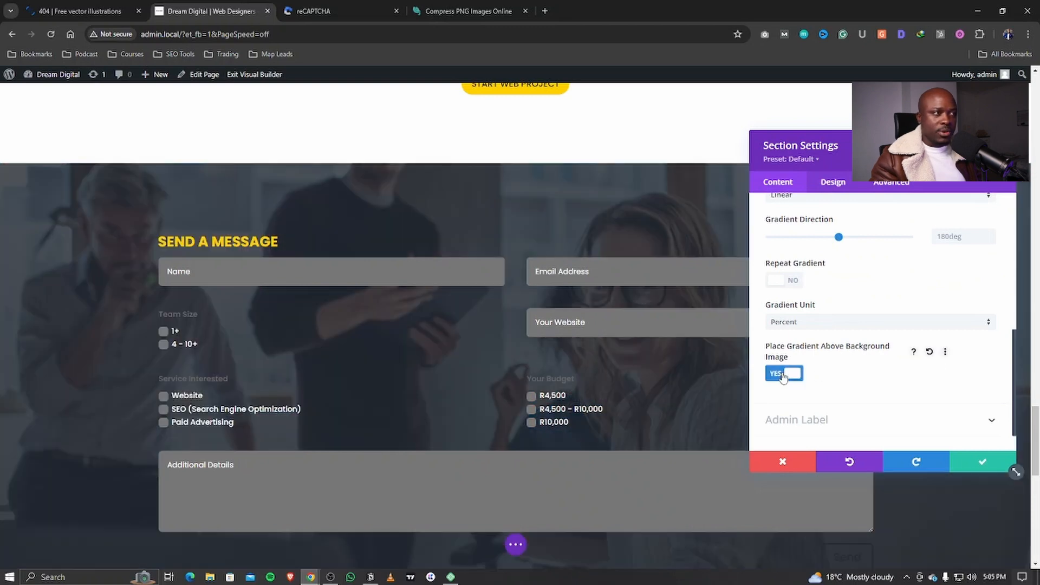
pyautogui.scroll(-2, 404, 390)
pyautogui.scroll(-2, 364, 358)
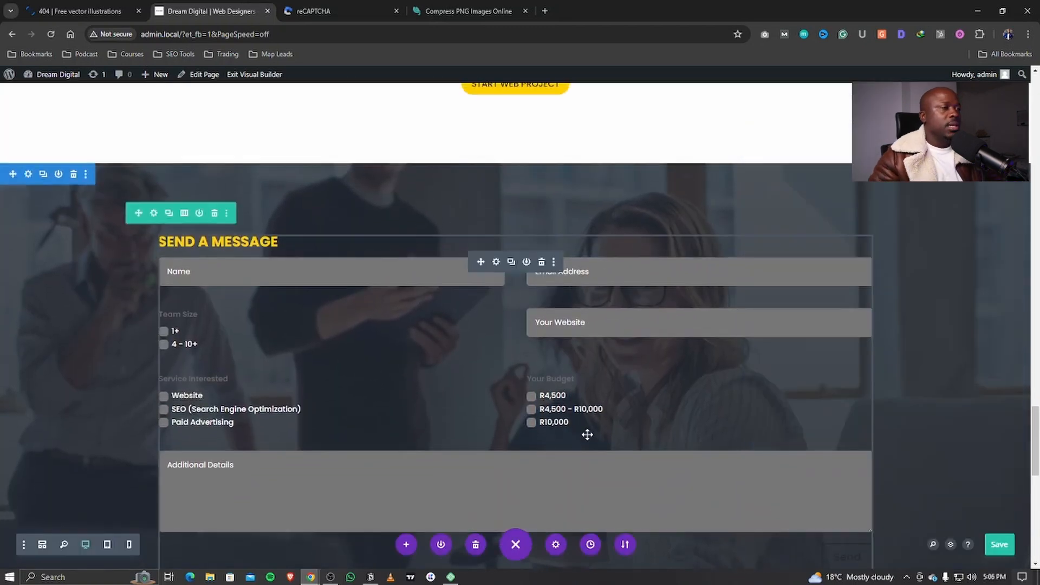
# Step: Save the page with the office photo under its dark gradient overlay behind the SEND A MESSAGE form
pyautogui.scroll(-2, 578, 433)
pyautogui.scroll(-4, 840, 440)
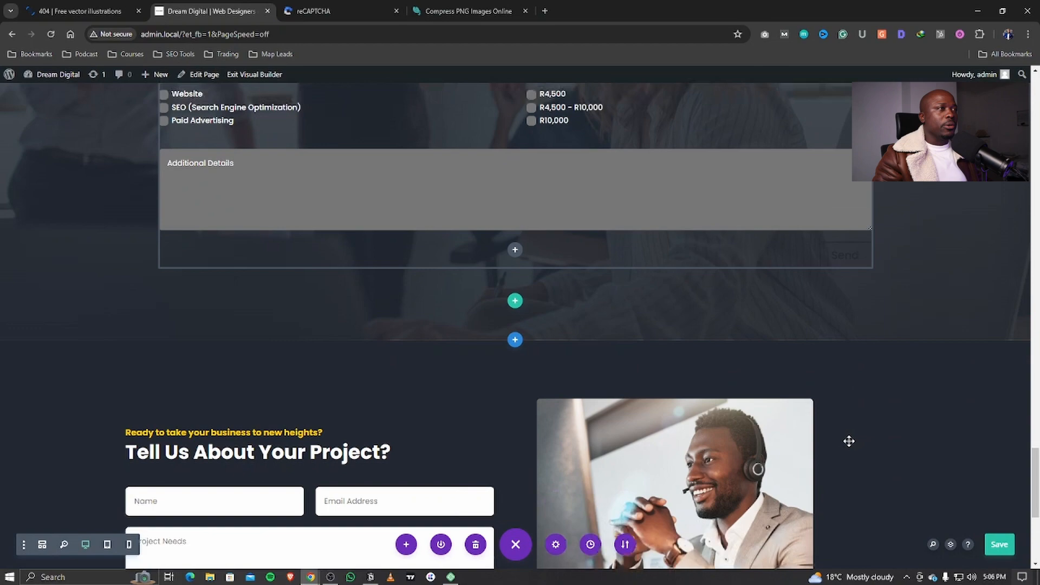
pyautogui.scroll(3, 839, 440)
pyautogui.scroll(4, 769, 377)
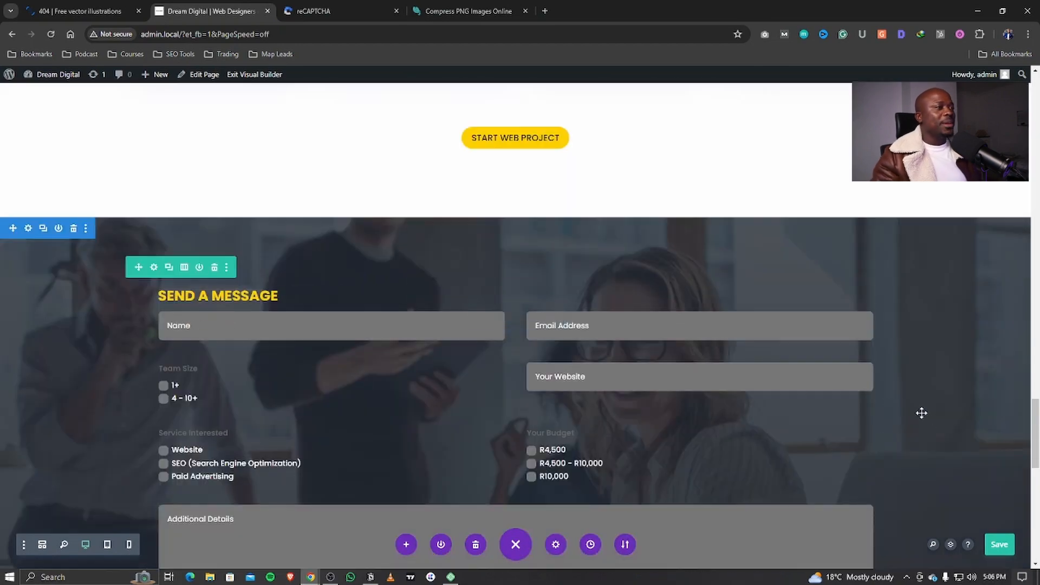
pyautogui.hotkey('ctrl', 's')
pyautogui.scroll(-2, 664, 428)
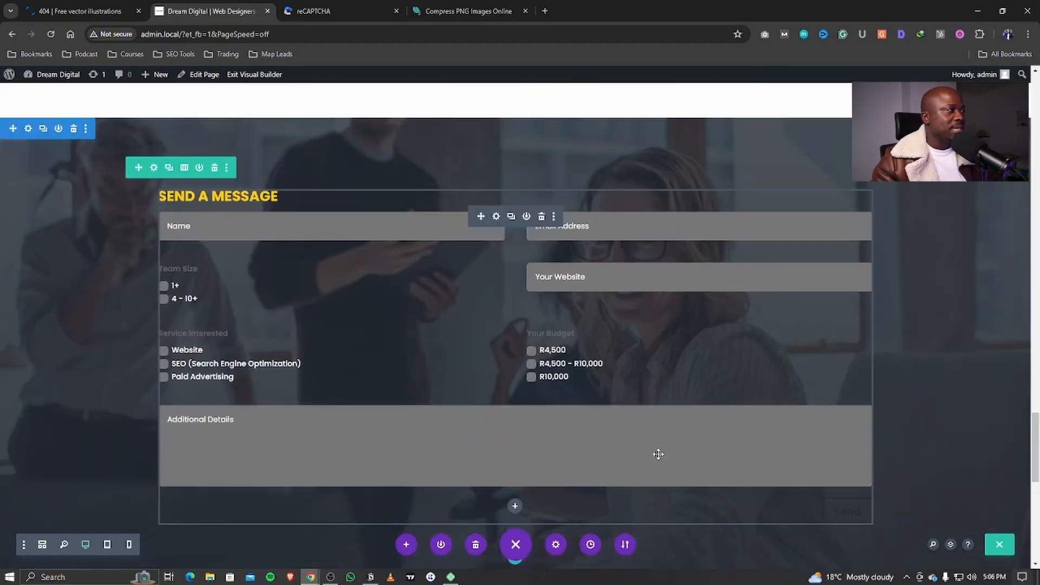
pyautogui.scroll(1, 639, 460)
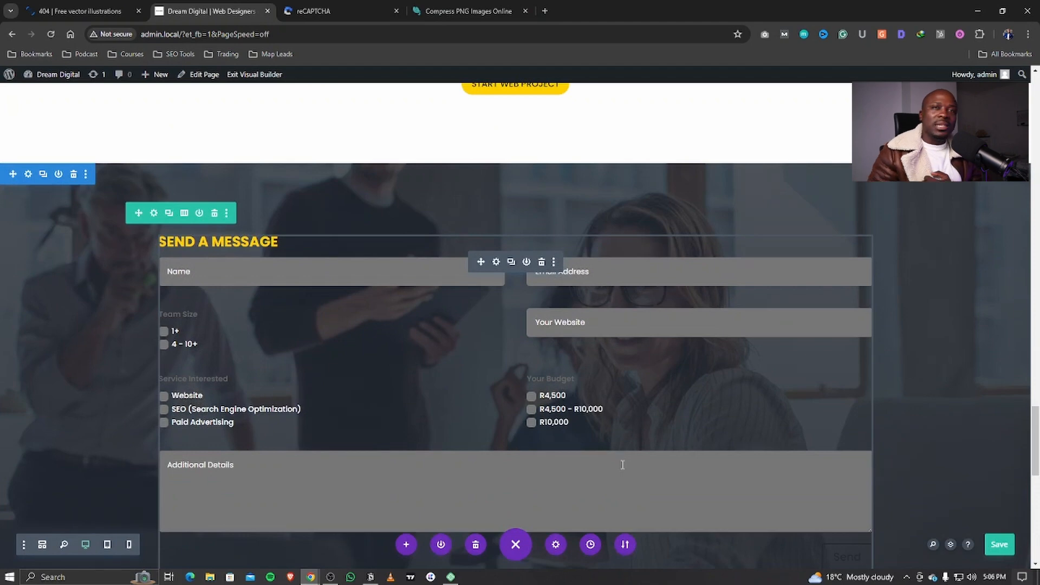